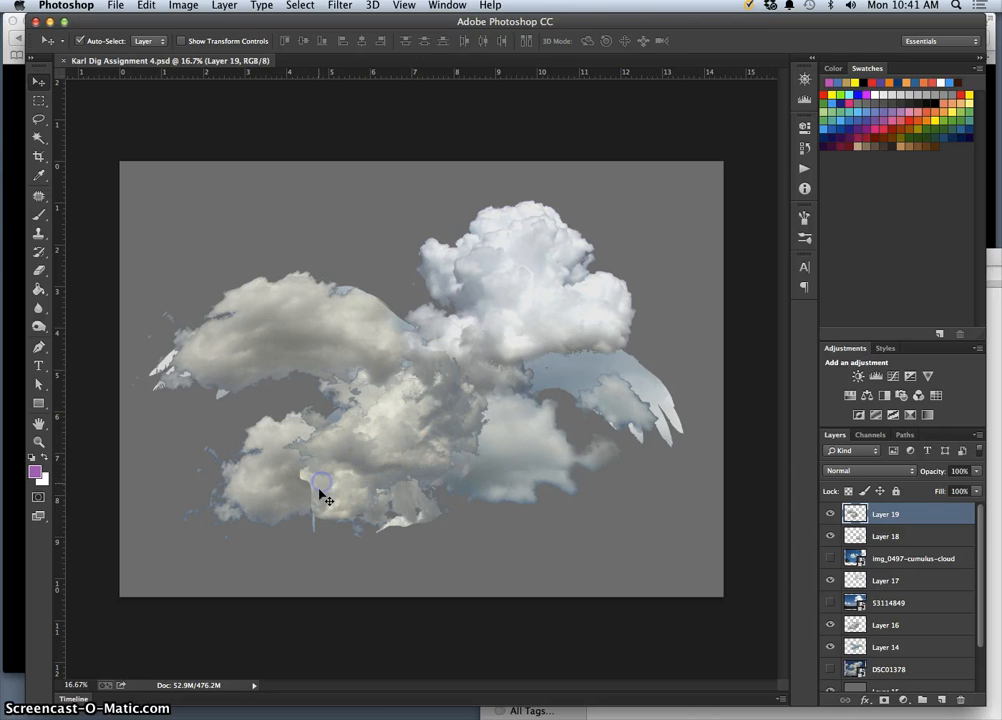
Step: Toggle Layer 19's visibility off and on to compare the composition with and without its clouds
left_click(830, 514)
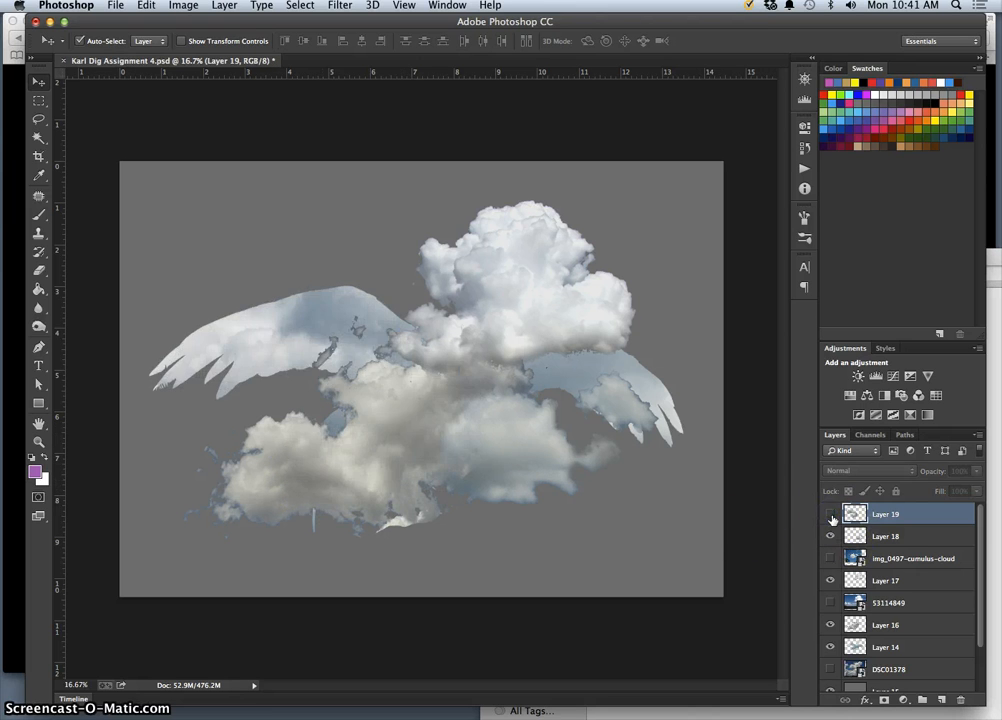
left_click(830, 514)
left_click(830, 514)
left_click(830, 514)
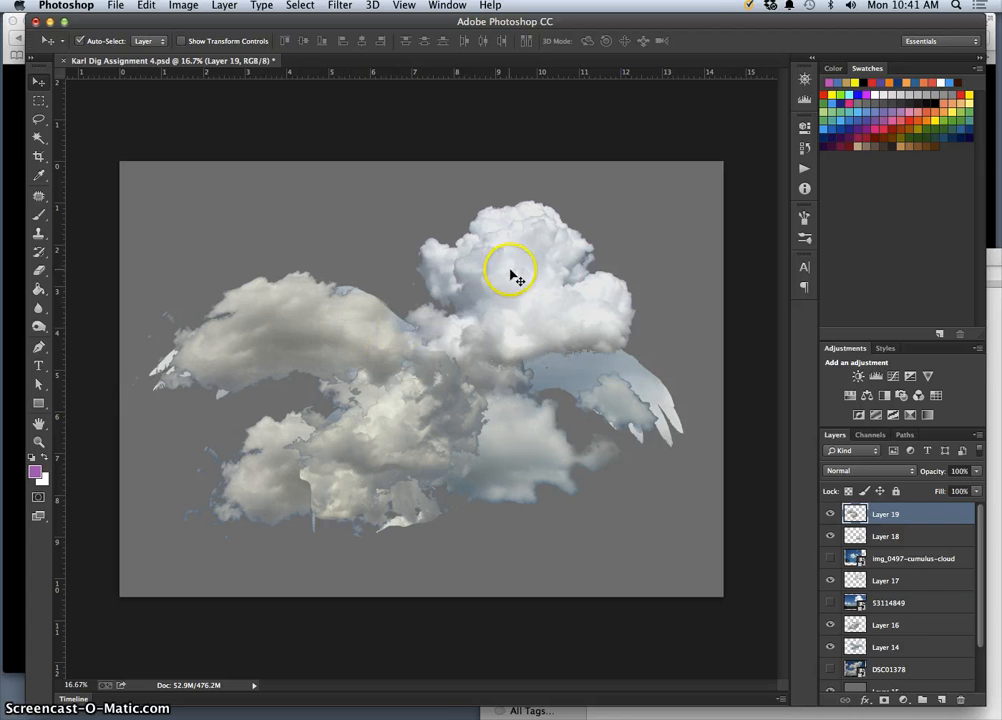
Step: Erase the hard edges along the lower-left part of Layer 19 with the soft 361 px Eraser at 58% opacity
left_click(416, 429)
left_click(388, 455)
left_click(38, 270)
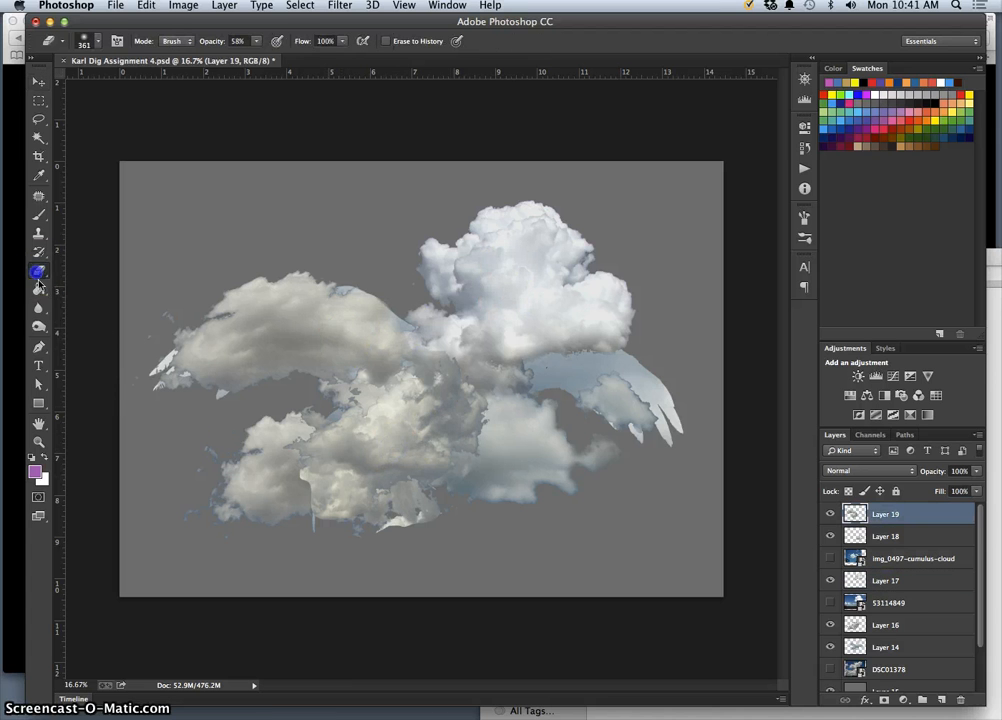
left_click(268, 483)
left_click_drag(300, 474, 308, 487)
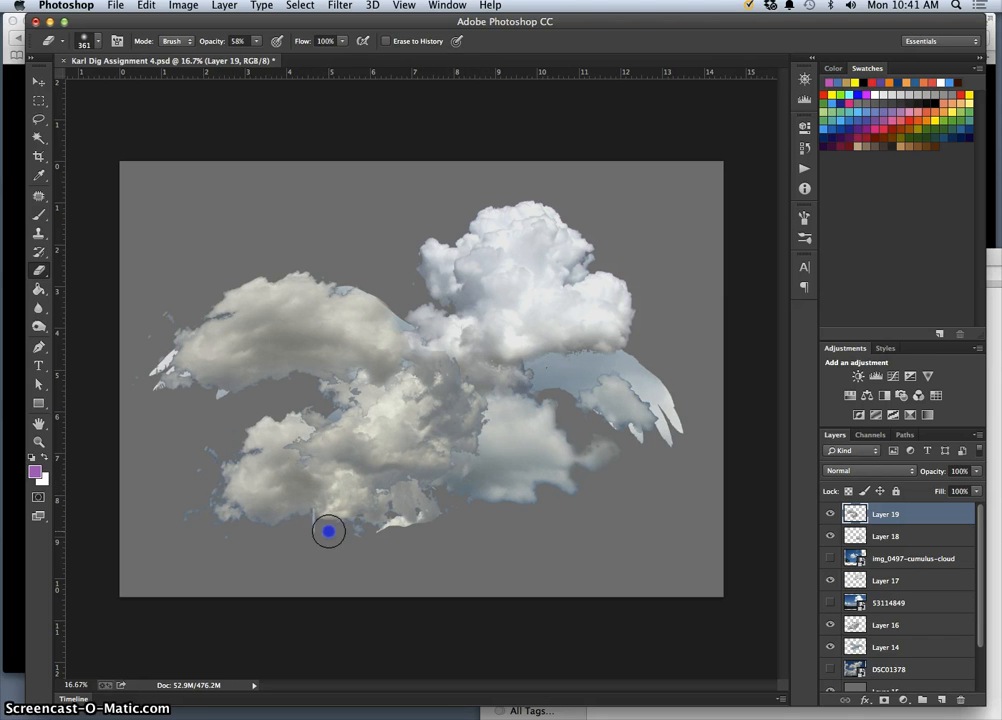
left_click_drag(332, 511, 332, 492)
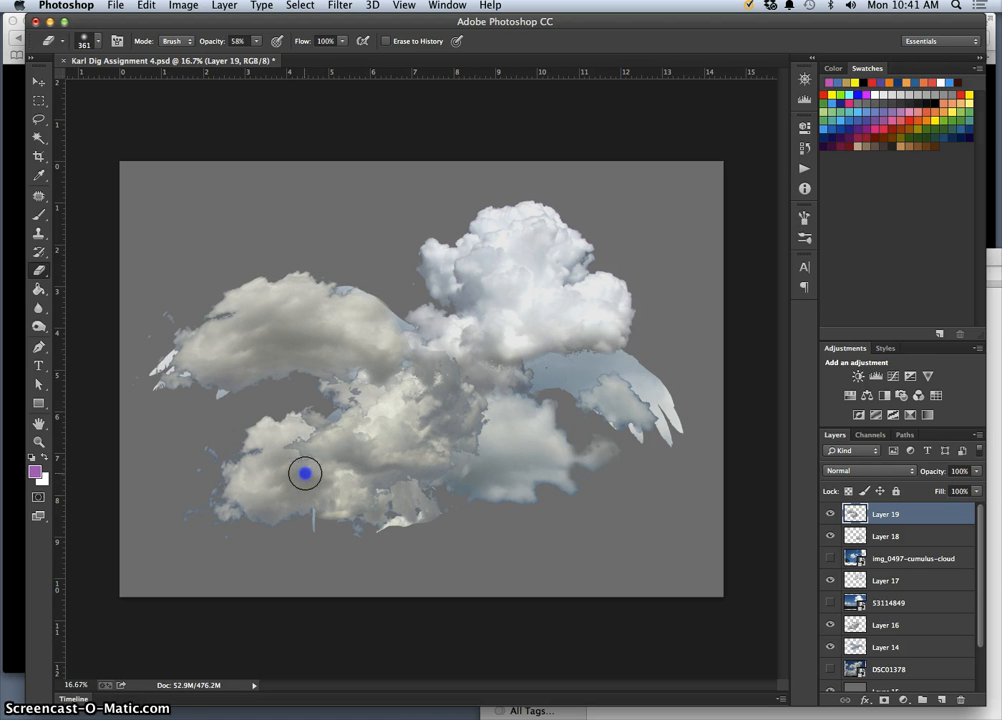
left_click_drag(304, 470, 287, 498)
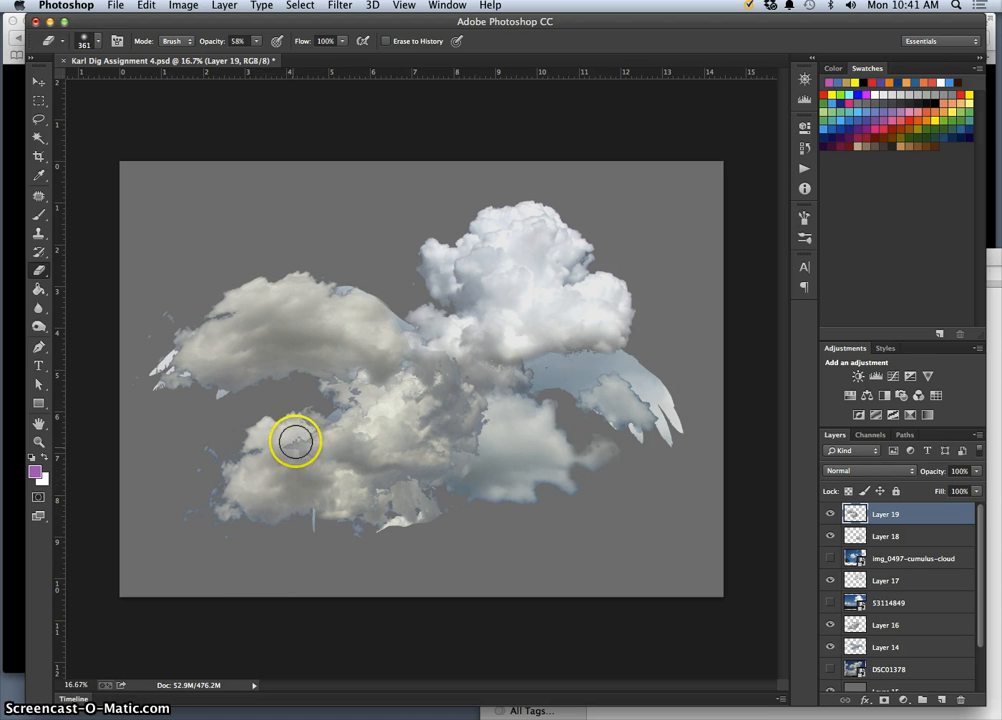
mouse_move(293, 455)
left_mouse_down()
mouse_move(291, 438)
mouse_move(425, 539)
left_mouse_up()
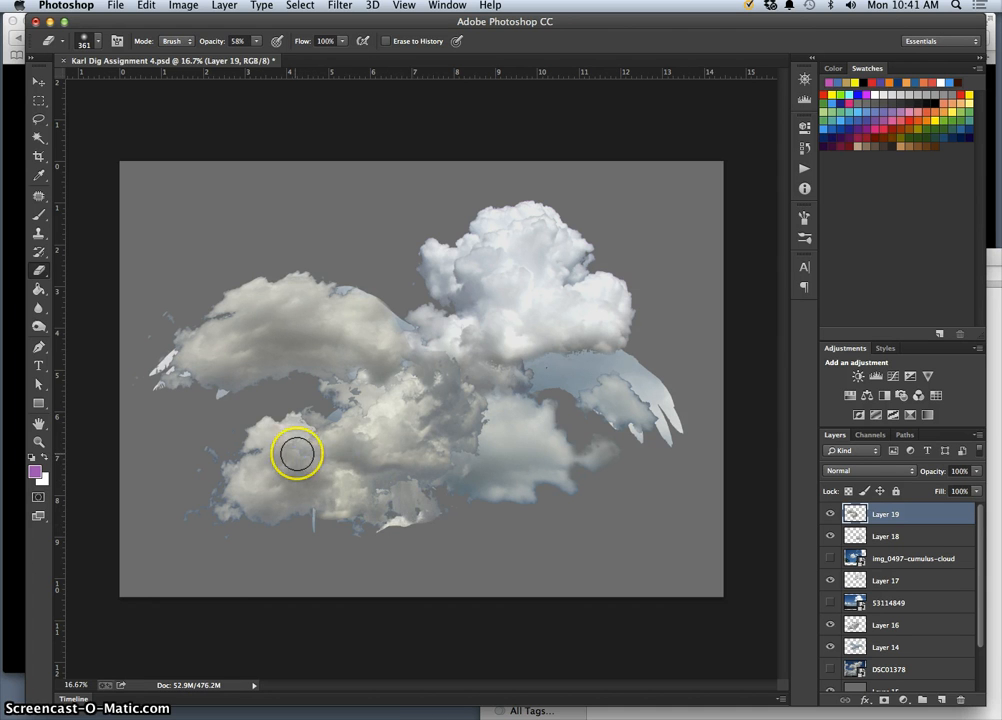
left_click_drag(297, 454, 320, 430)
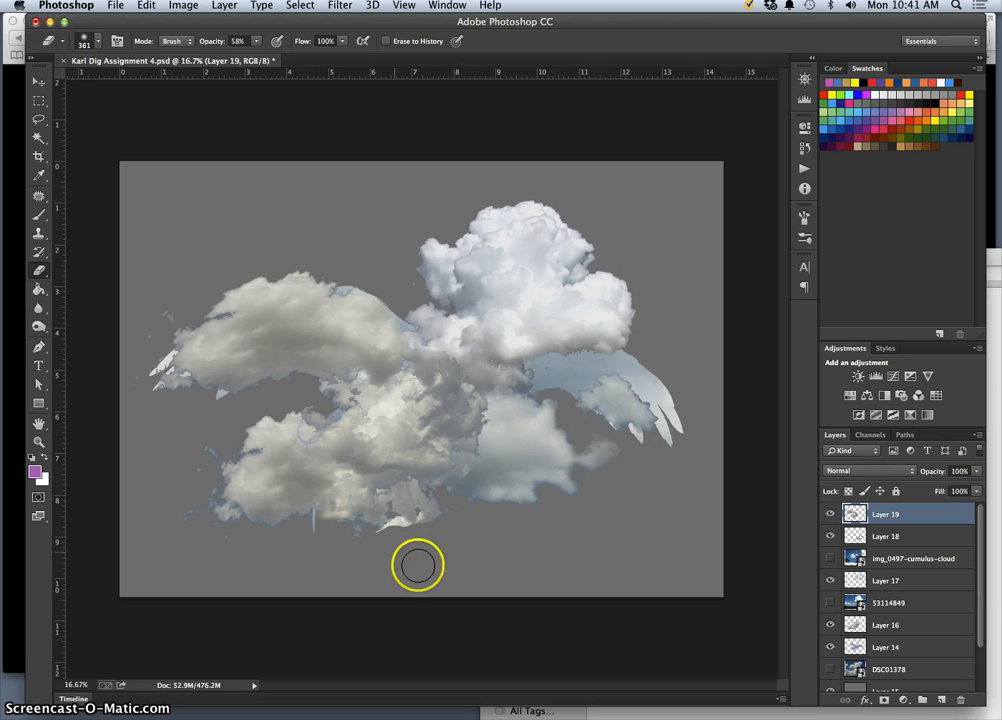
left_click_drag(355, 532, 314, 529)
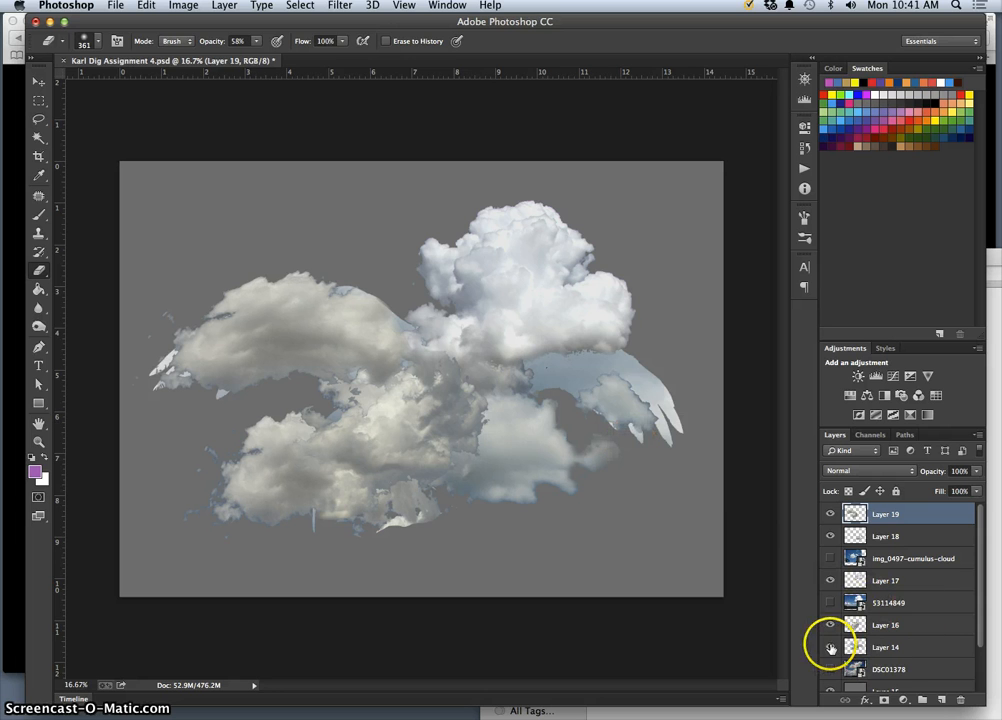
Step: Compare the clouds with and without the wing shapes on Layer 14, leaving that layer hidden
left_click(830, 647)
left_click(831, 648)
left_click(830, 647)
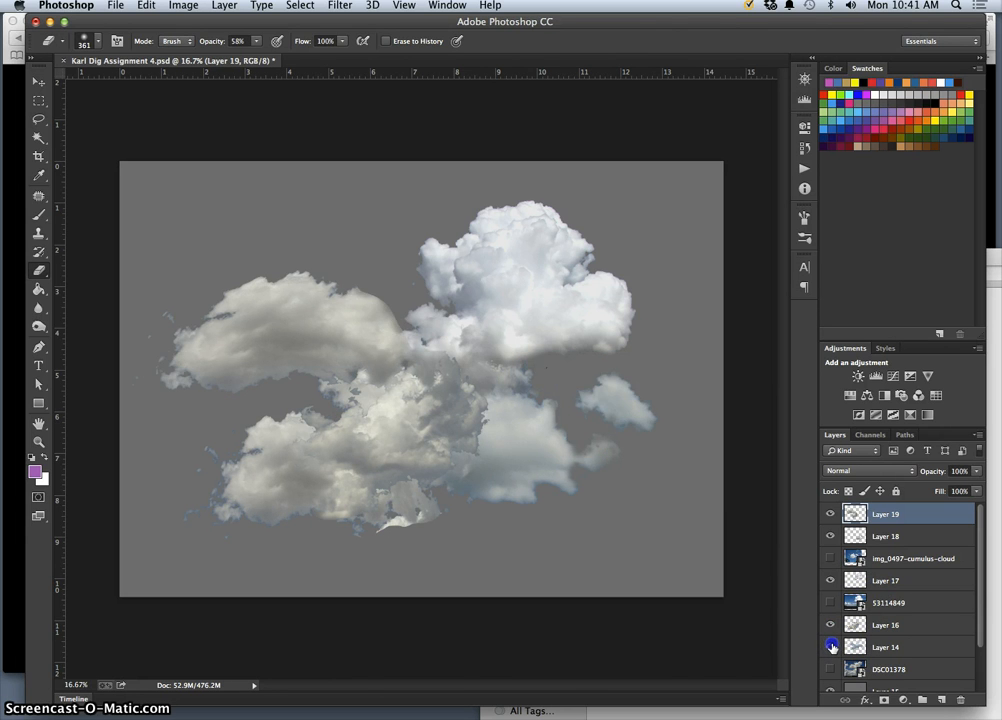
left_click(830, 647)
left_click(830, 647)
left_click(830, 647)
left_click(830, 647)
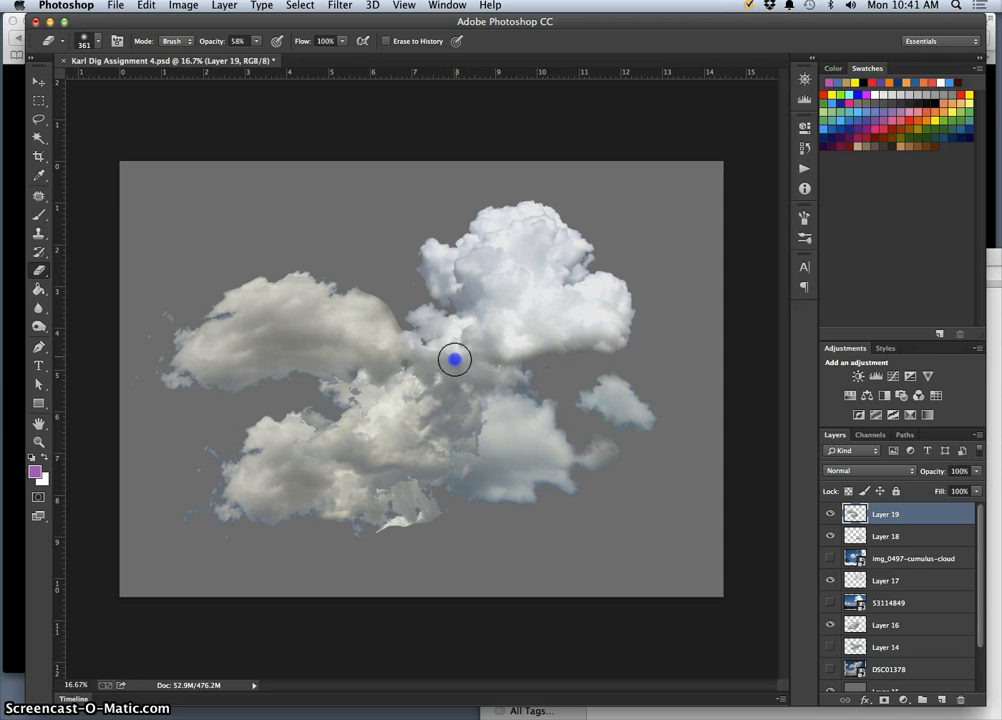
Step: Soften Layer 19's edges over the central body clouds with the Eraser, undoing the first stroke
mouse_move(441, 346)
left_mouse_down()
mouse_move(365, 396)
mouse_move(353, 374)
left_mouse_up()
key("super+z")
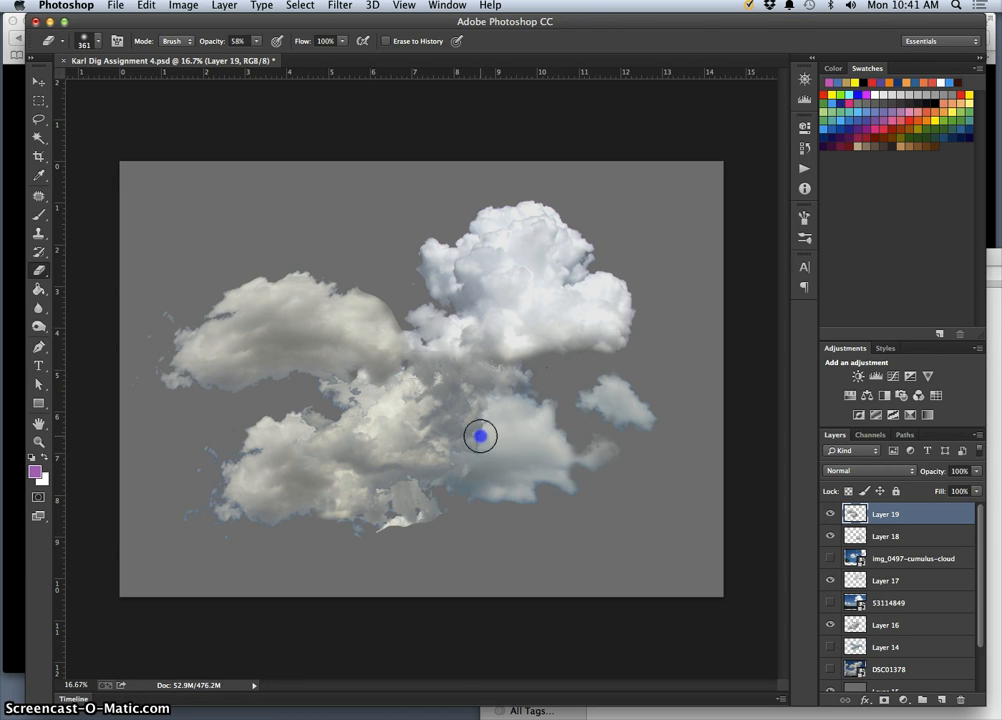
mouse_move(512, 402)
left_mouse_down()
mouse_move(562, 386)
mouse_move(531, 377)
left_mouse_up()
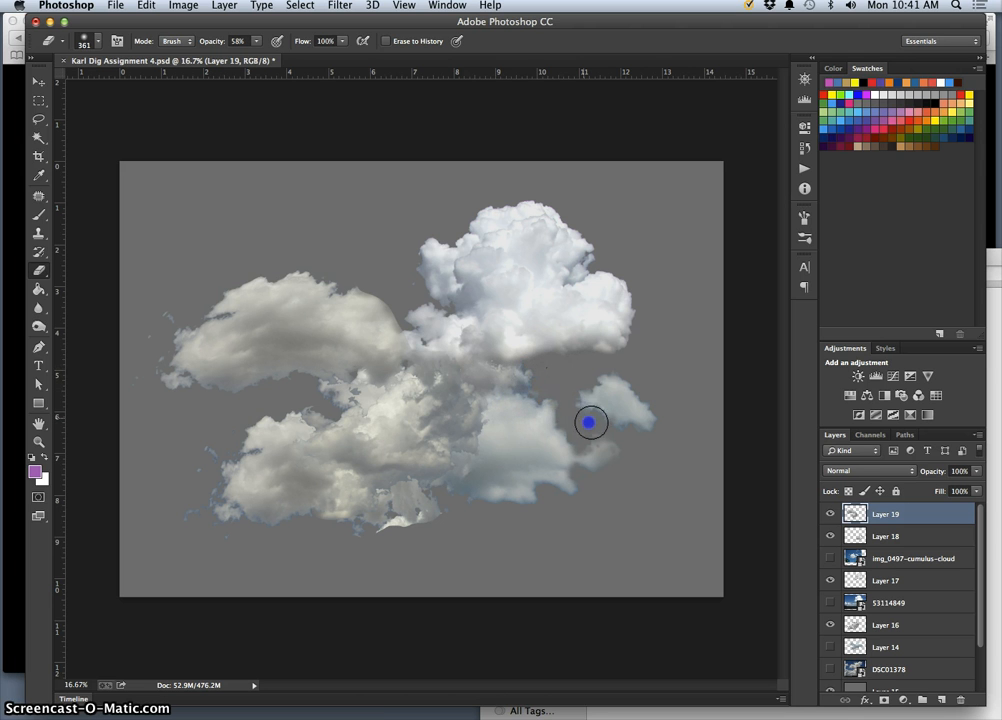
left_click(556, 371)
Step: Erase the bright, hard-edged fragment along the bottom of the lower cloud on Layer 16
left_click(381, 532)
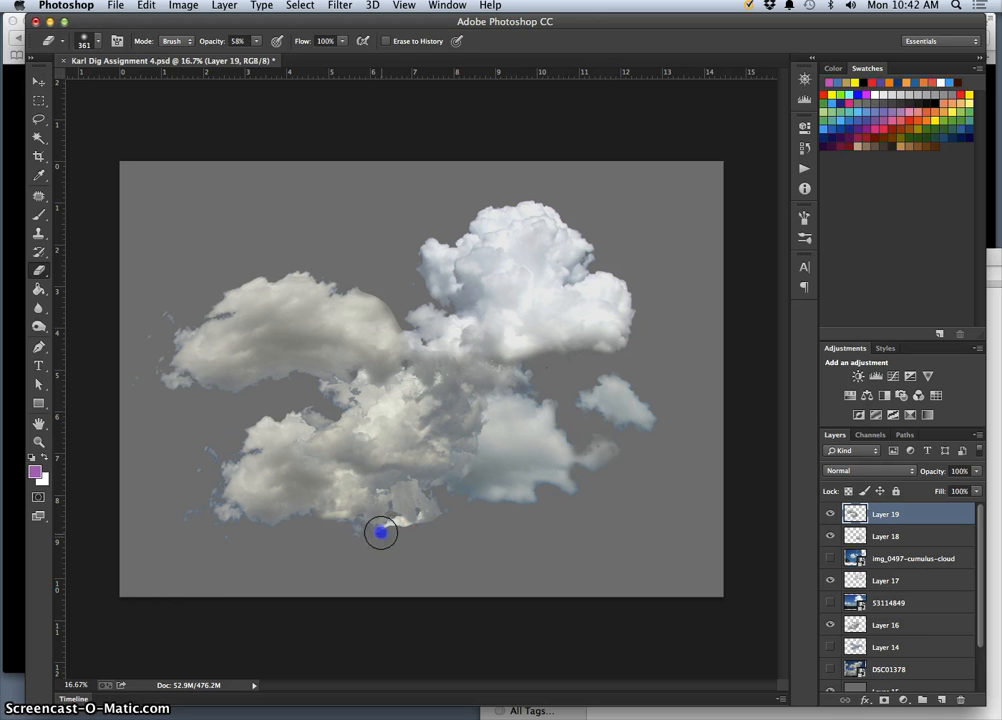
left_click(38, 81)
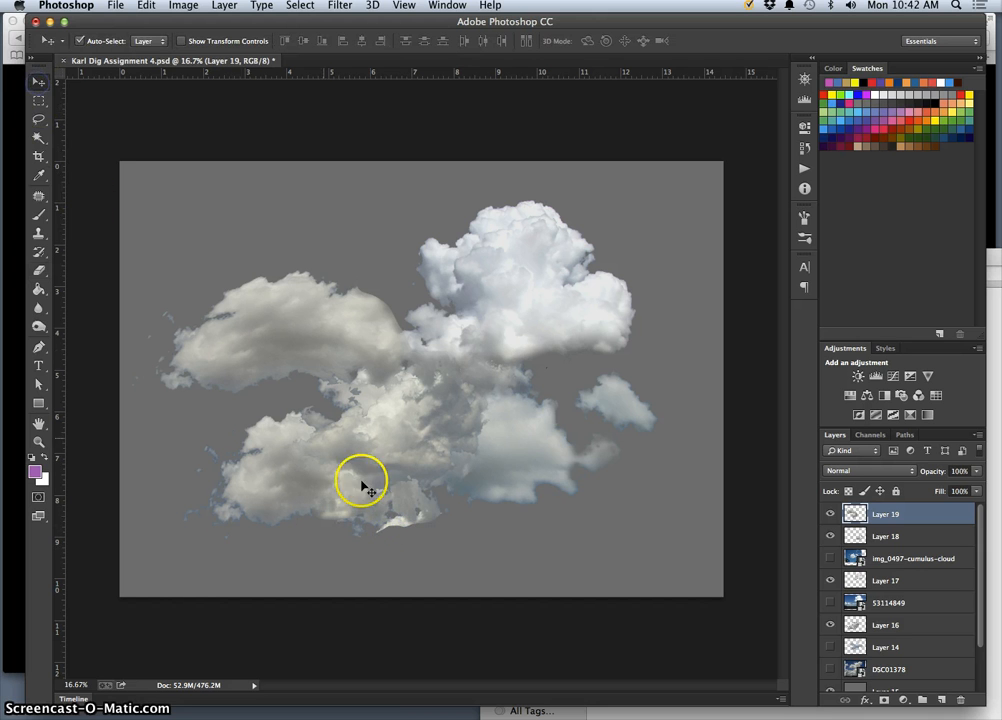
left_click(397, 524)
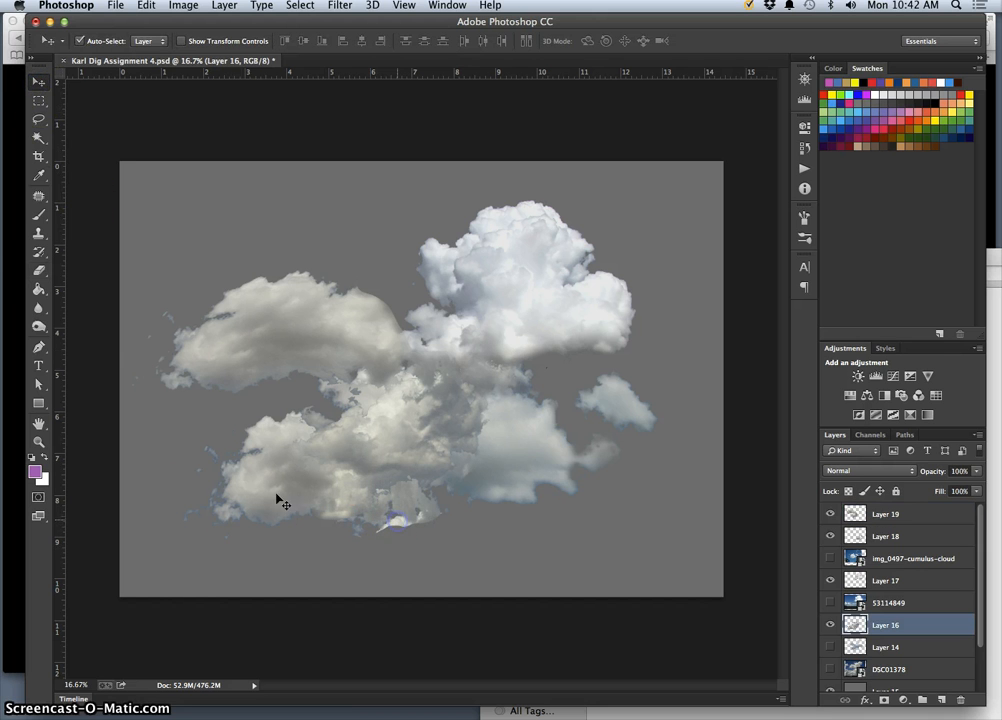
left_click(38, 271)
left_click(381, 527)
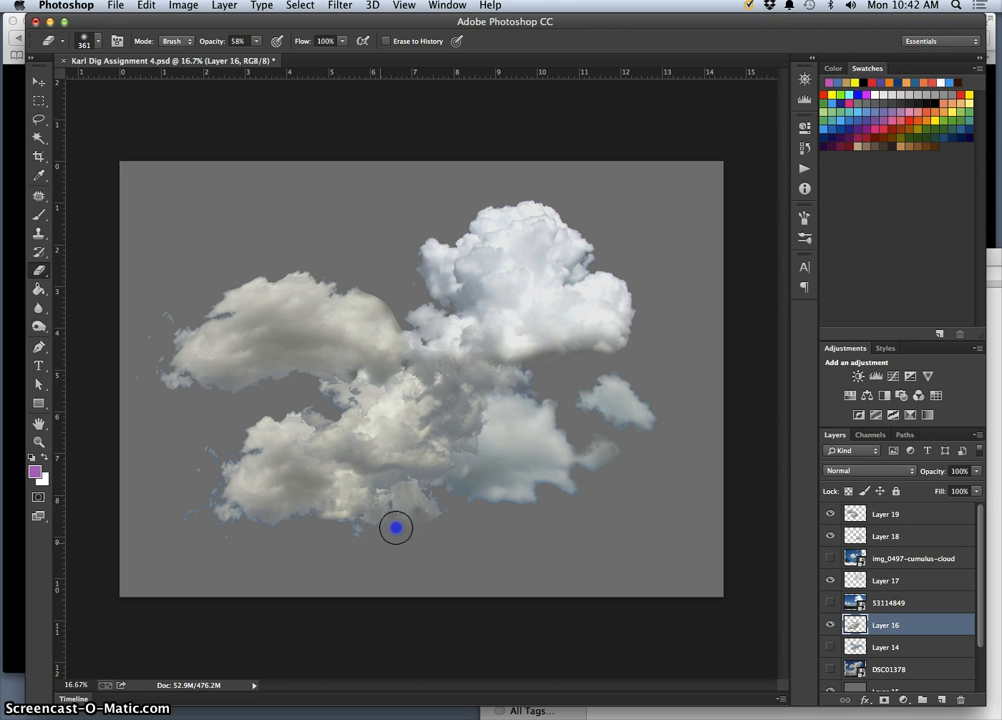
left_click_drag(381, 525, 435, 517)
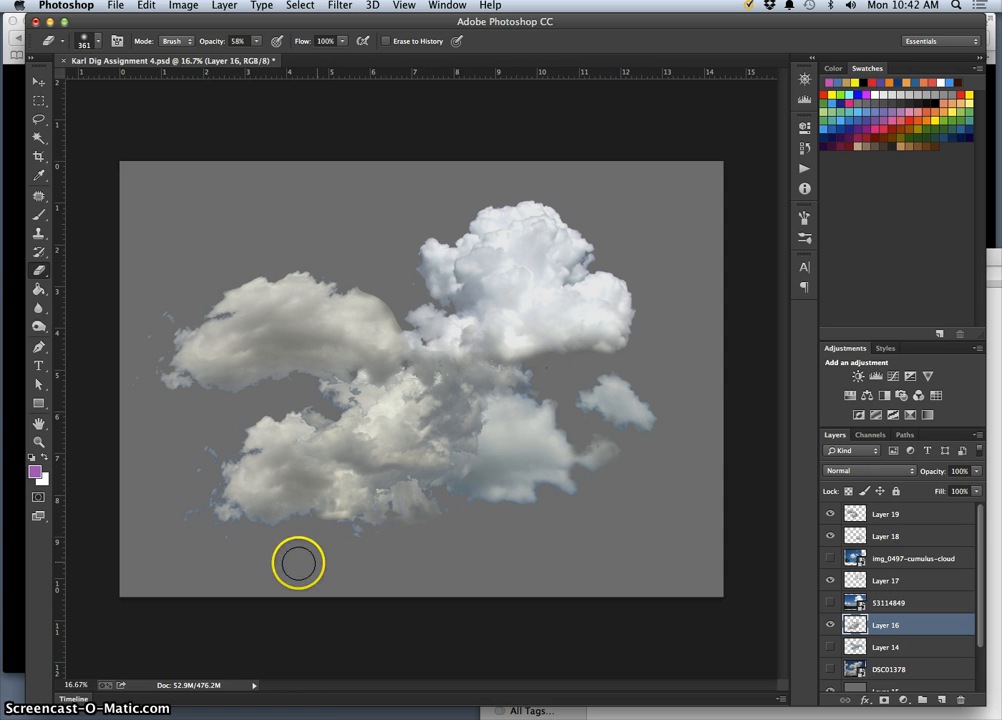
Step: Erase the stray cloud wisps around the lower-left cloud's outer edge on Layer 16
left_click(194, 510)
left_click_drag(183, 520, 202, 454)
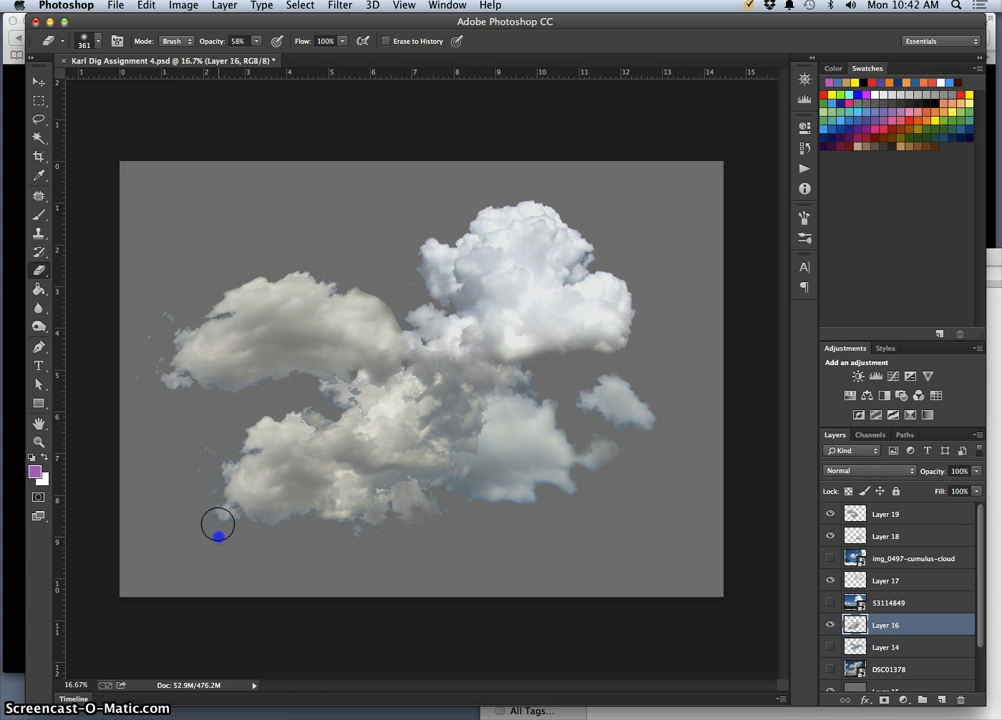
left_click_drag(238, 531, 228, 515)
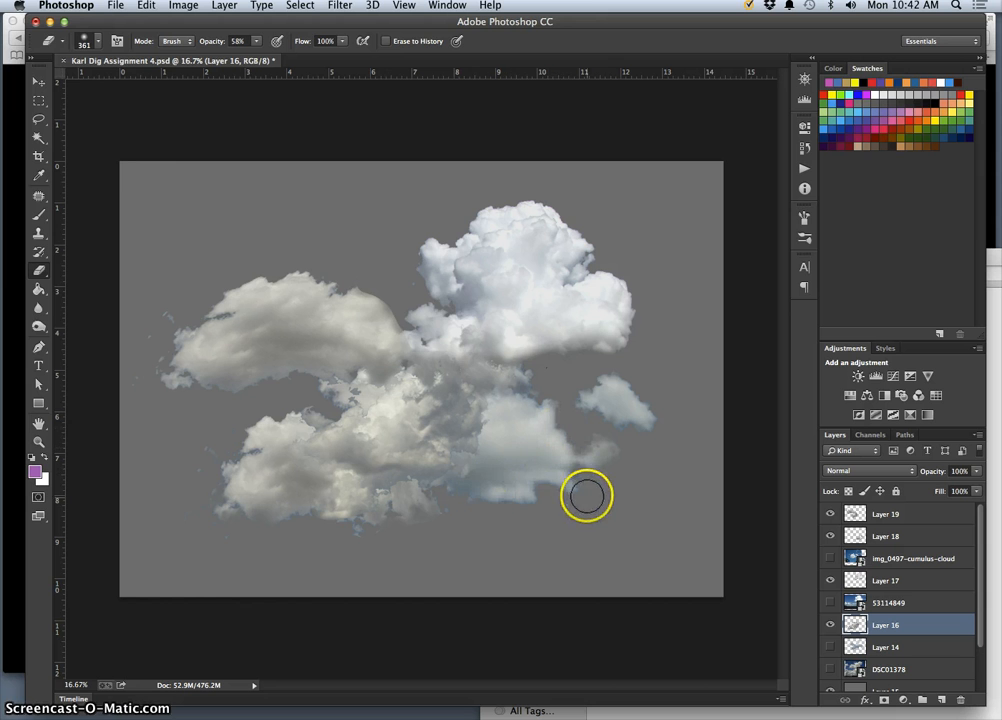
Step: Soften the upper-right edge of the left wing cloud on Layer 19 with the Eraser and check the layer's visibility
left_click(383, 298)
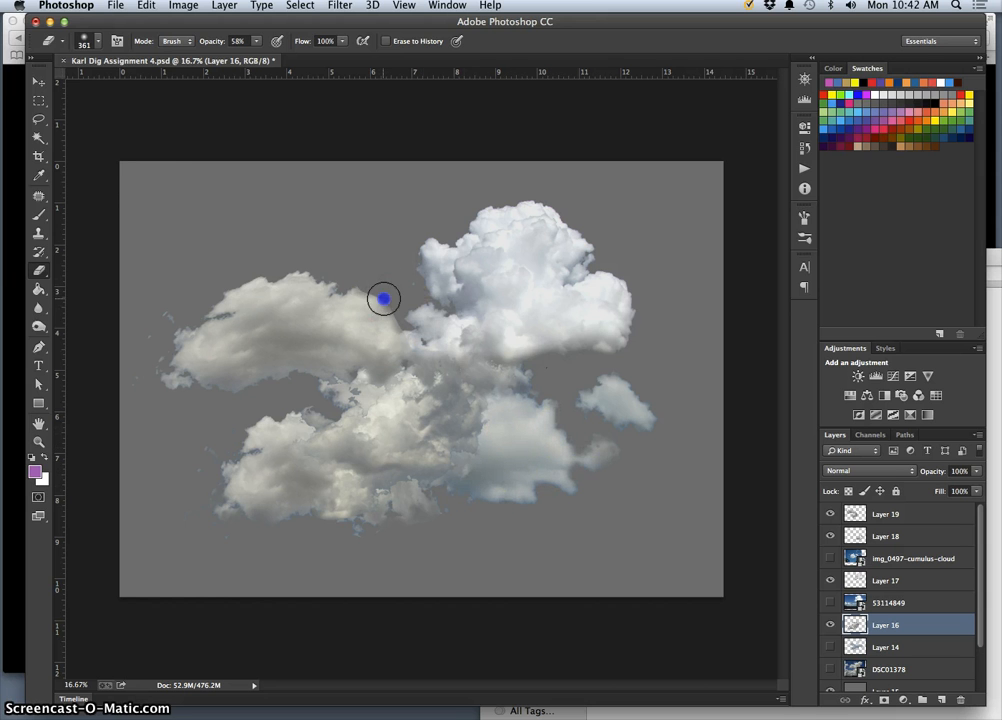
left_click(38, 81)
left_click(339, 323)
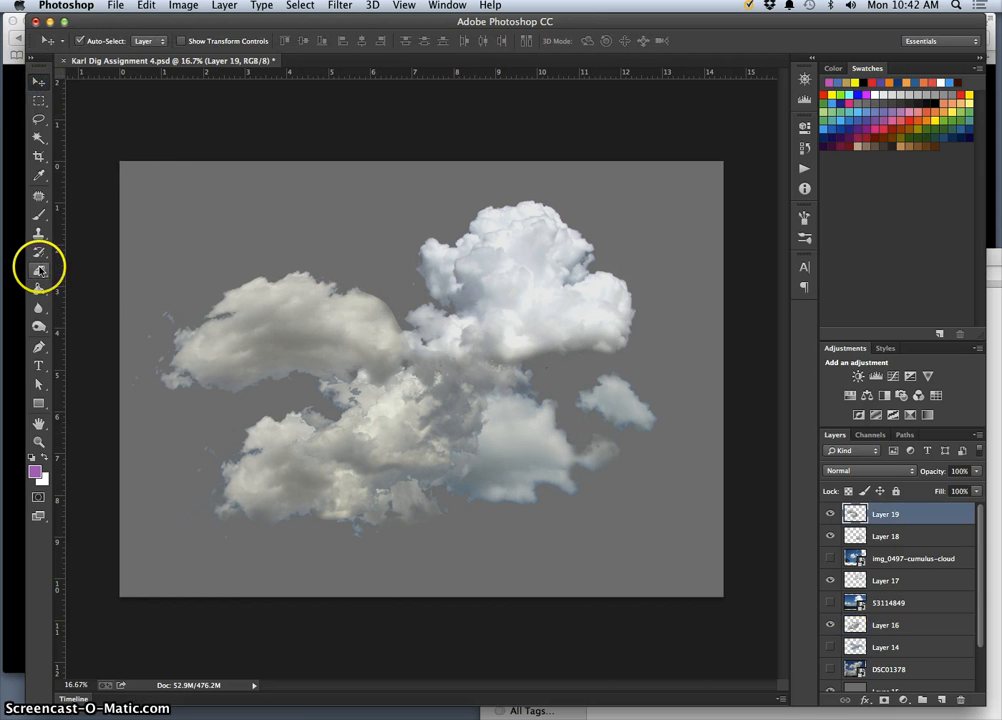
left_click(38, 270)
left_click(385, 298)
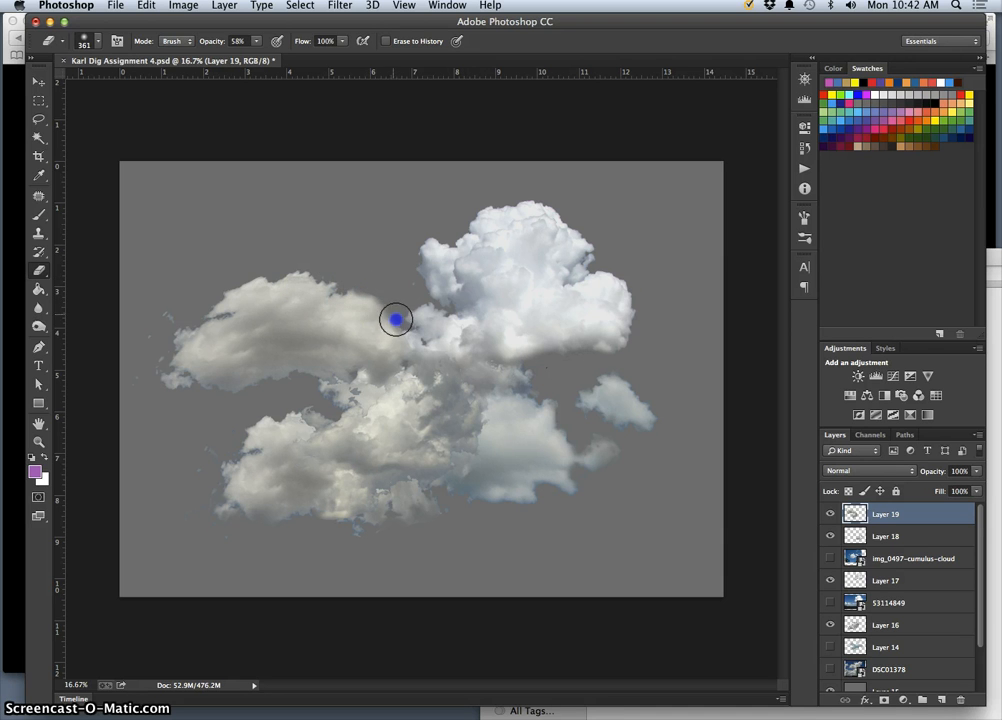
left_click_drag(383, 309, 402, 317)
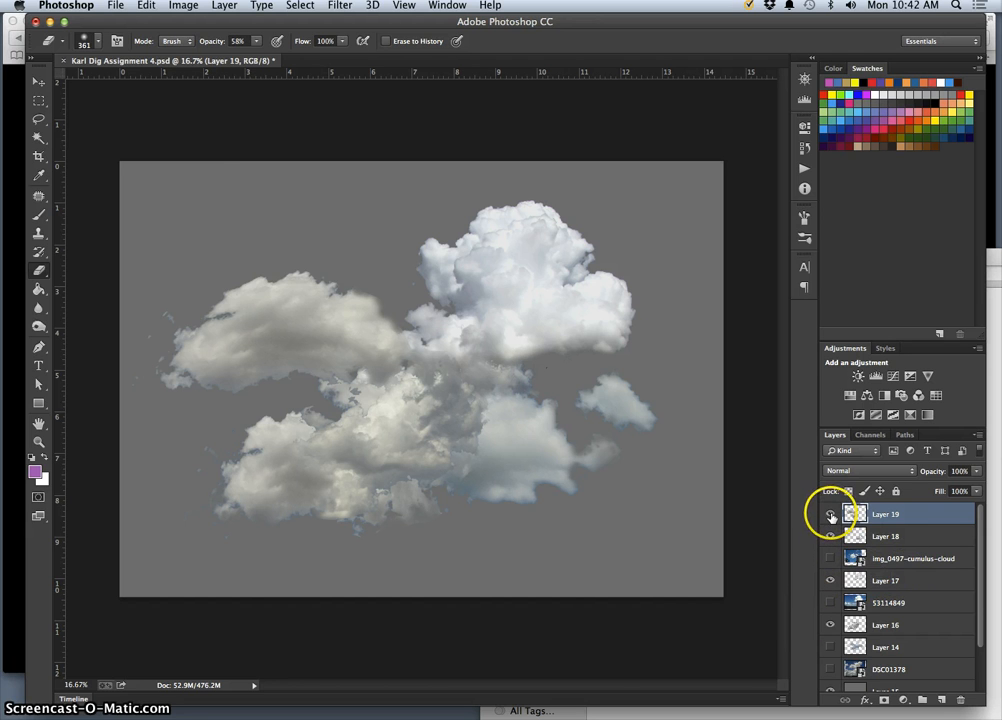
left_click(830, 515)
left_click(830, 515)
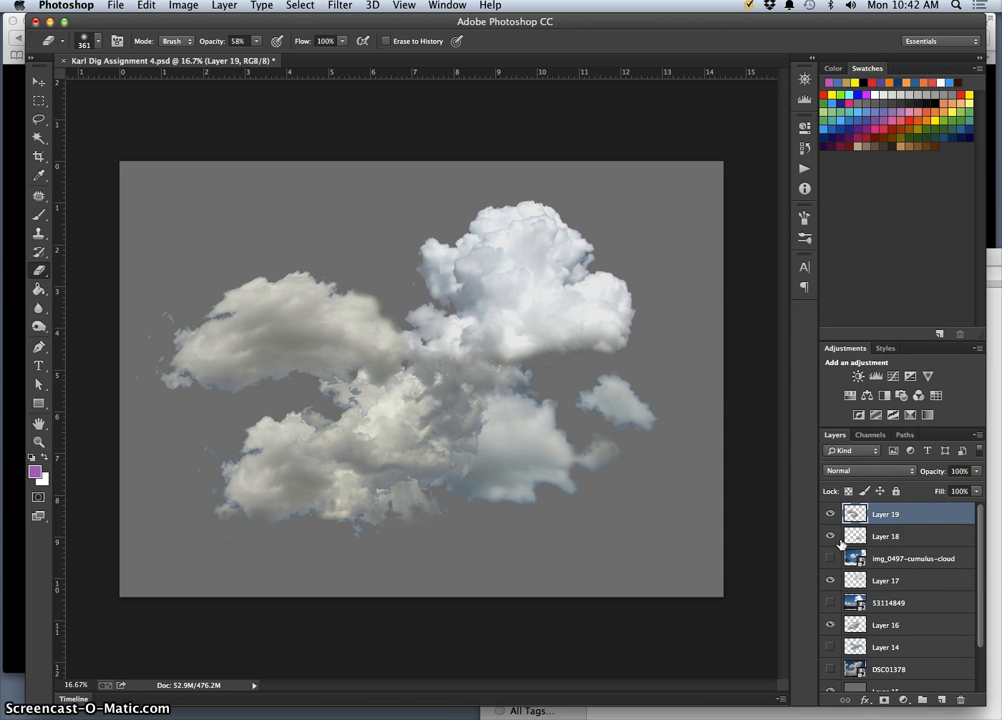
Step: Add a new layer above Layer 19, name it Clone Stamp and give it a red colour label
left_click(941, 699)
left_click(877, 516)
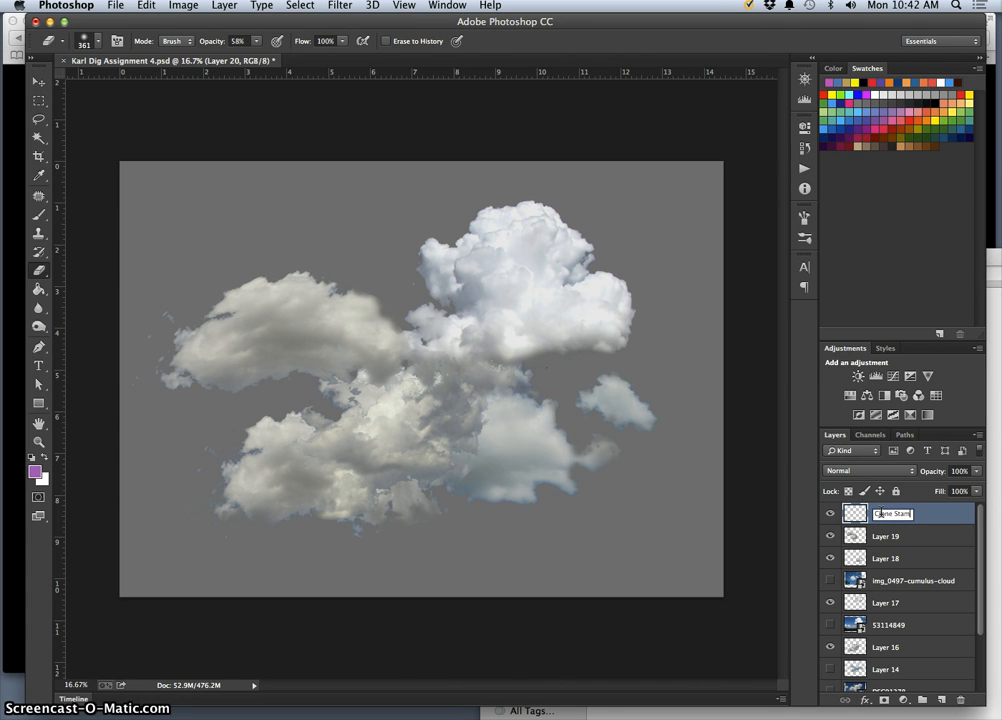
left_click(933, 518)
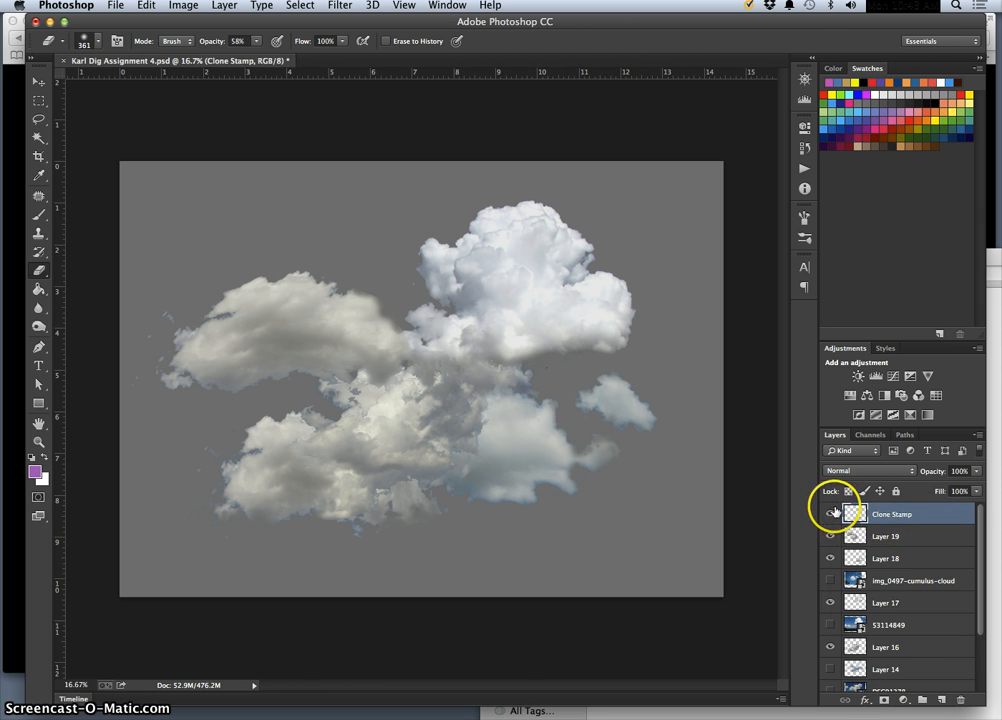
right_click(833, 511)
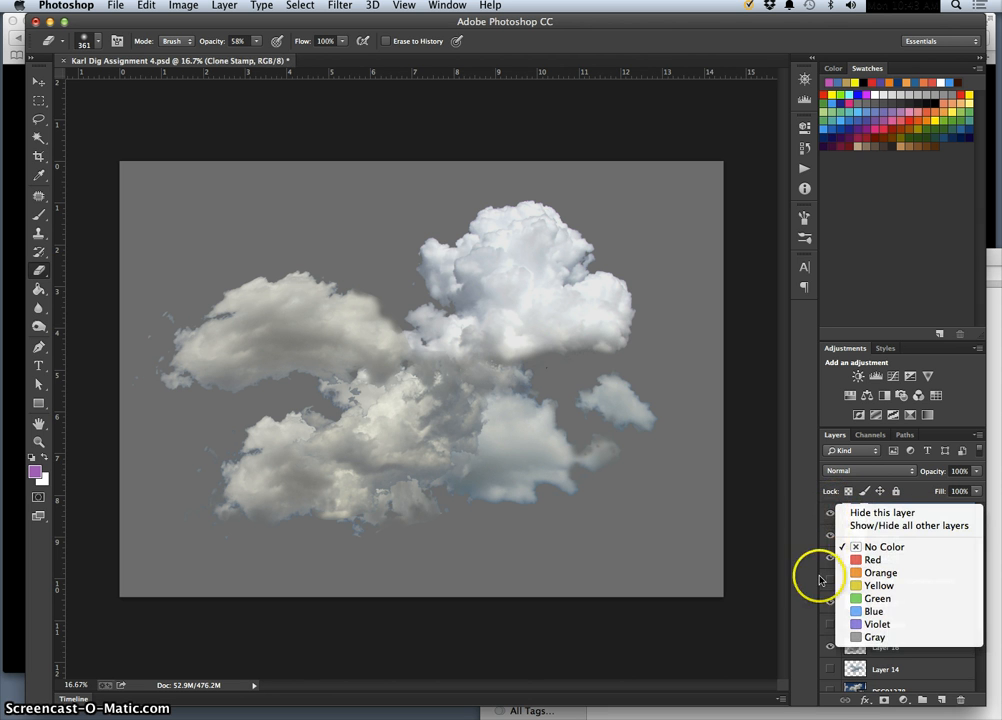
left_click(872, 561)
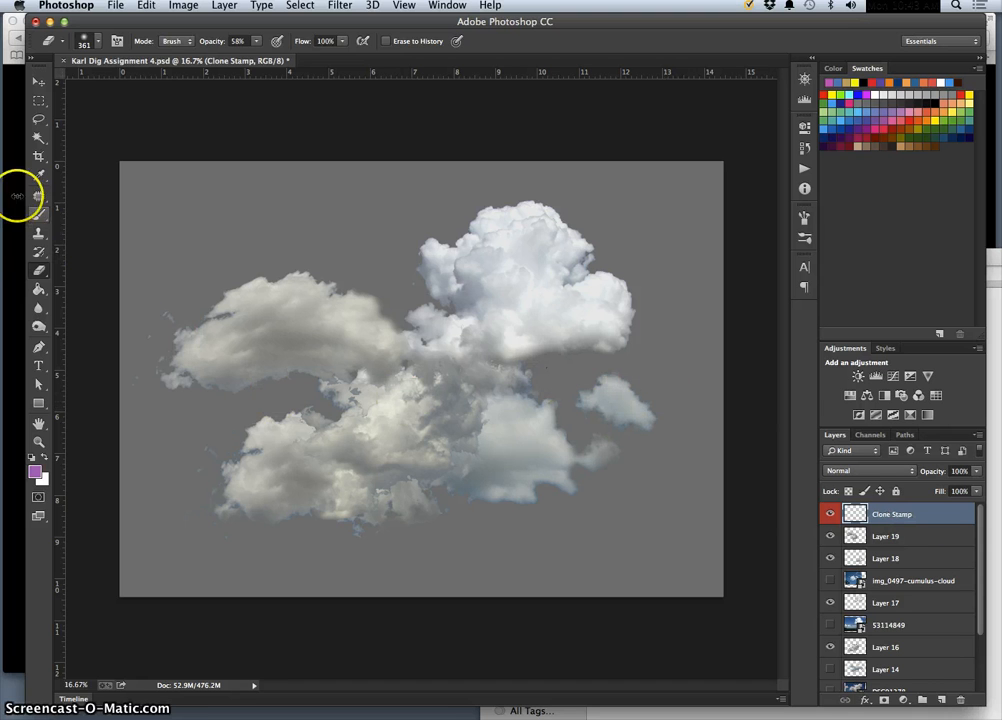
Step: Set up the Clone Stamp tool with a 343 px brush at 0% hardness, sampling All Layers
left_click(40, 232)
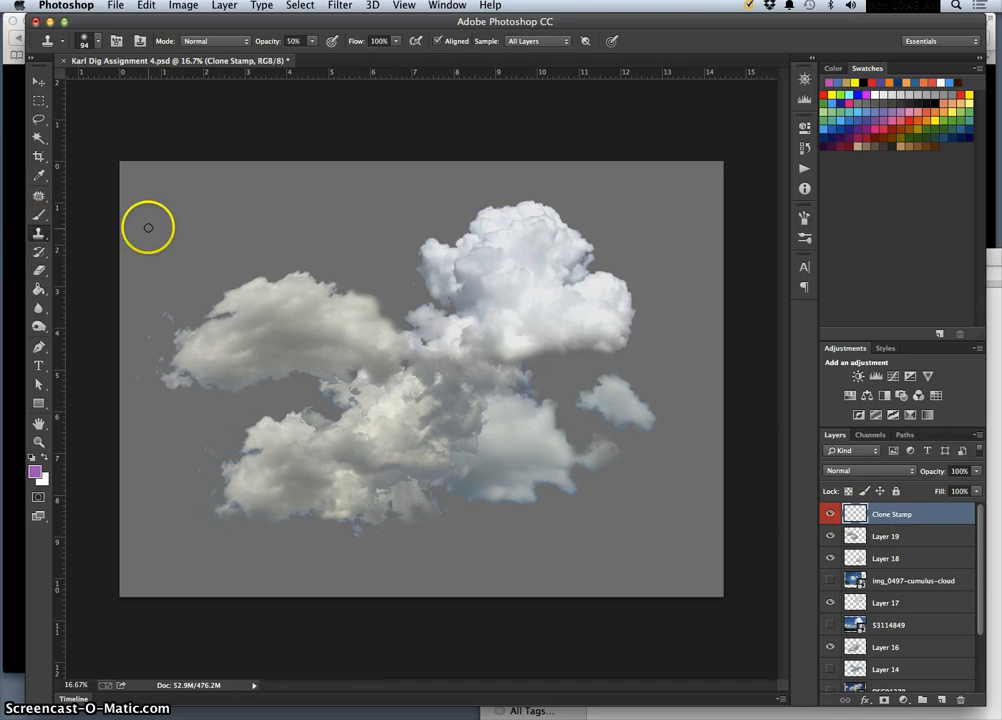
left_click(85, 41)
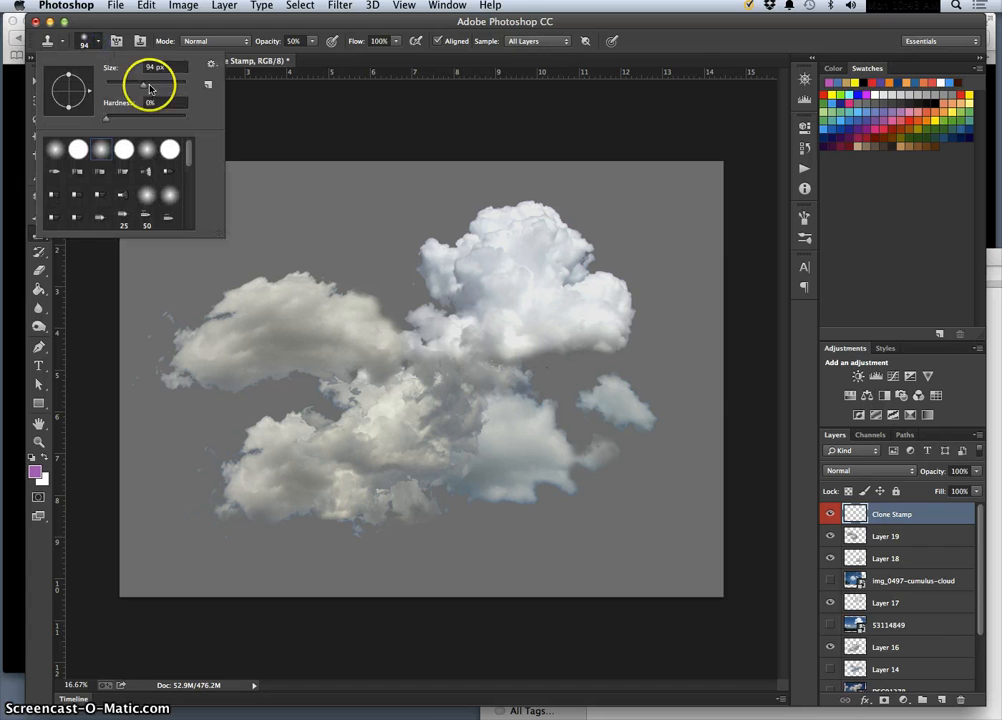
mouse_move(150, 89)
left_mouse_down()
mouse_move(164, 84)
mouse_move(380, 241)
mouse_move(161, 78)
mouse_move(403, 336)
mouse_move(168, 88)
left_mouse_up()
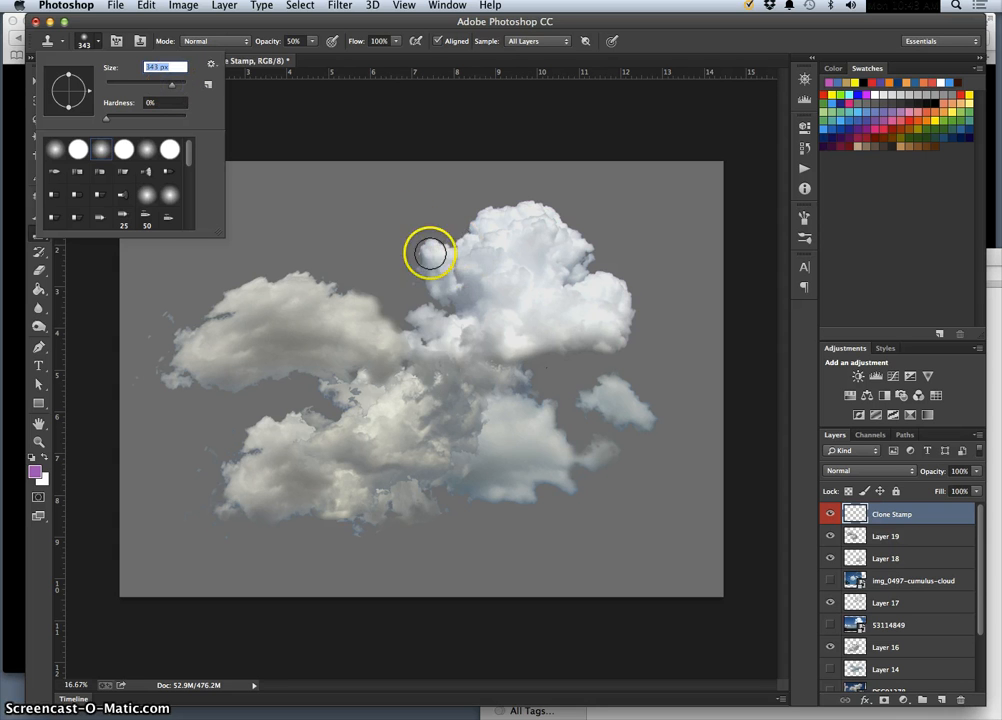
left_click(106, 117)
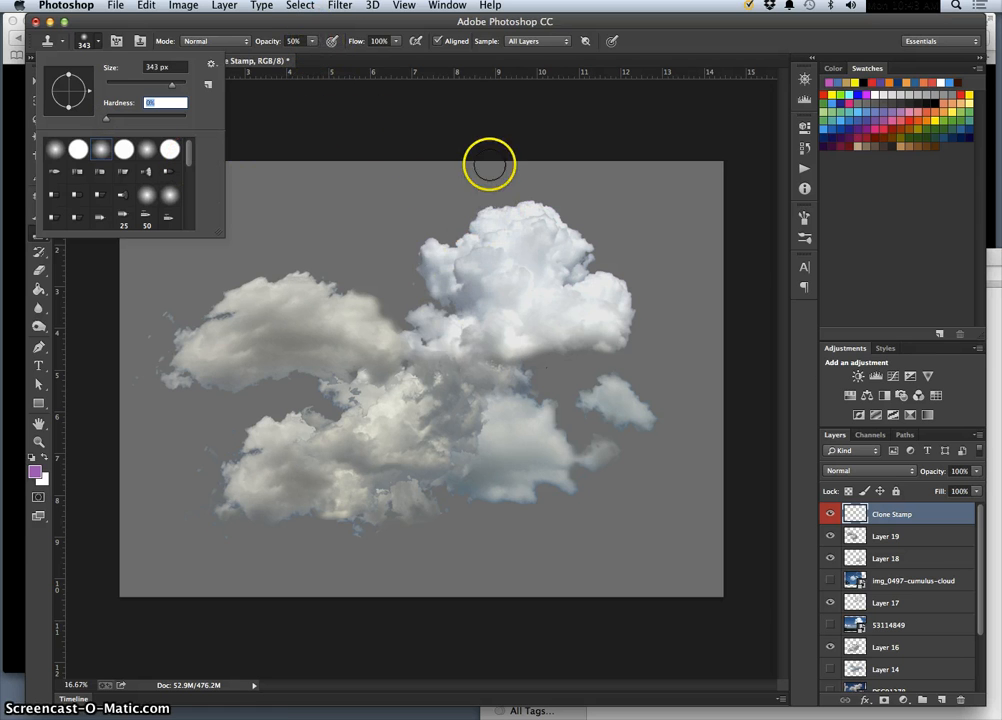
left_click(535, 44)
left_click(535, 45)
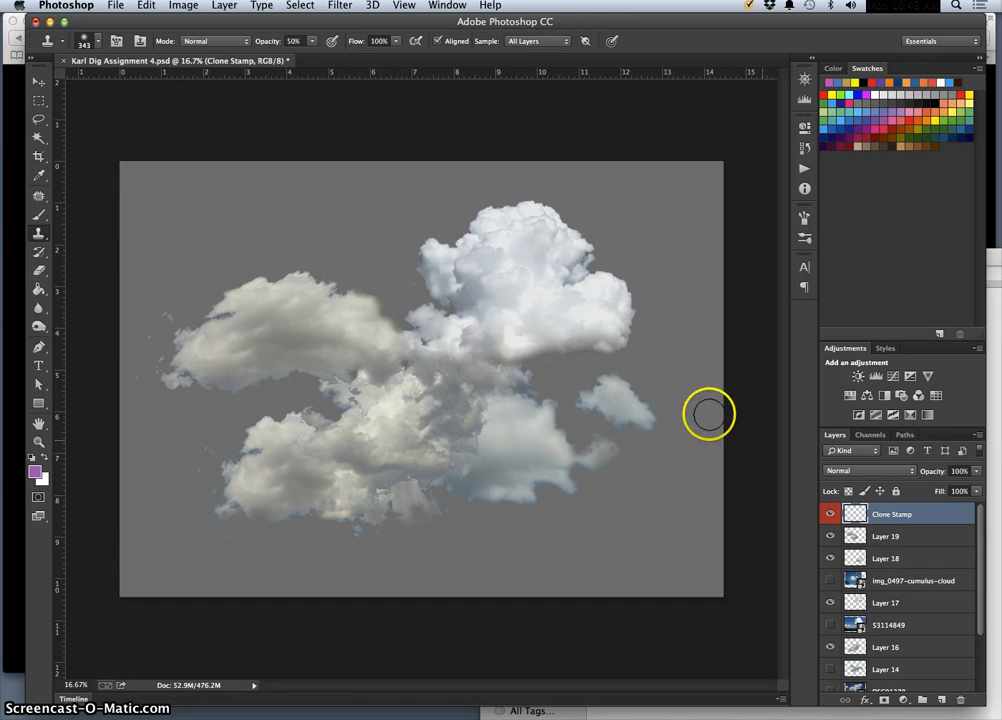
Step: Hide the grey Layer 15 and the bird on Layer 13, leaving only the clouds over transparency
left_click_drag(980, 545, 966, 590)
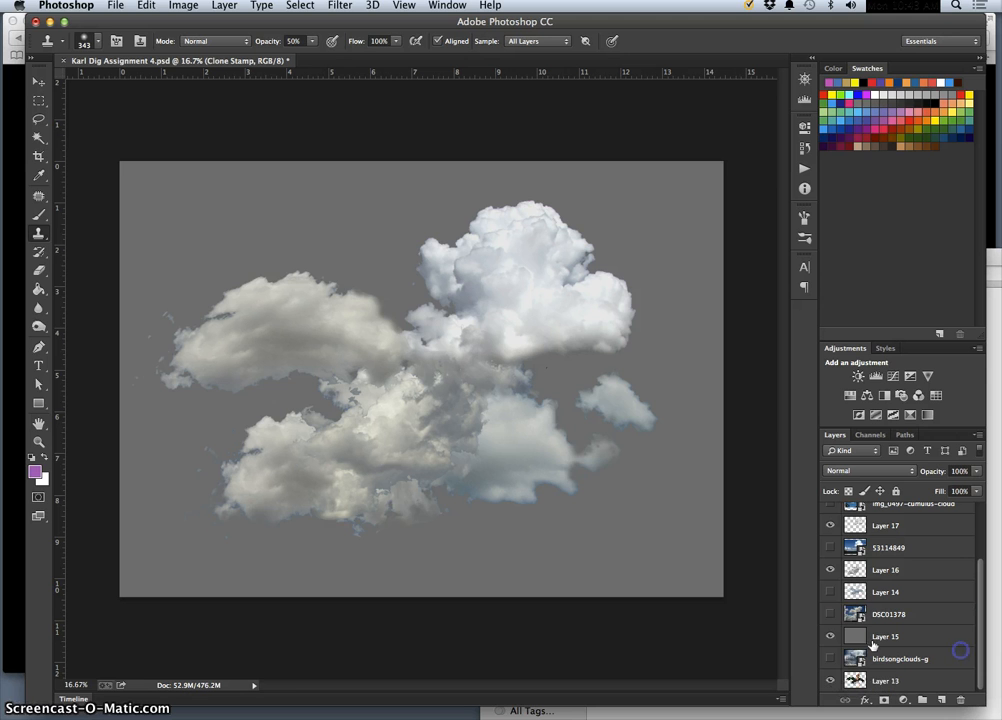
left_click(830, 637)
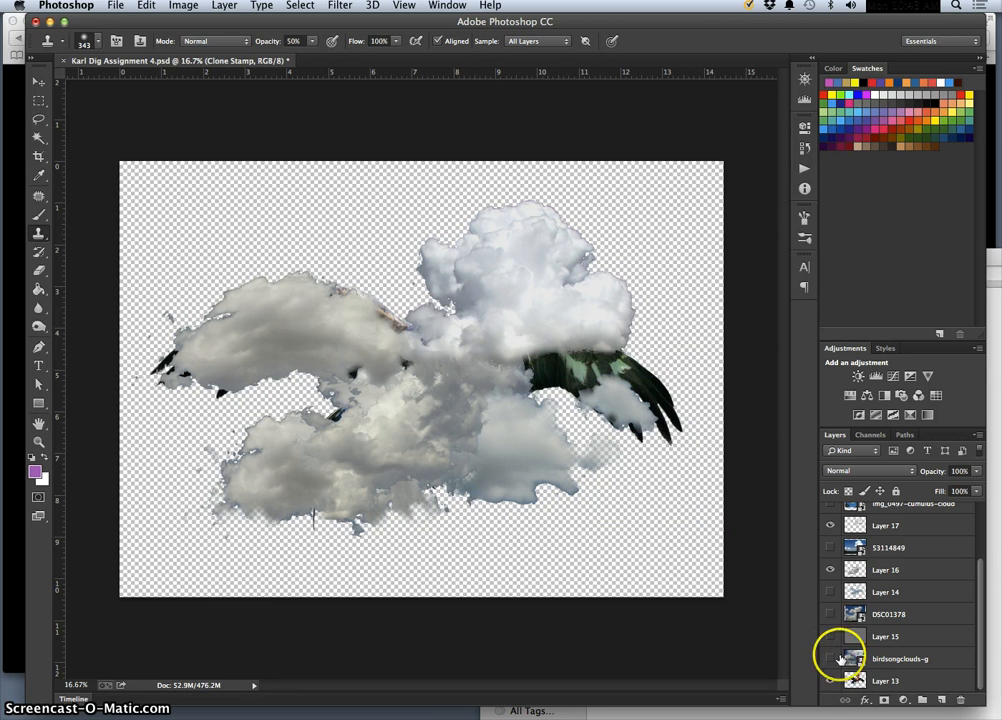
left_click(831, 658)
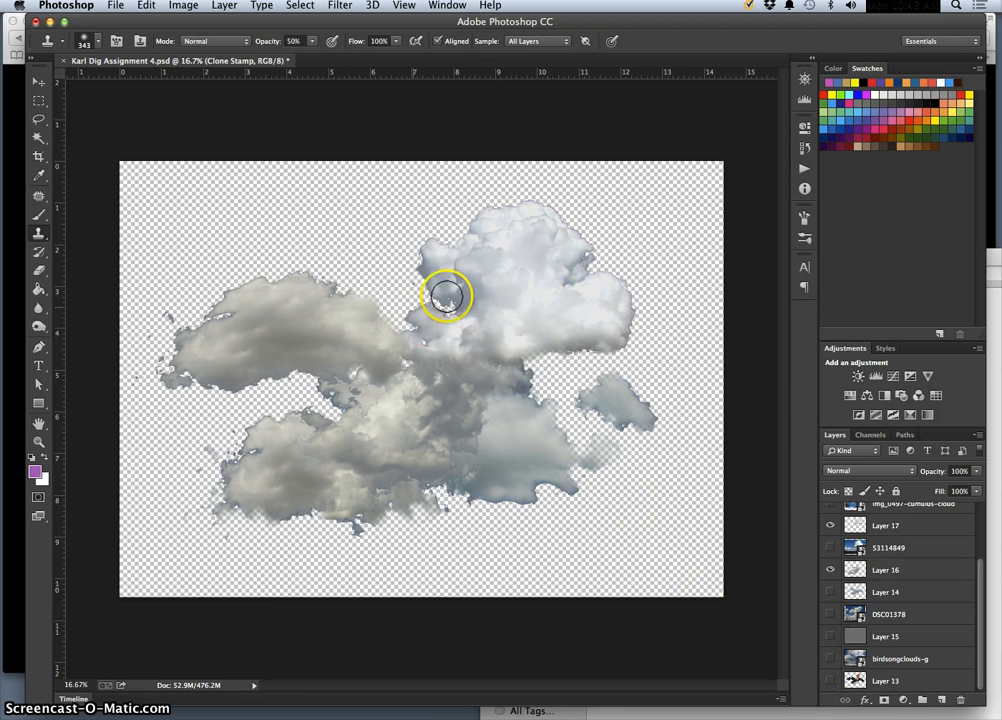
left_click(490, 358)
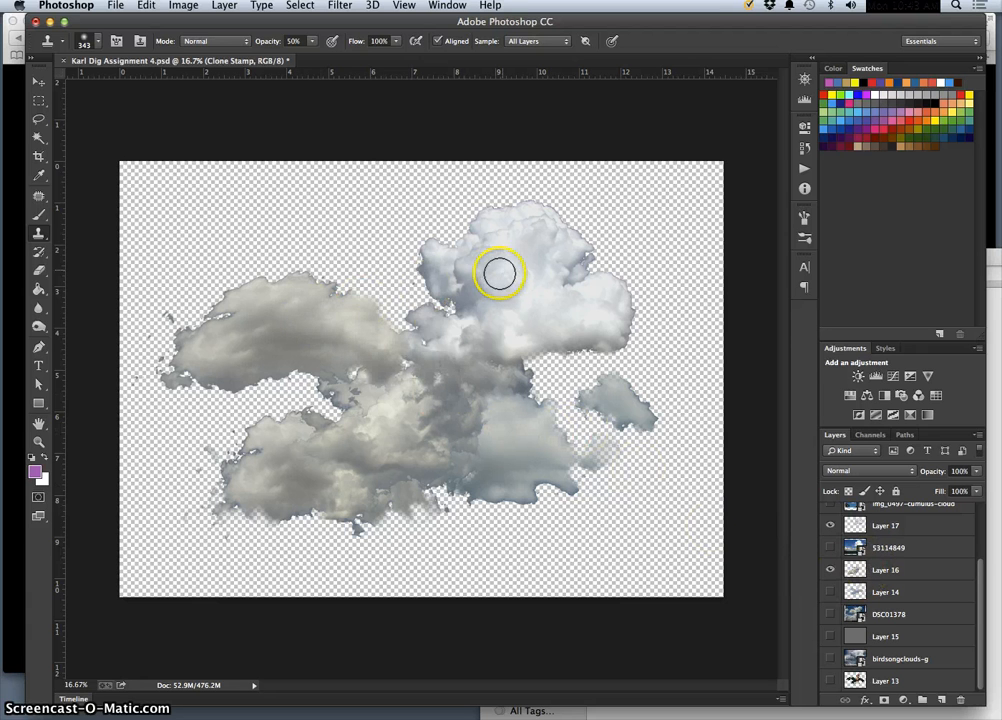
left_click(830, 636)
left_click(830, 636)
left_click(830, 636)
left_click(830, 636)
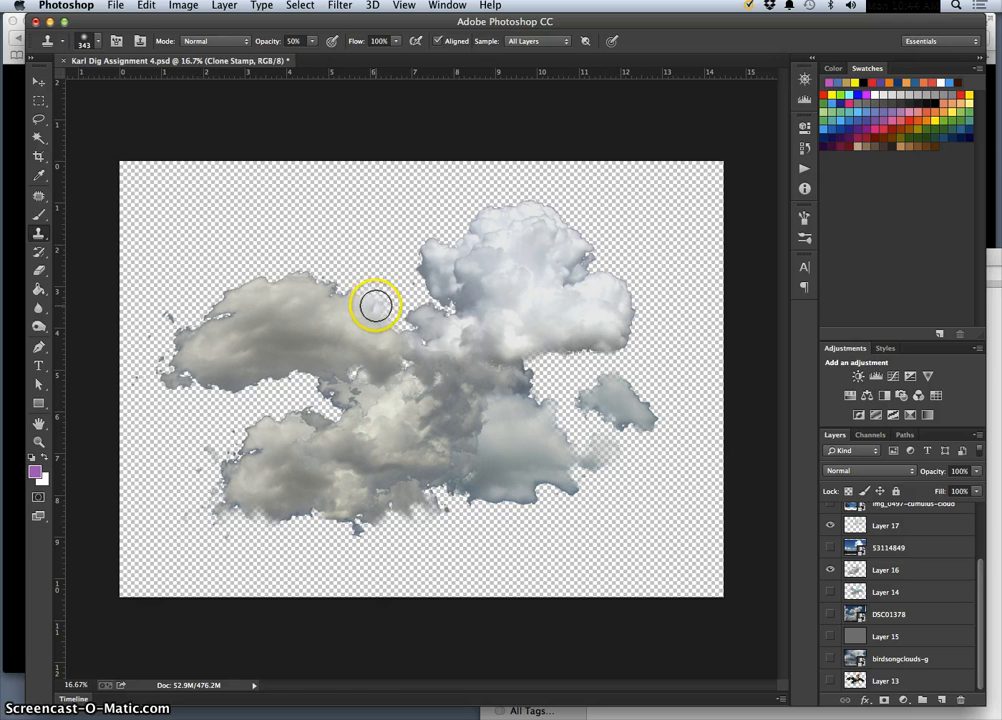
Step: Clone white cloud over the left wing's upper-right edge and darker cloud into its underside on the Clone Stamp layer
left_click_drag(368, 301, 361, 294)
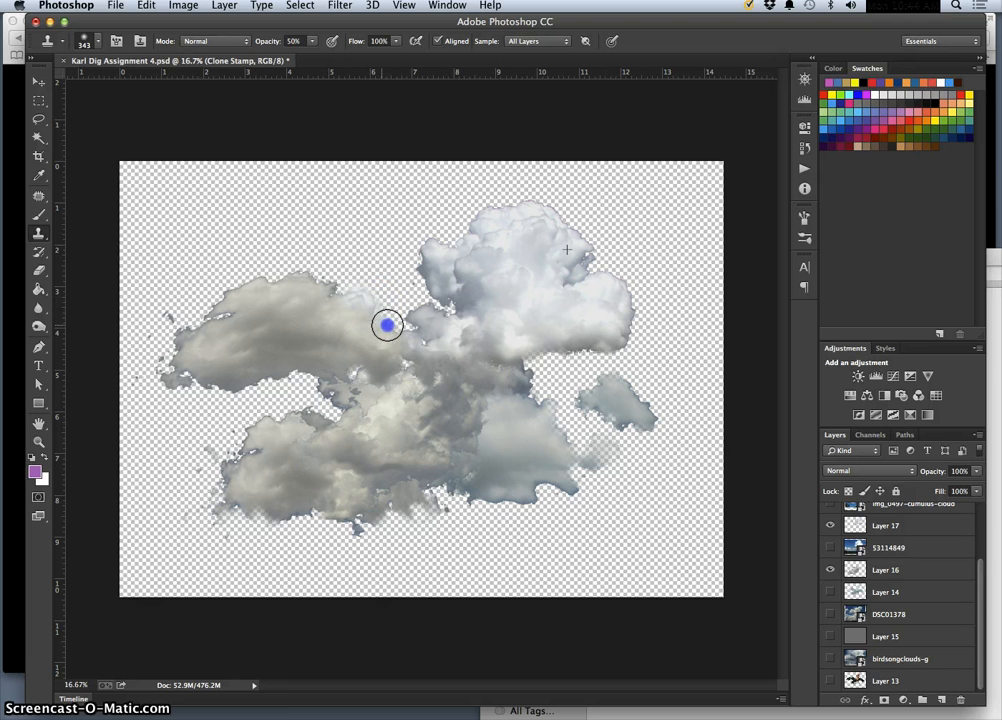
left_click_drag(388, 318, 393, 334)
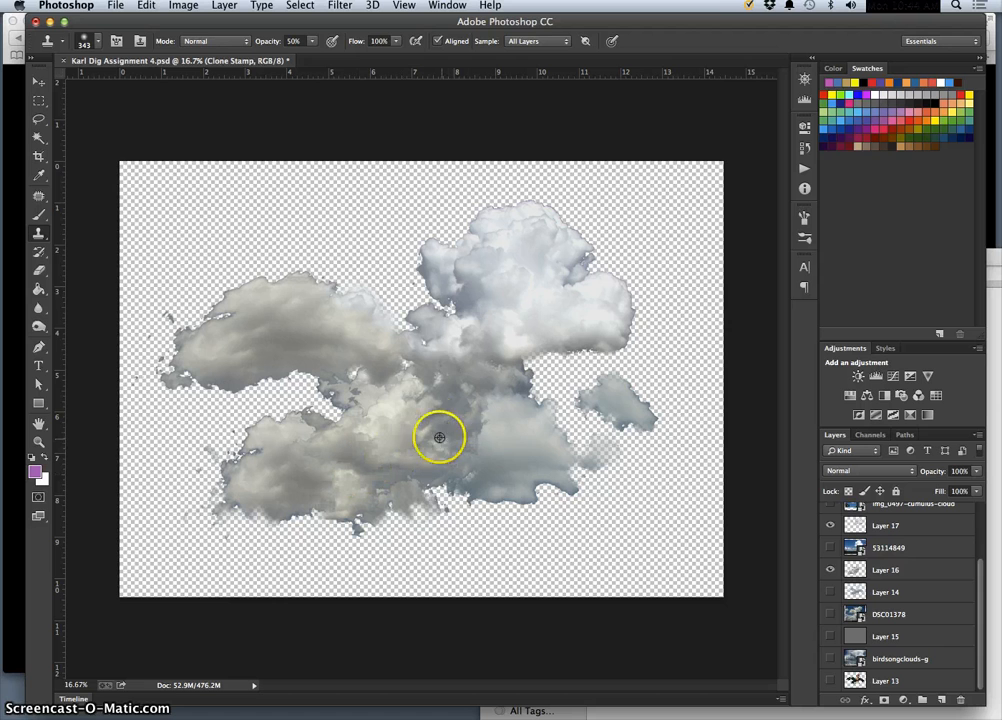
mouse_move(218, 364)
left_mouse_down()
mouse_move(210, 372)
mouse_move(293, 334)
mouse_move(267, 348)
left_mouse_up()
left_click(465, 395, "alt")
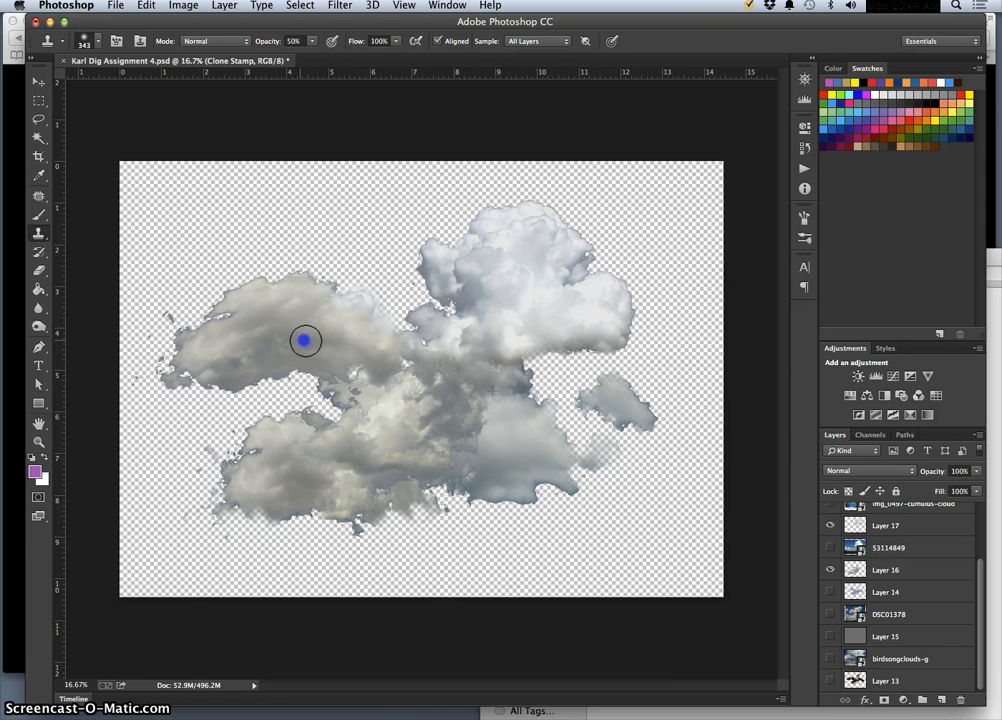
left_click(441, 376, "alt")
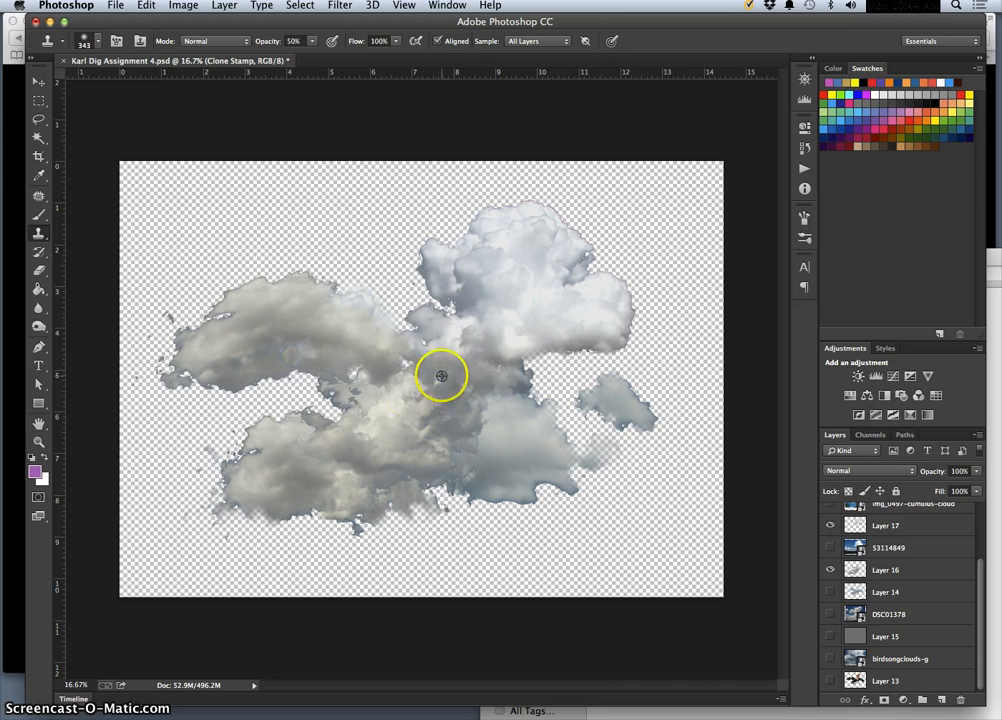
left_click(293, 354)
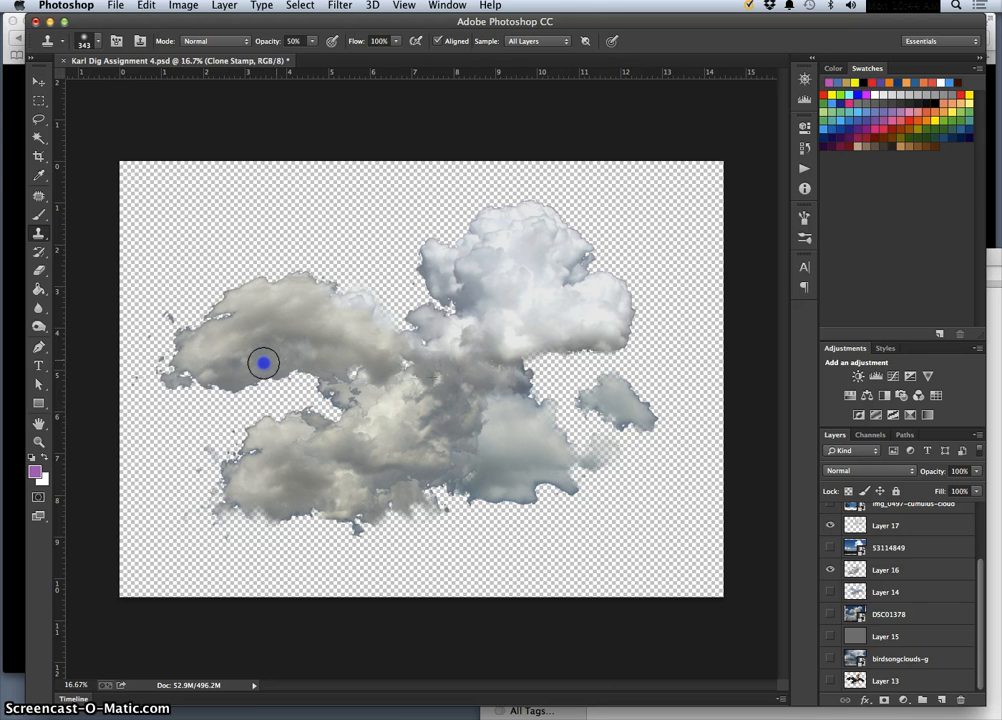
left_click(360, 391)
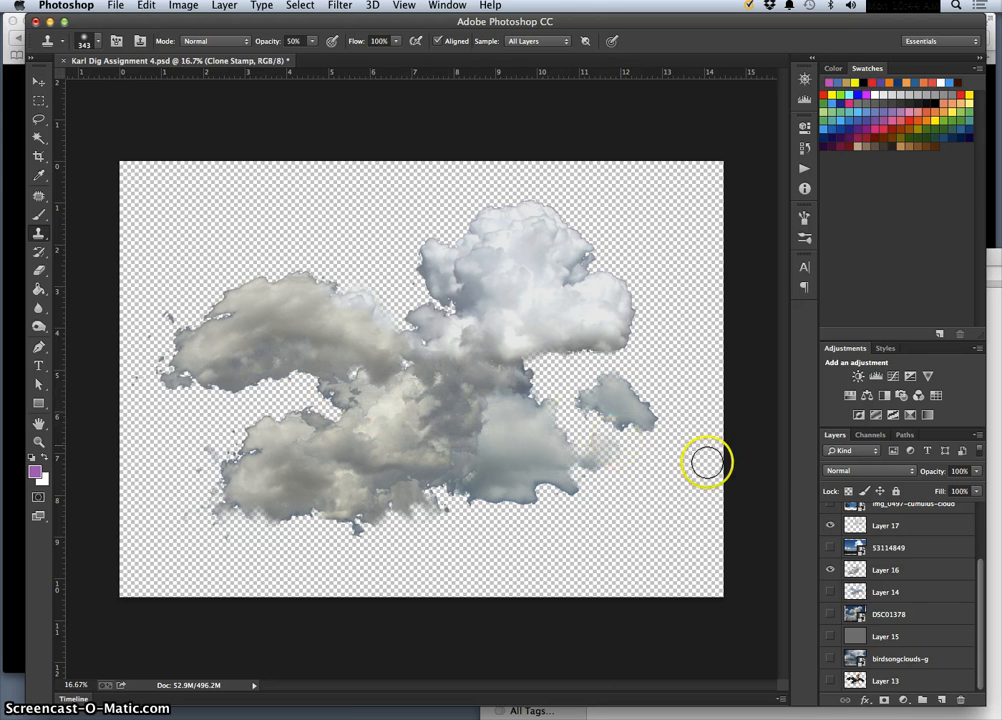
Step: Compare the image without and with the Clone Stamp layer, and clone lower-cloud texture over the seam between left wing and body
mouse_move(966, 575)
left_mouse_down()
mouse_move(977, 577)
mouse_move(979, 508)
left_mouse_up()
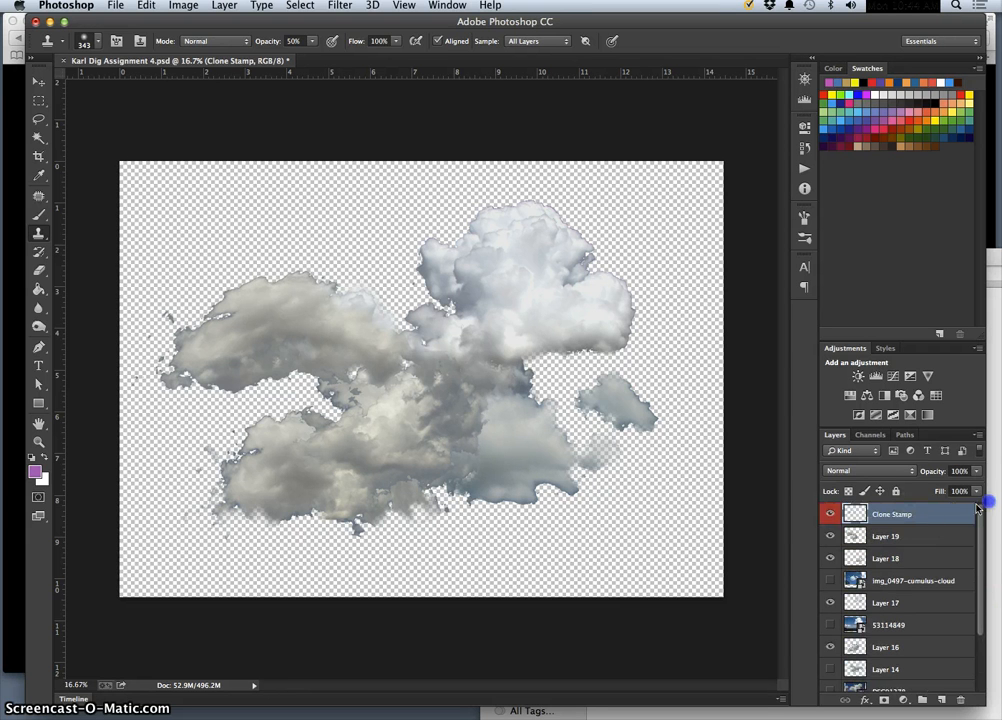
left_click(831, 510)
left_click(831, 513)
left_click(297, 305)
mouse_move(297, 305)
left_mouse_down()
mouse_move(306, 300)
mouse_move(353, 371)
left_mouse_up()
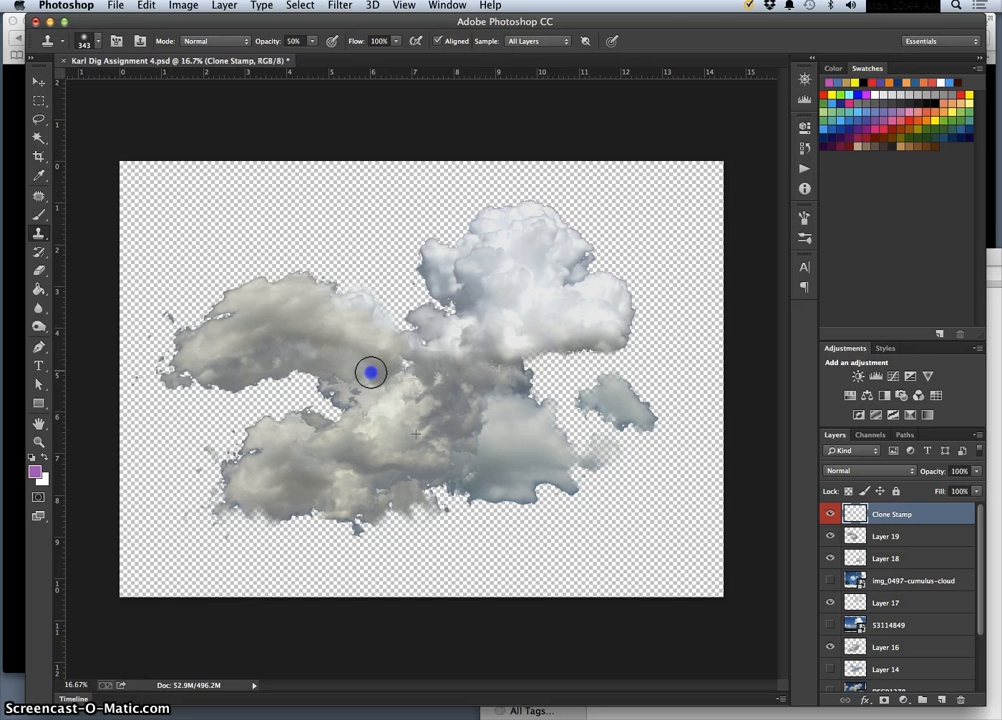
left_click_drag(404, 385, 413, 393)
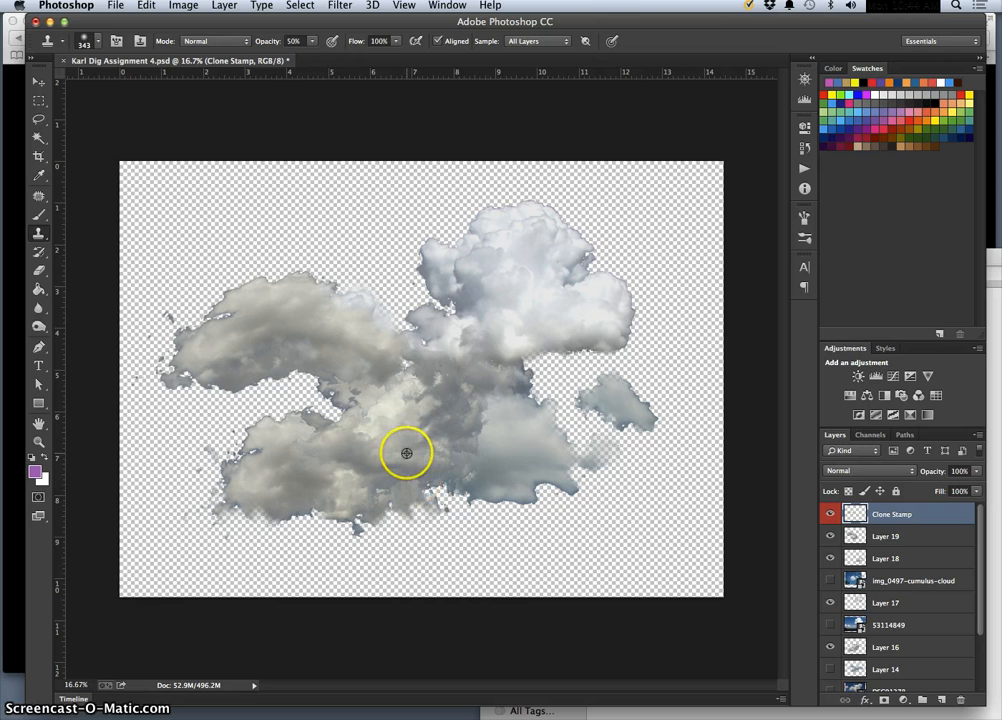
Step: Clone bright cloud from the upper cloud into the notch below the left wing, blending it with grey body cloud
left_click(485, 330, "alt")
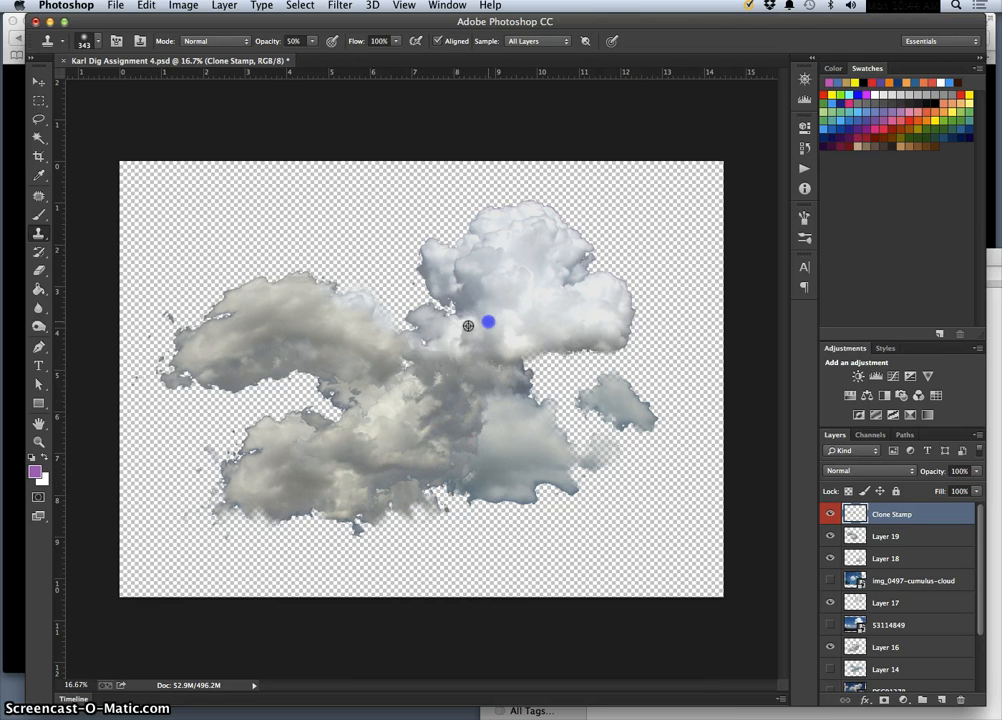
left_click(354, 394)
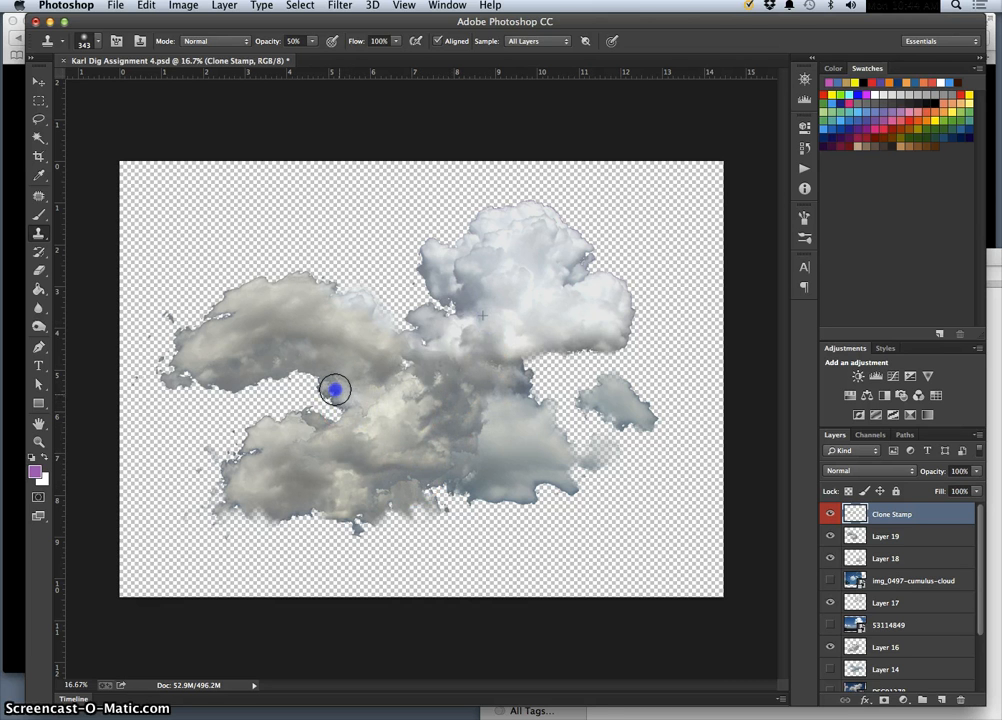
left_click_drag(329, 383, 323, 380)
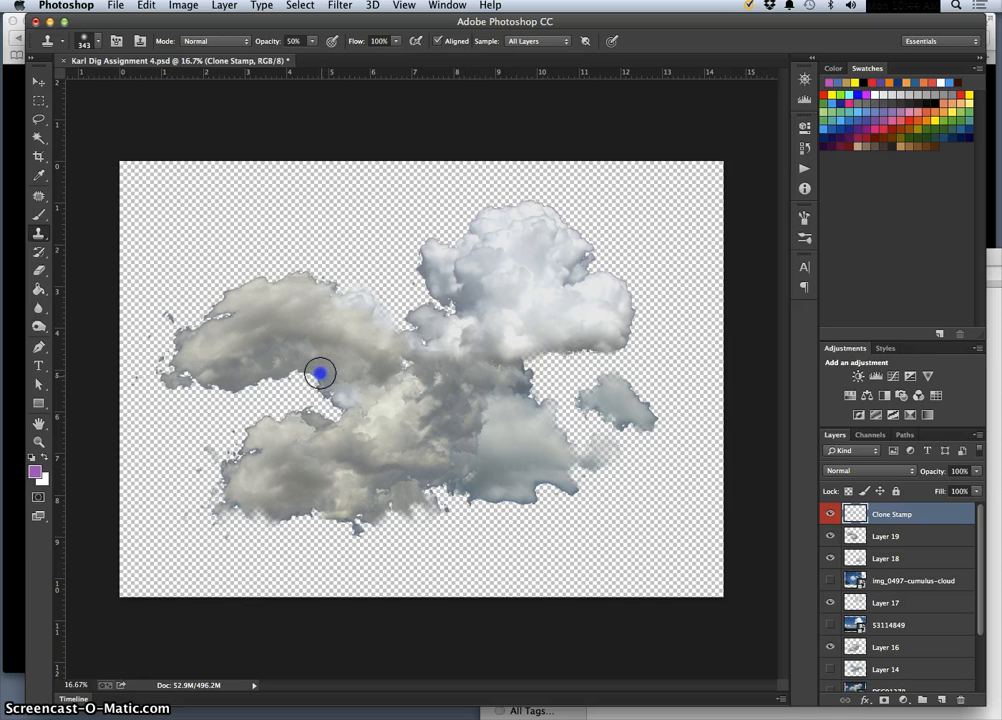
left_click(523, 451)
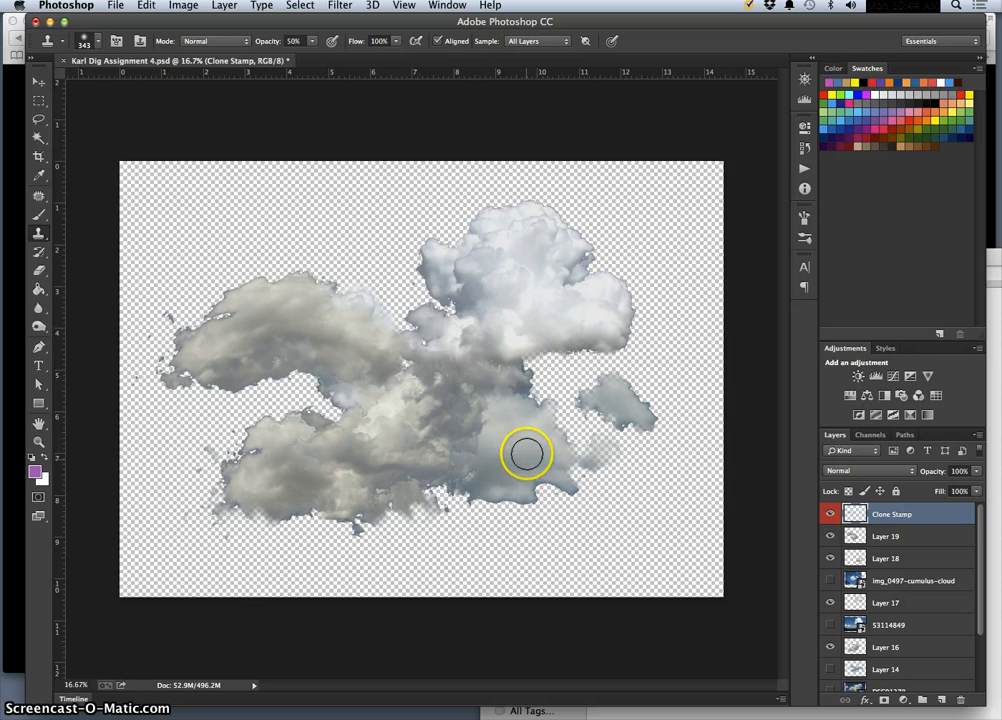
left_click(480, 268, "alt")
mouse_move(351, 374)
left_mouse_down()
mouse_move(335, 374)
mouse_move(354, 384)
left_mouse_up()
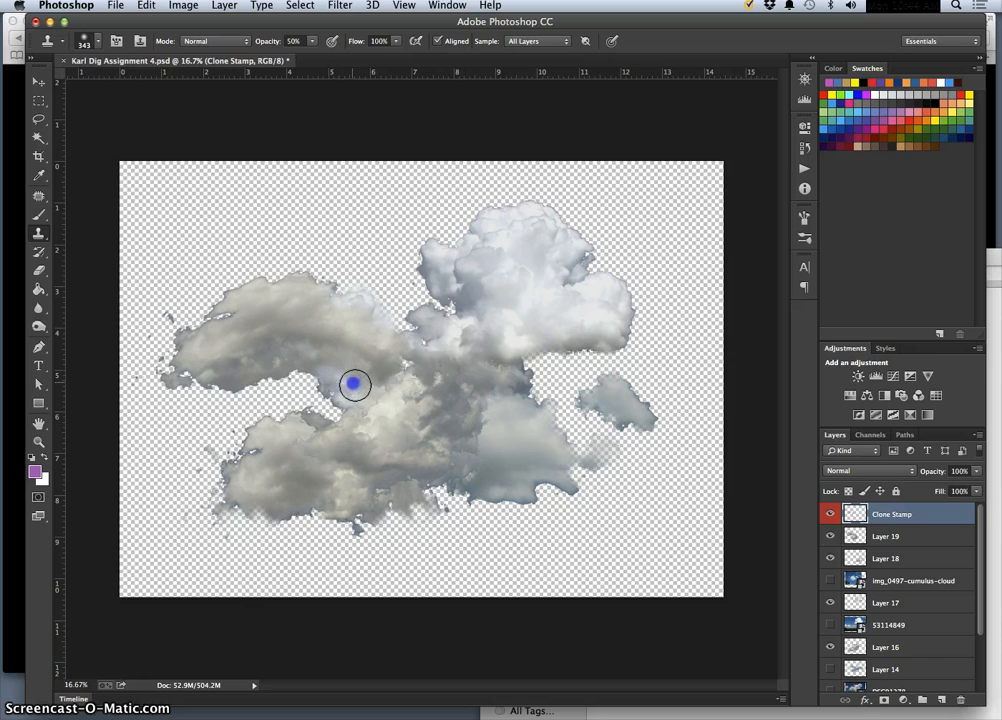
left_click(430, 418)
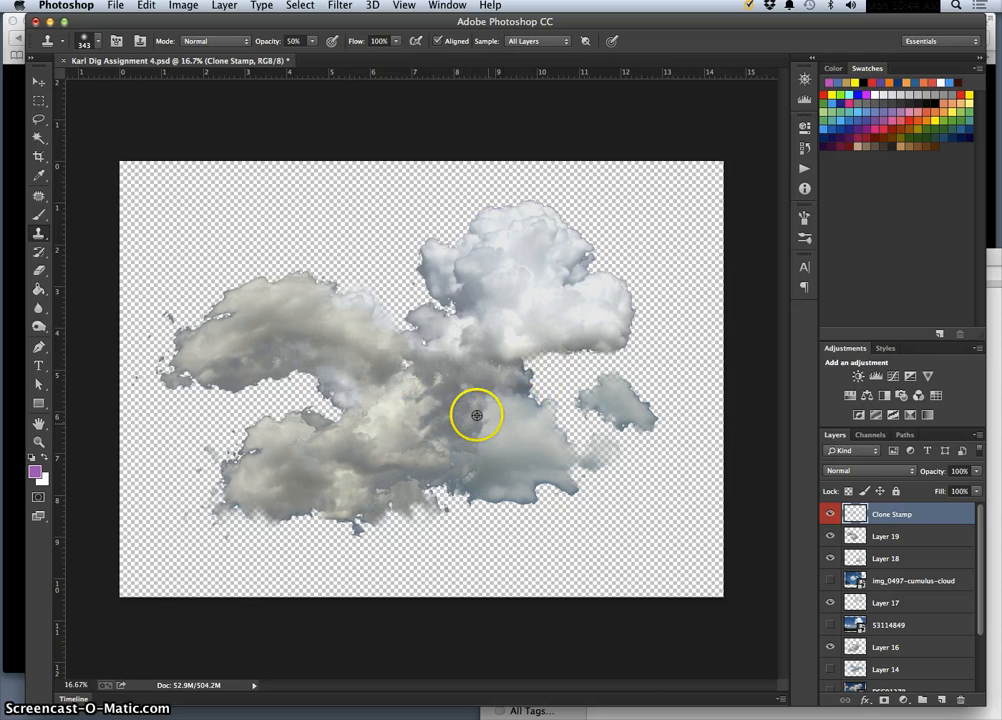
left_click_drag(366, 399, 337, 365)
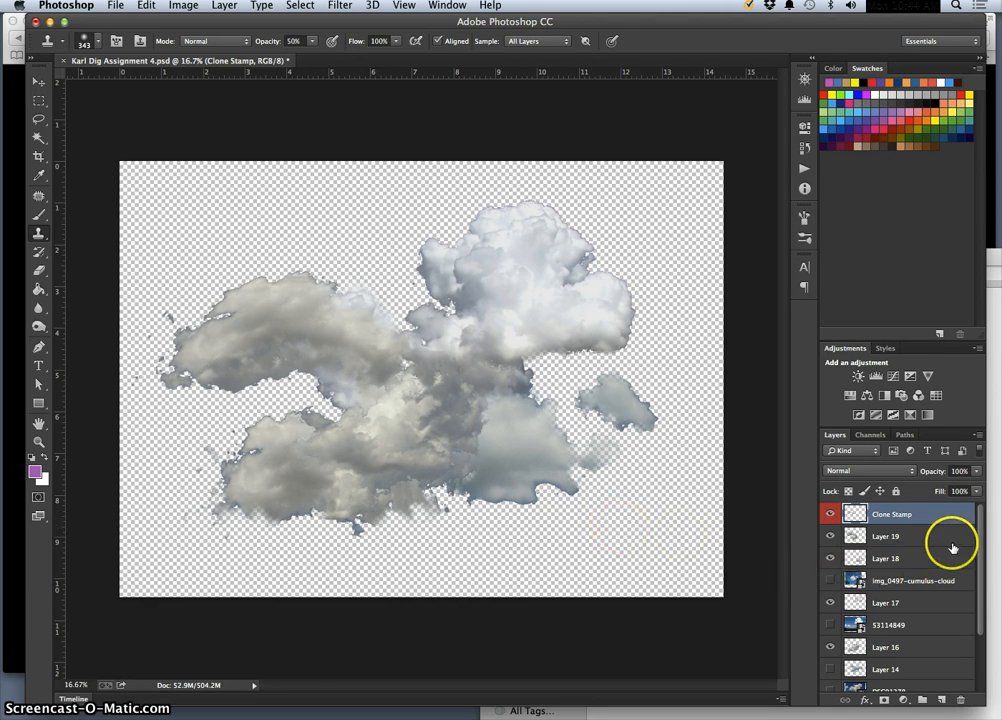
Step: Show the bird-shaped Layer 14 and move it above the Clone Stamp layer to the top of the stack
left_click_drag(980, 540, 975, 591)
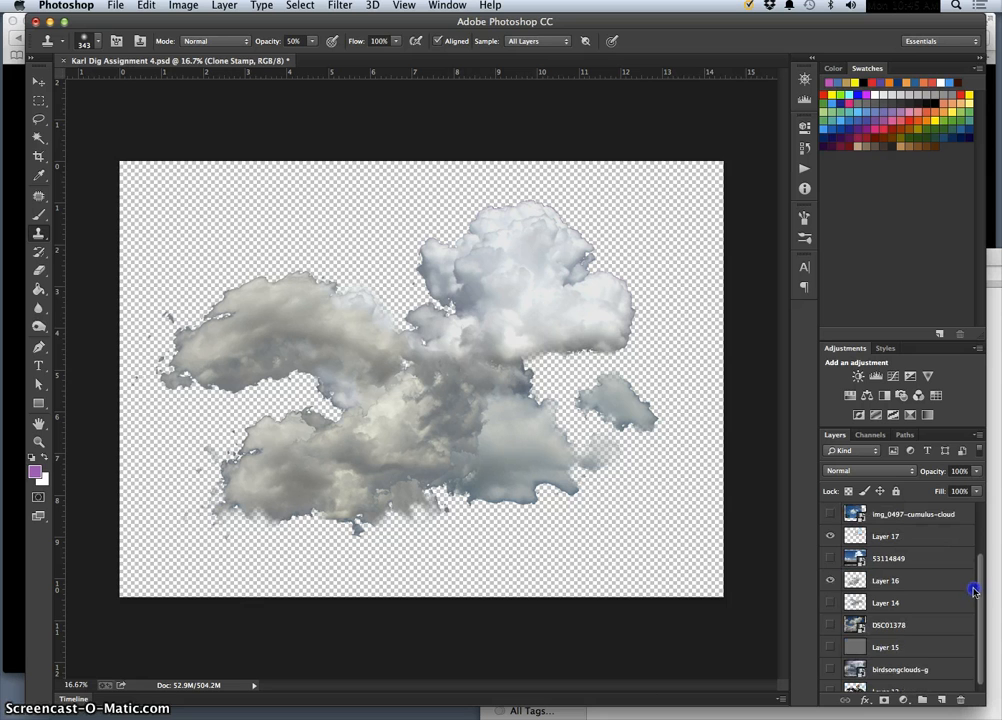
left_click(831, 602)
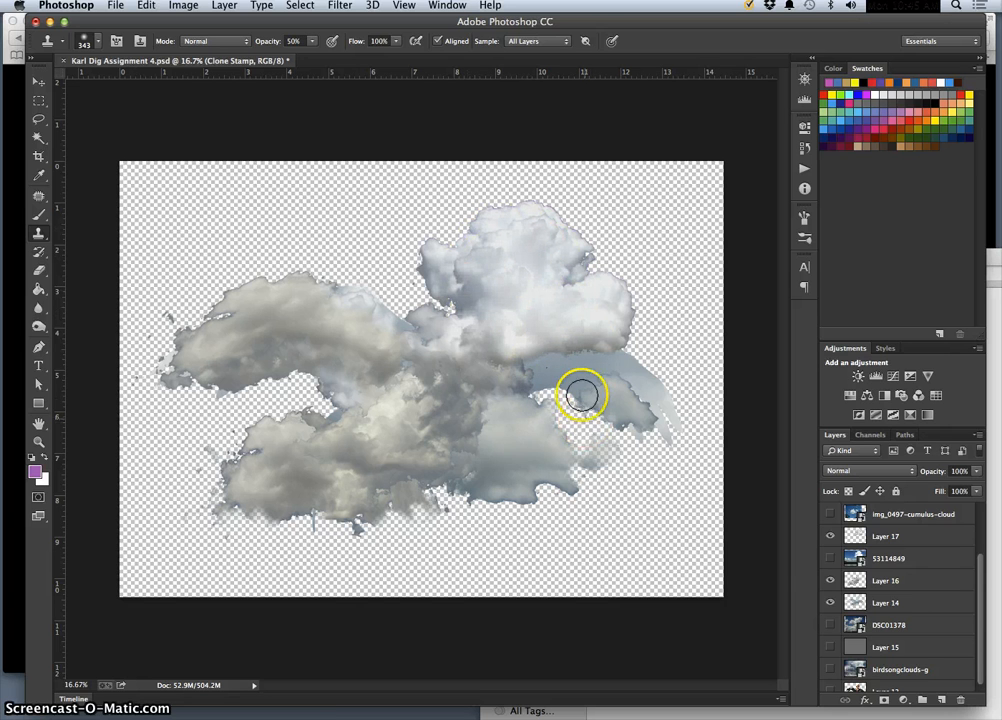
mouse_move(878, 581)
left_mouse_down()
mouse_move(886, 590)
mouse_move(884, 496)
mouse_move(874, 524)
left_mouse_up()
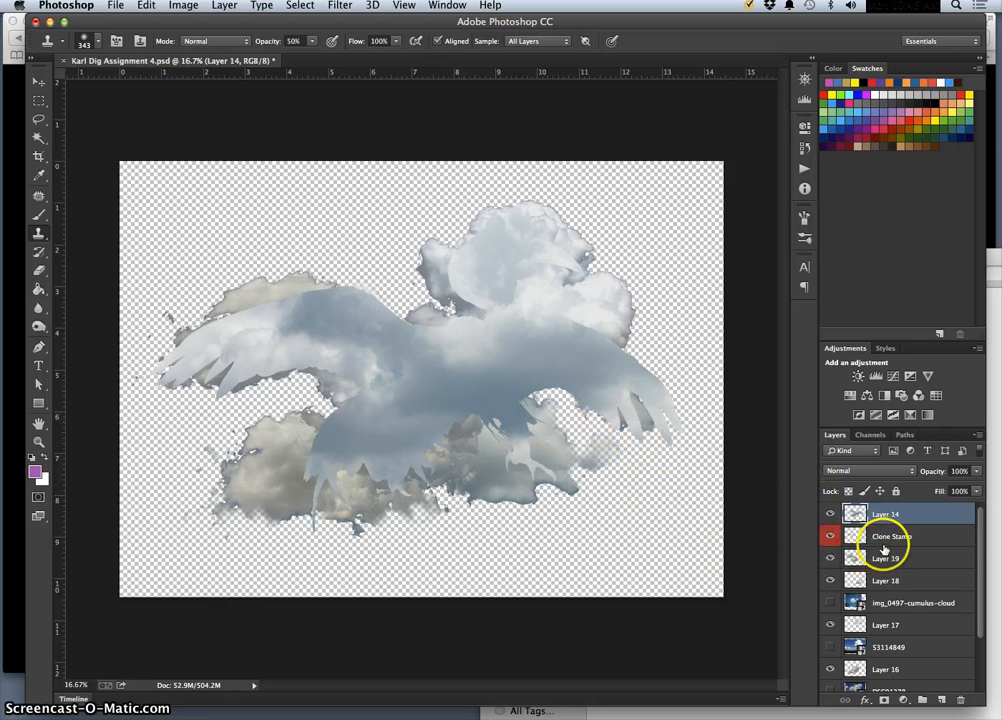
Step: Select the Clone Stamp layer and set the Clone Stamp tool to sample Current & Below
left_click(884, 541)
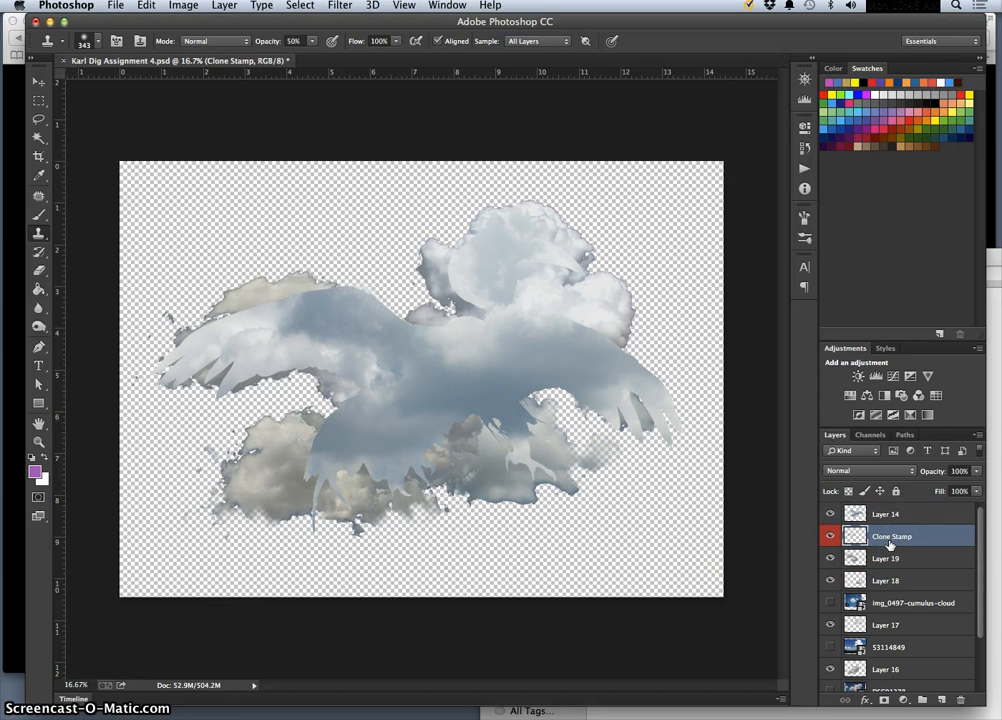
left_click(527, 44)
left_click(529, 38)
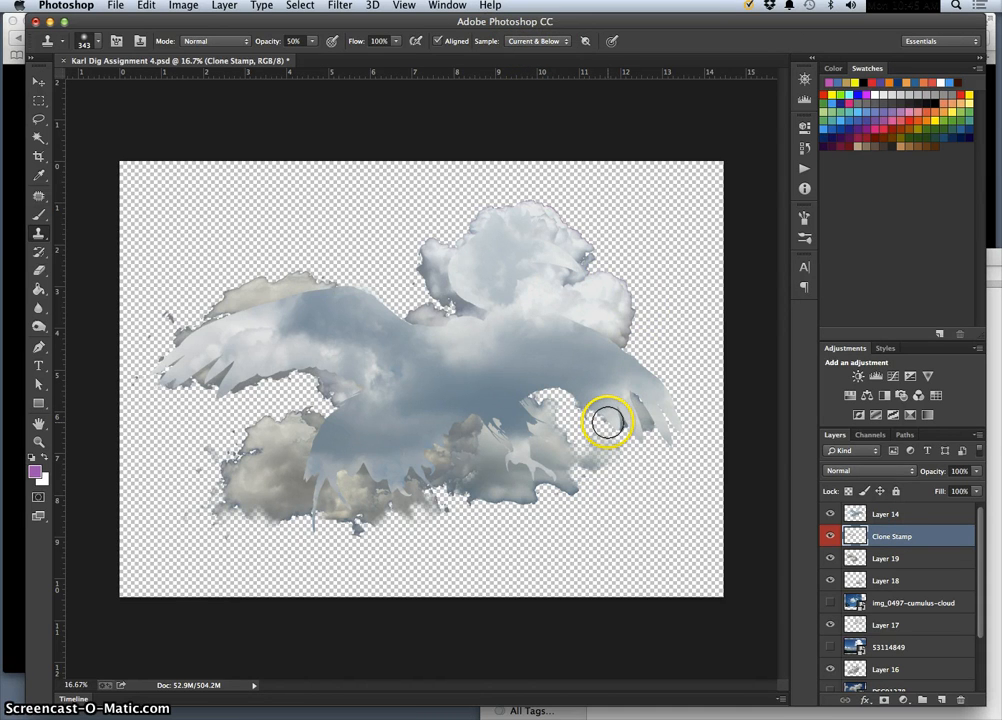
Step: Give the bird-shaped Layer 14 a green colour label
left_click(920, 515)
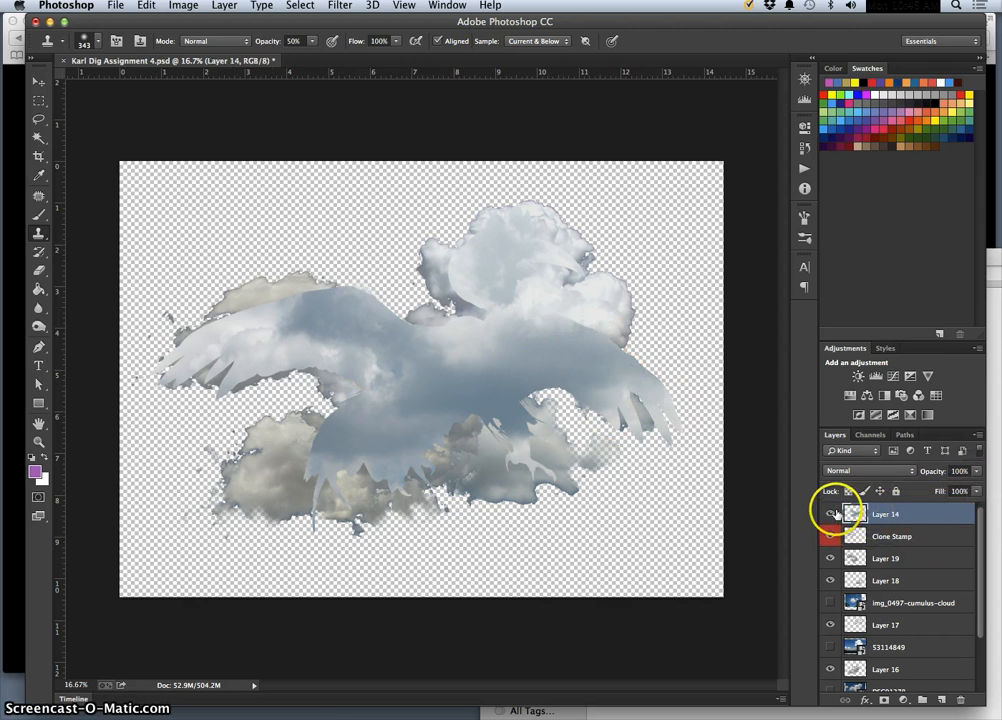
right_click(834, 512)
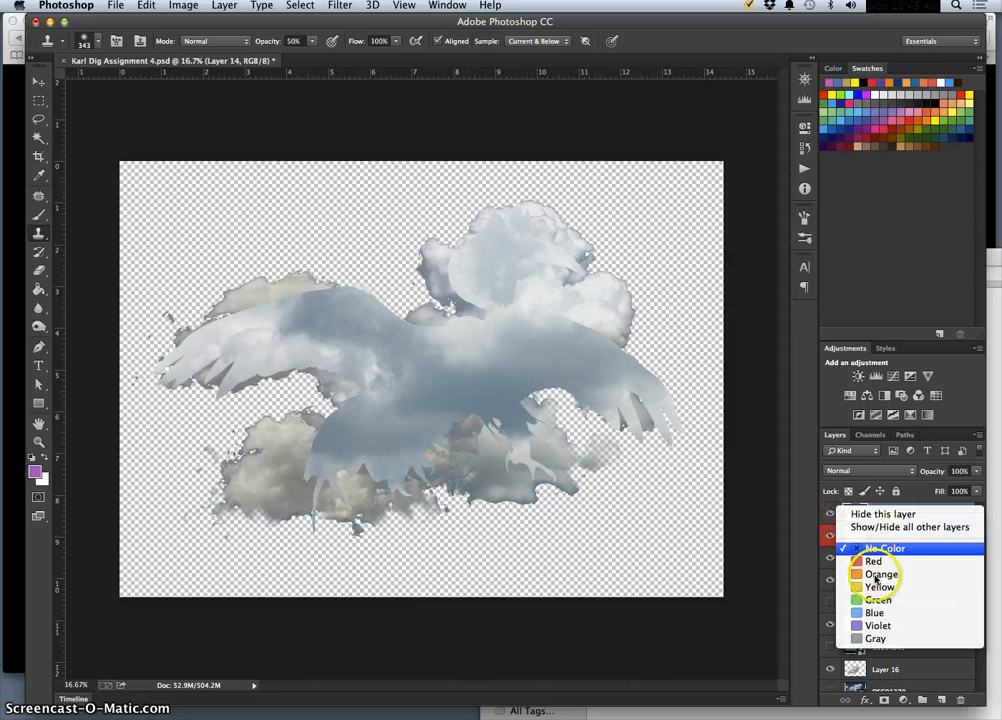
left_click(879, 598)
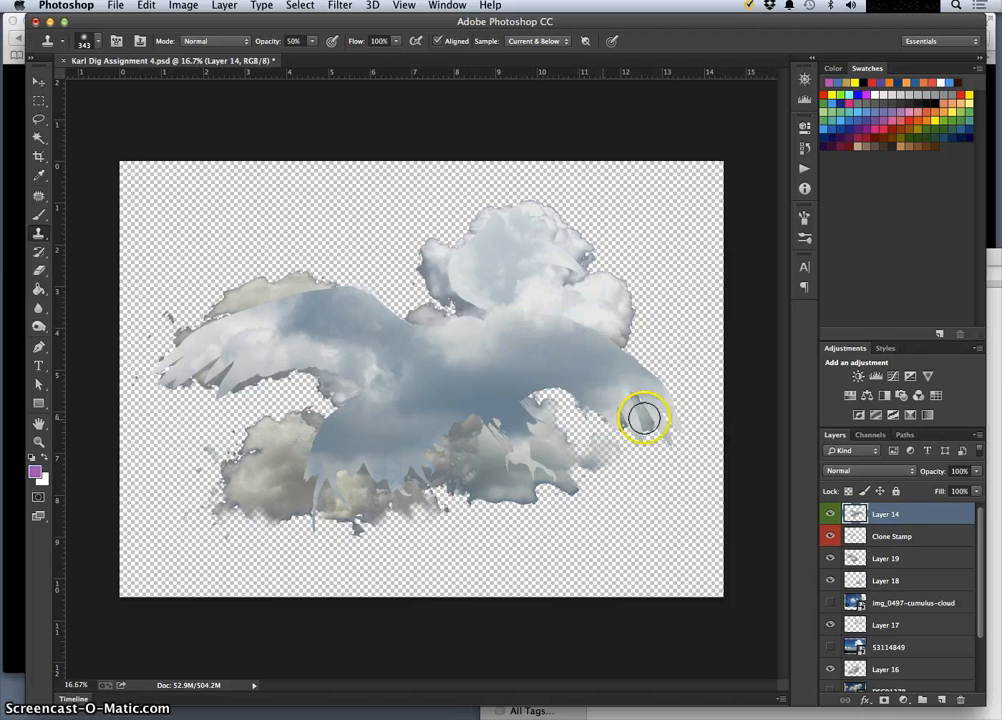
Step: Add a Stroke effect to Layer 14 with the layer opacity at 29%, and reselect the Clone Stamp layer
left_click(977, 471)
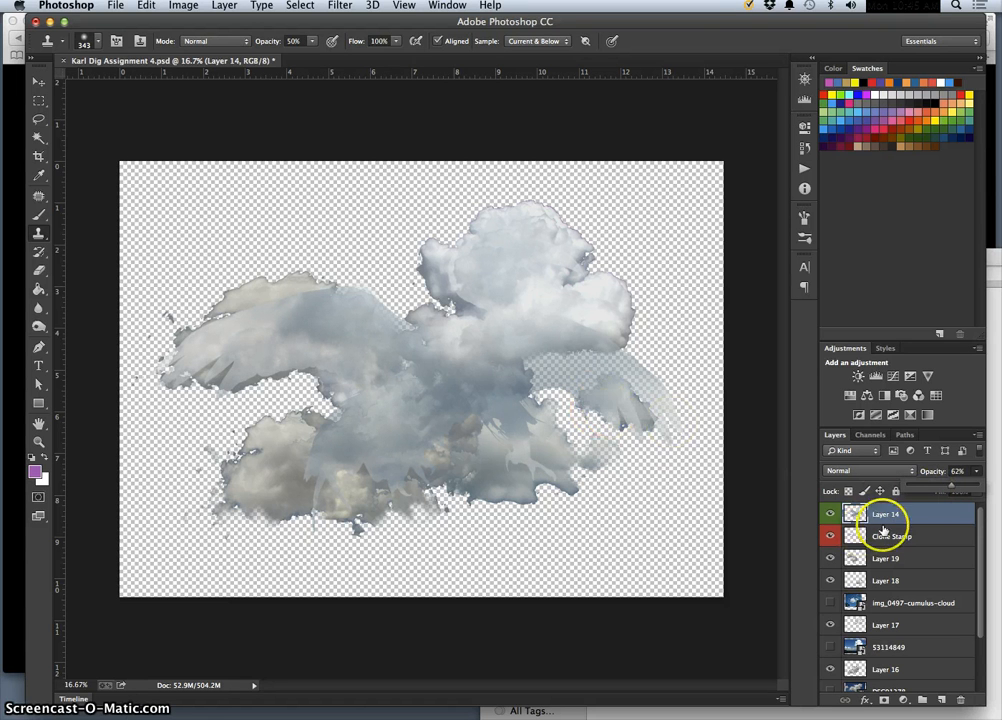
double_click(932, 516)
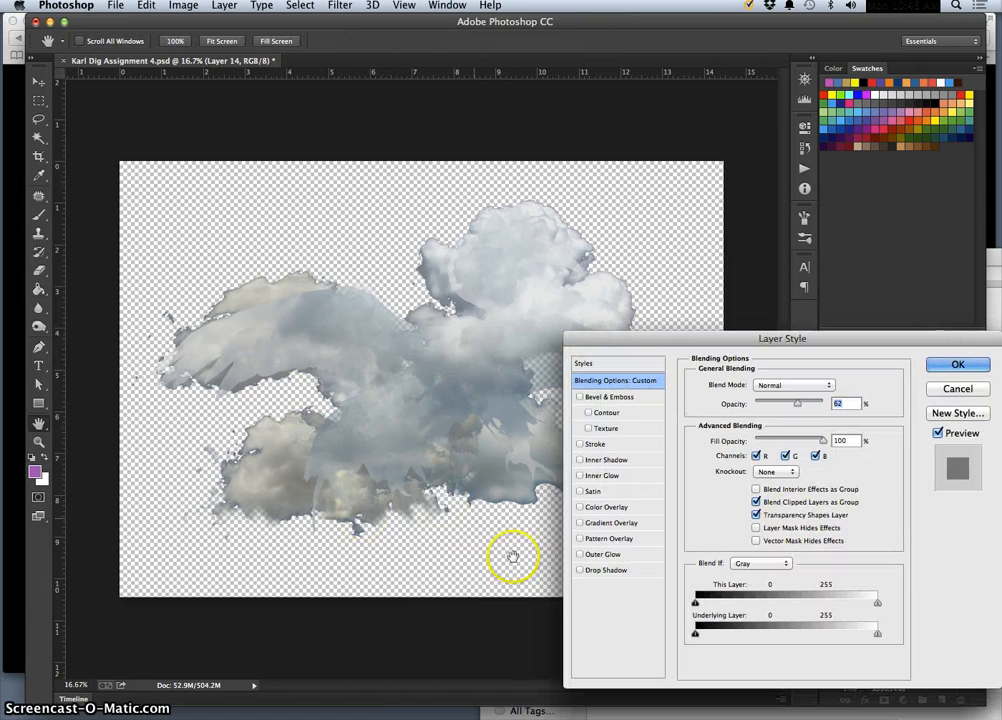
left_click(580, 443)
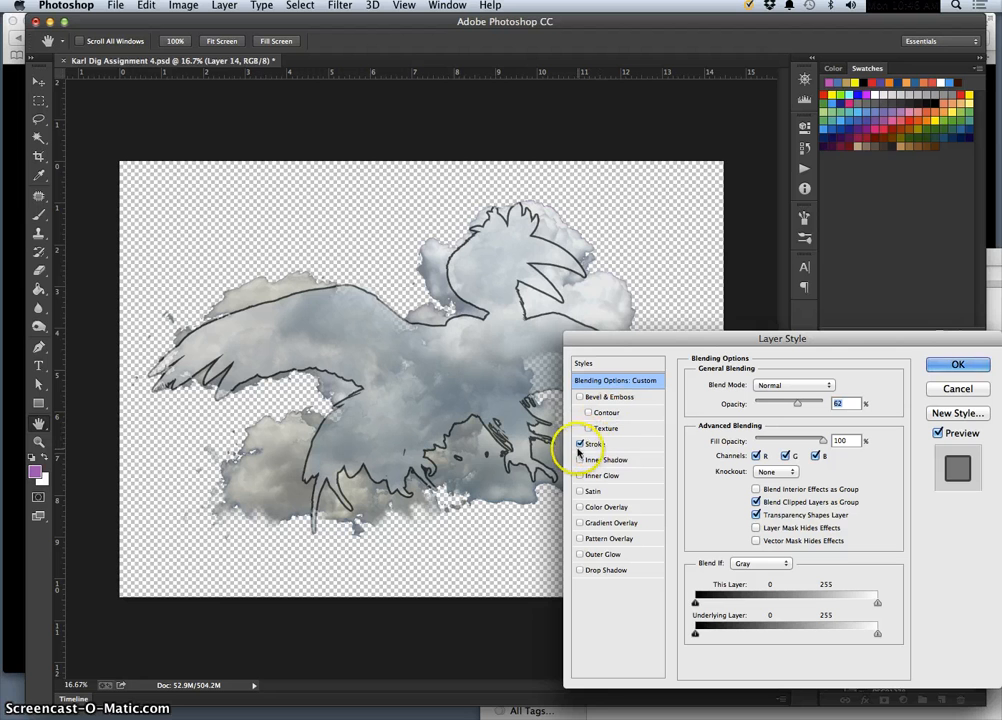
left_click(948, 366)
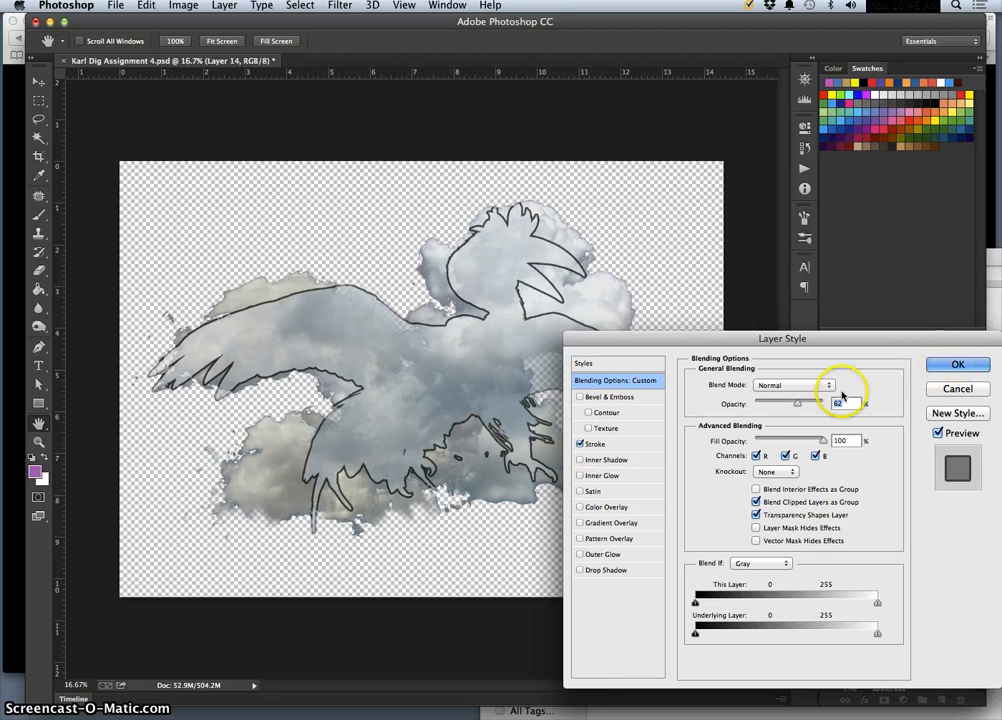
left_click_drag(797, 404, 775, 404)
left_click(963, 368)
key("s")
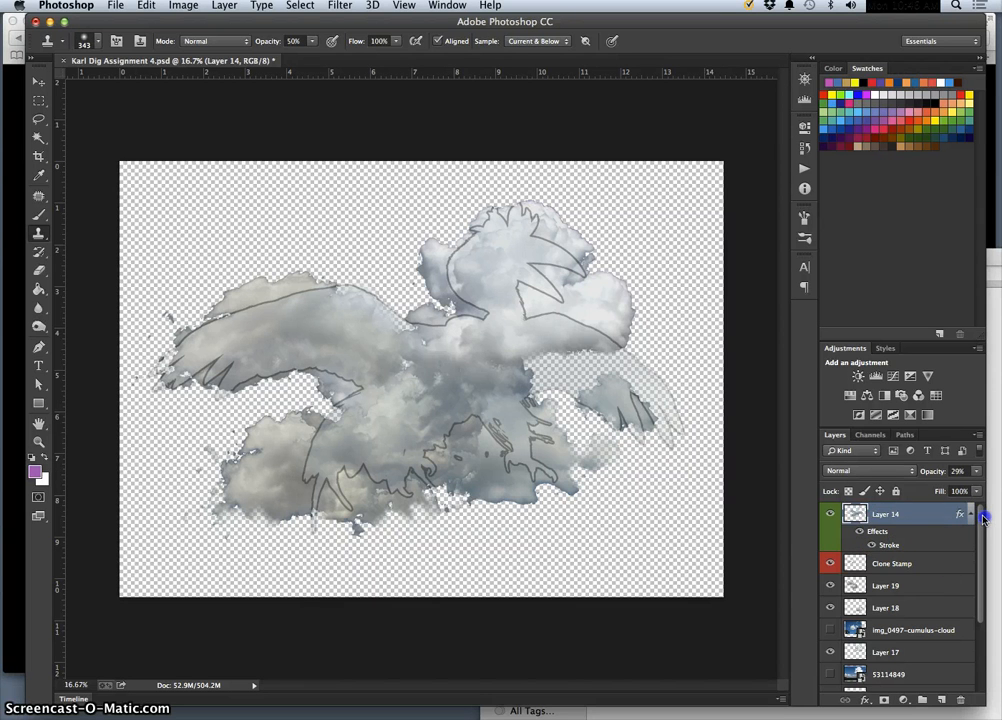
left_click(935, 568)
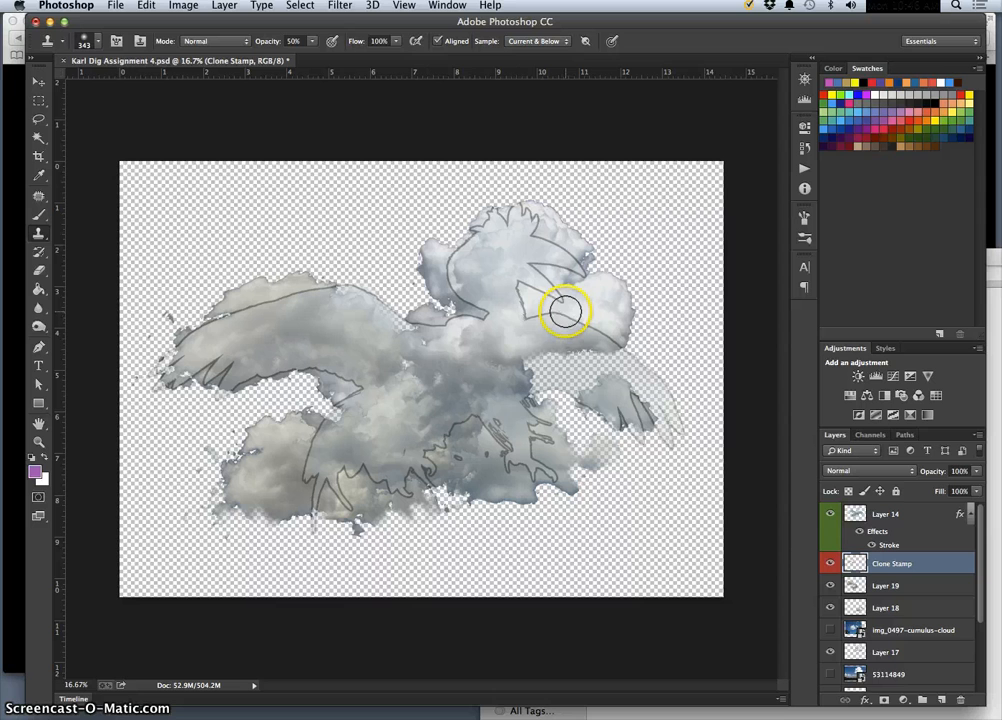
Step: Select the head cloud on Layer 17 and warp it inward to fit the outlined bird's head, neck and adjoining wing
left_click(38, 82)
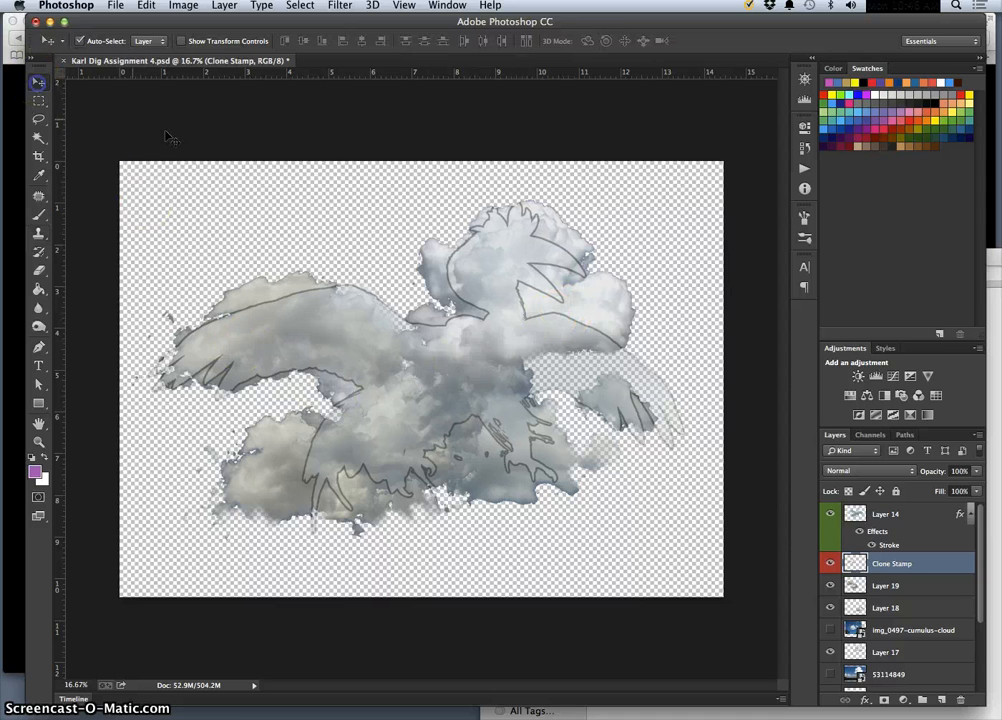
left_click(567, 237)
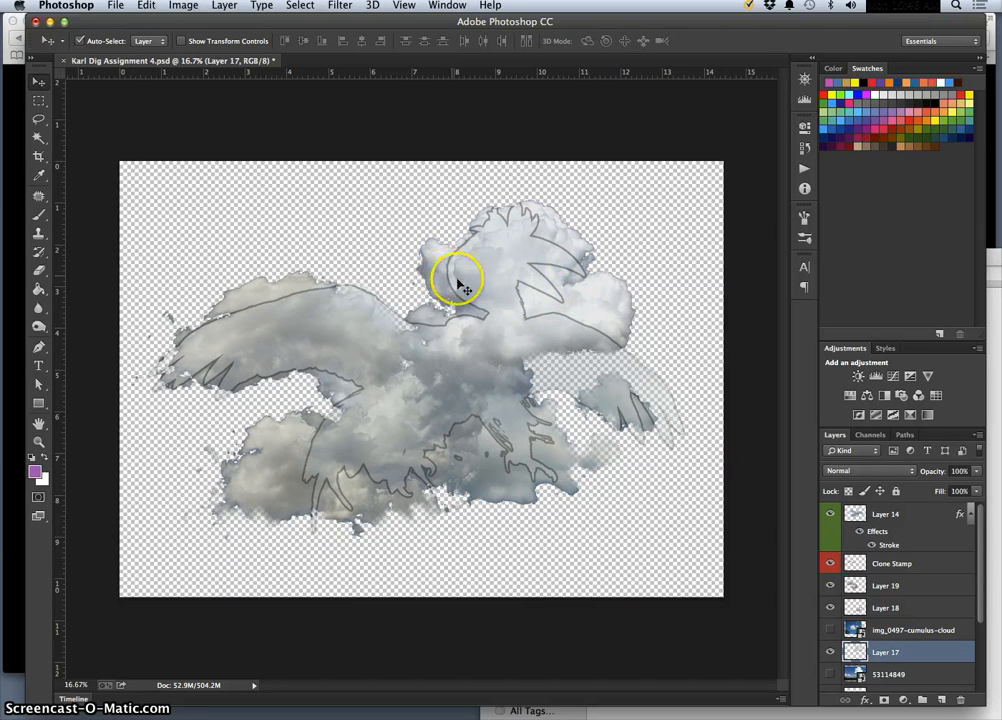
key("super+t")
right_click(620, 330)
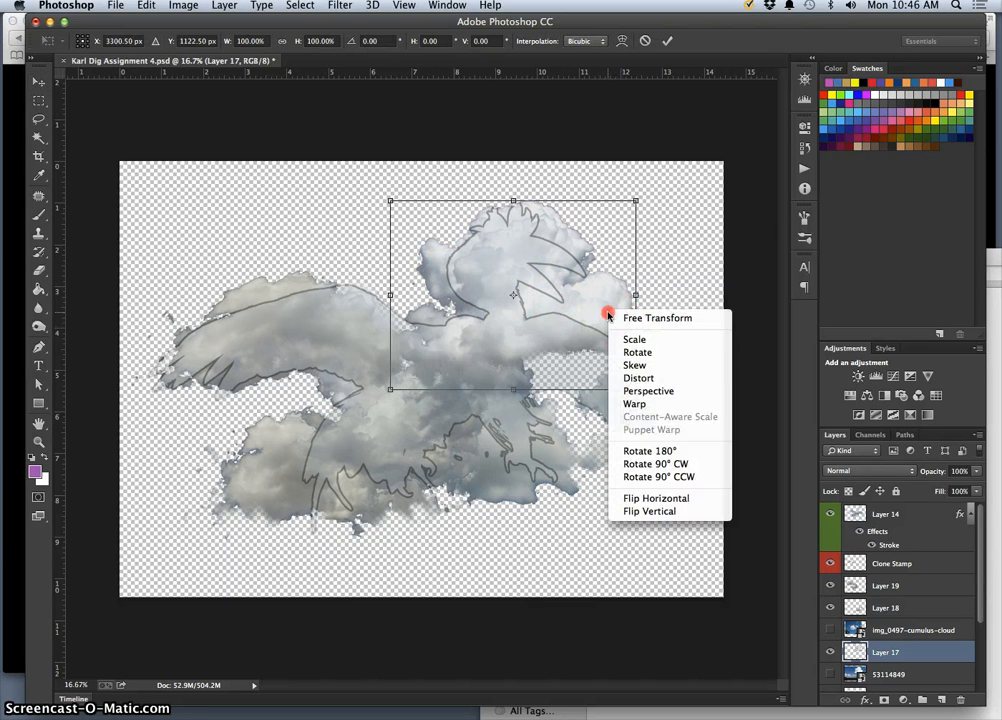
left_click(632, 406)
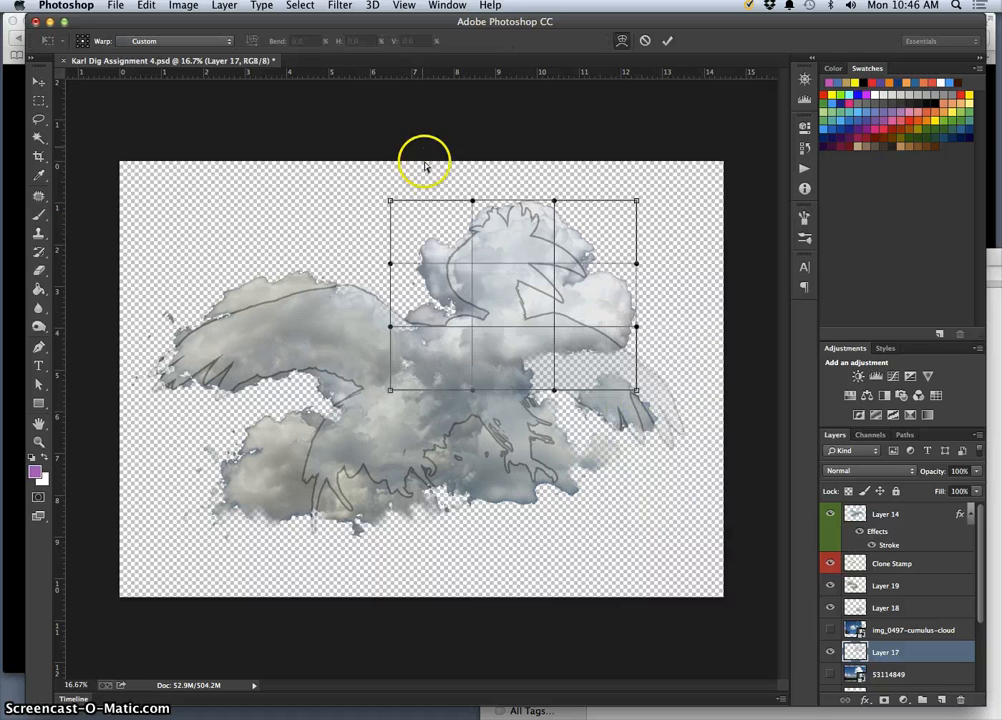
left_click_drag(604, 291, 600, 308)
left_click_drag(540, 214, 537, 213)
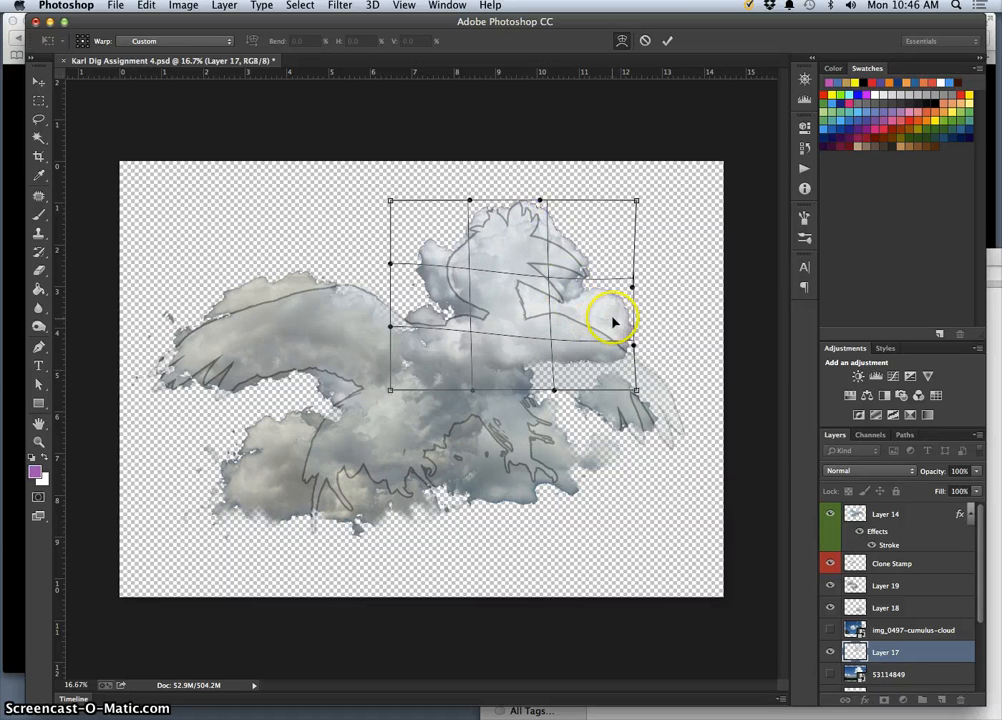
left_click_drag(444, 296, 463, 312)
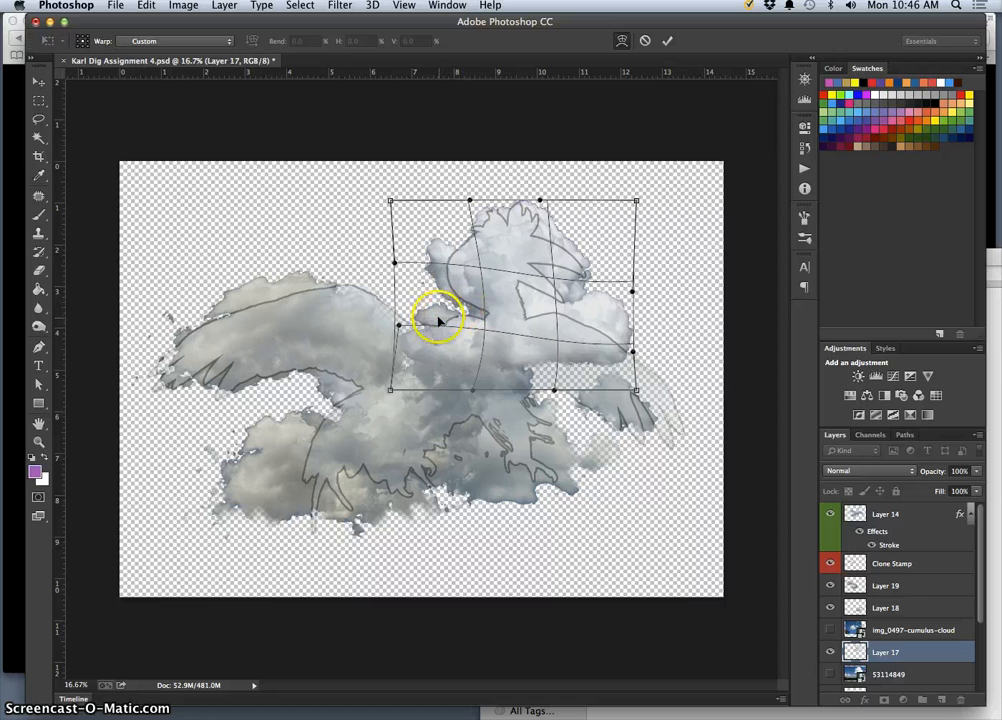
left_click_drag(441, 318, 443, 318)
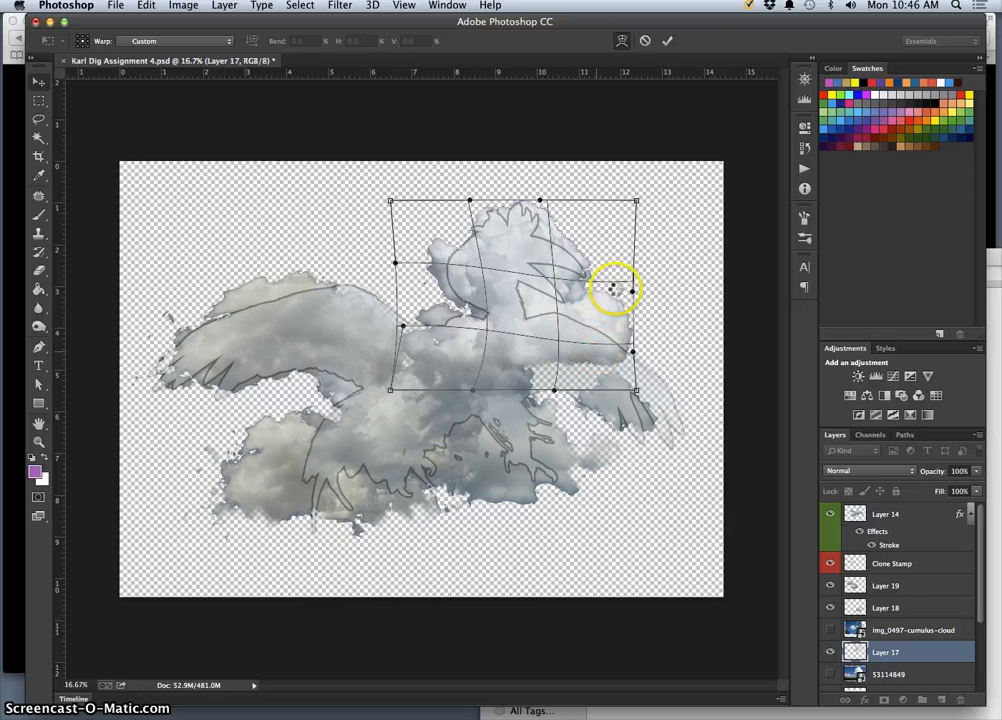
key("Return")
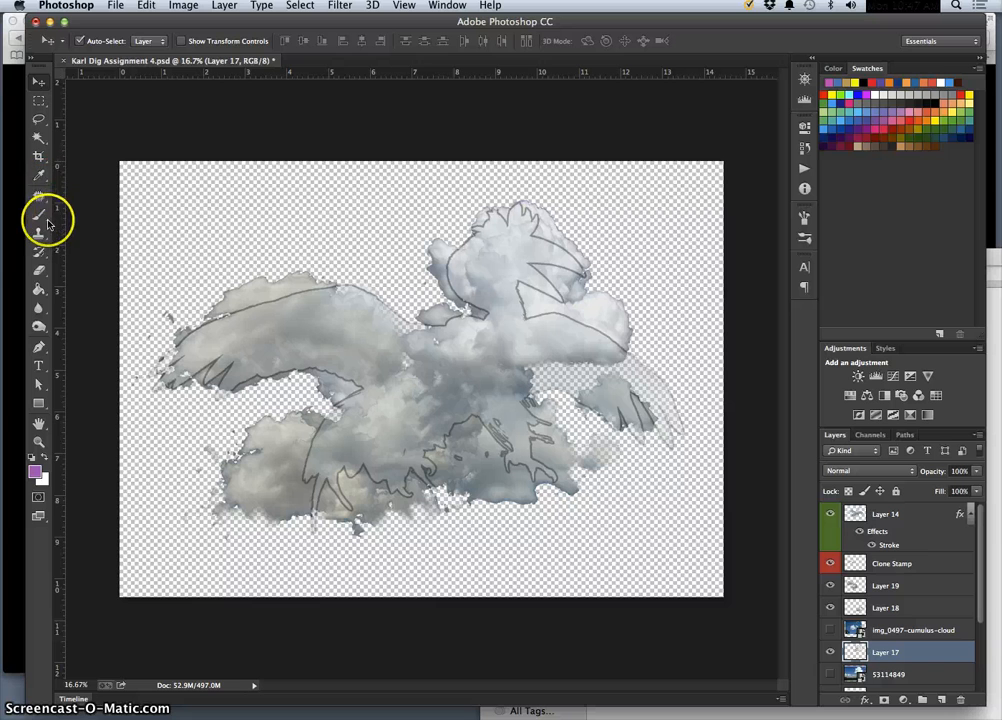
Step: Show the grey Layer 15 as a backdrop and erase Layer 17's cloud between the beak and the wing below it
left_click(39, 271)
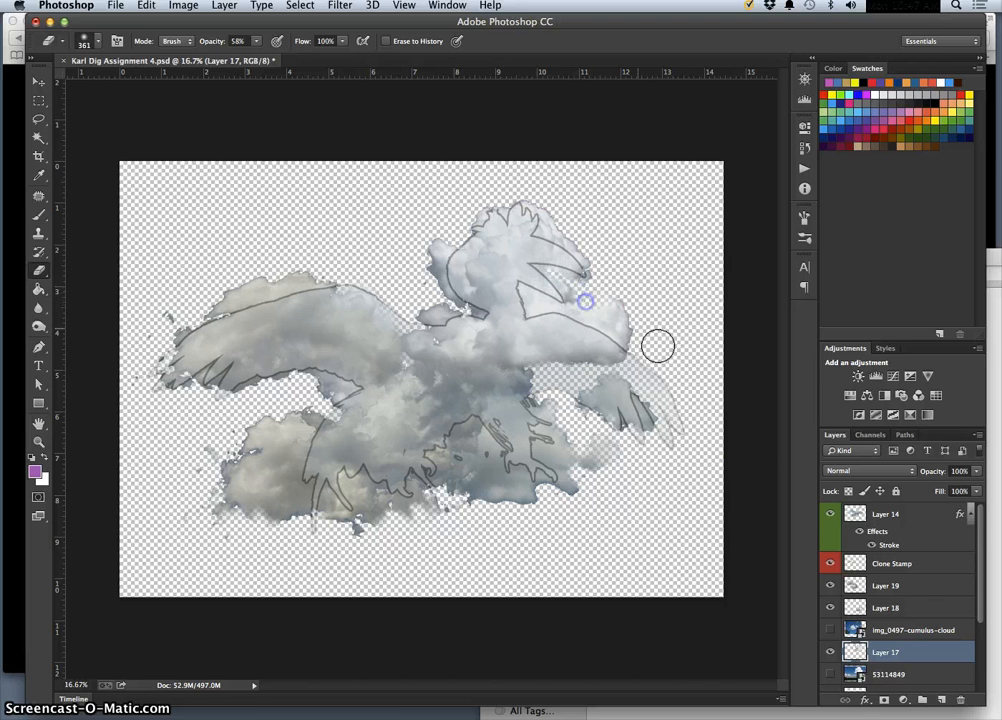
left_click_drag(979, 582, 962, 686)
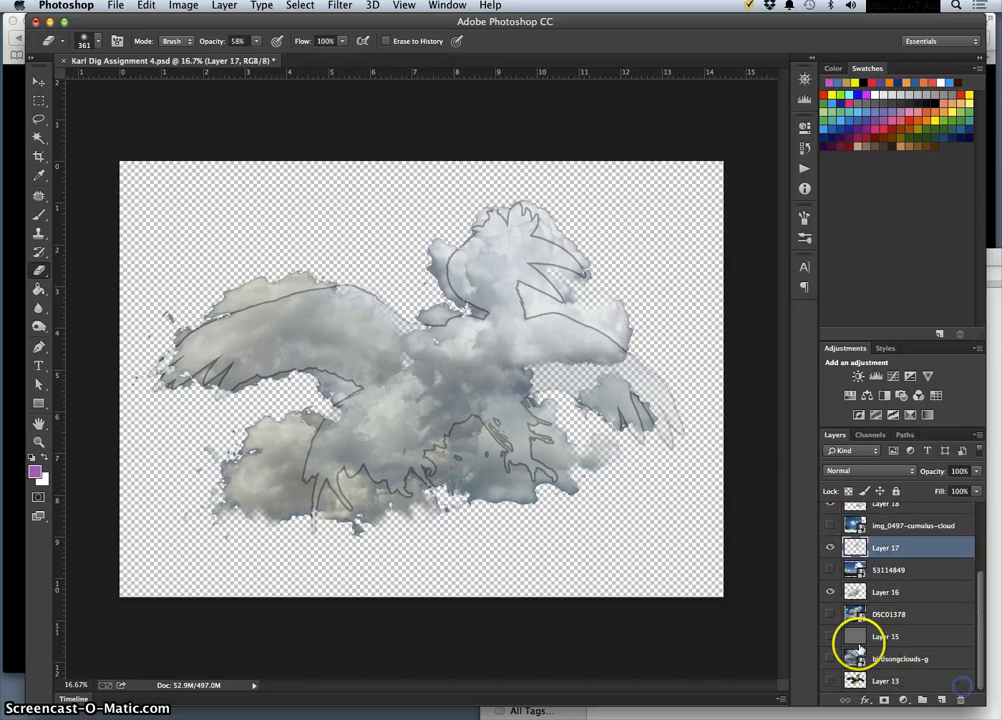
left_click(830, 636)
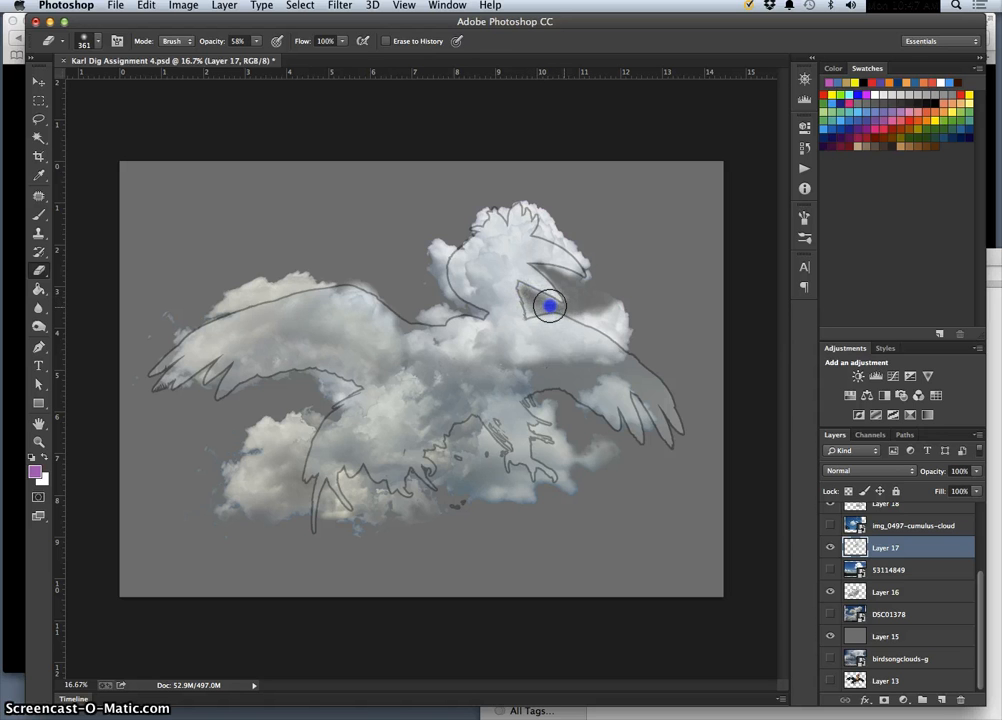
left_click_drag(591, 294, 620, 288)
Step: Toggle the outlined bird shape on Layer 14 off and on to compare the clouds with and without it
left_click_drag(975, 583, 978, 480)
left_click(830, 515)
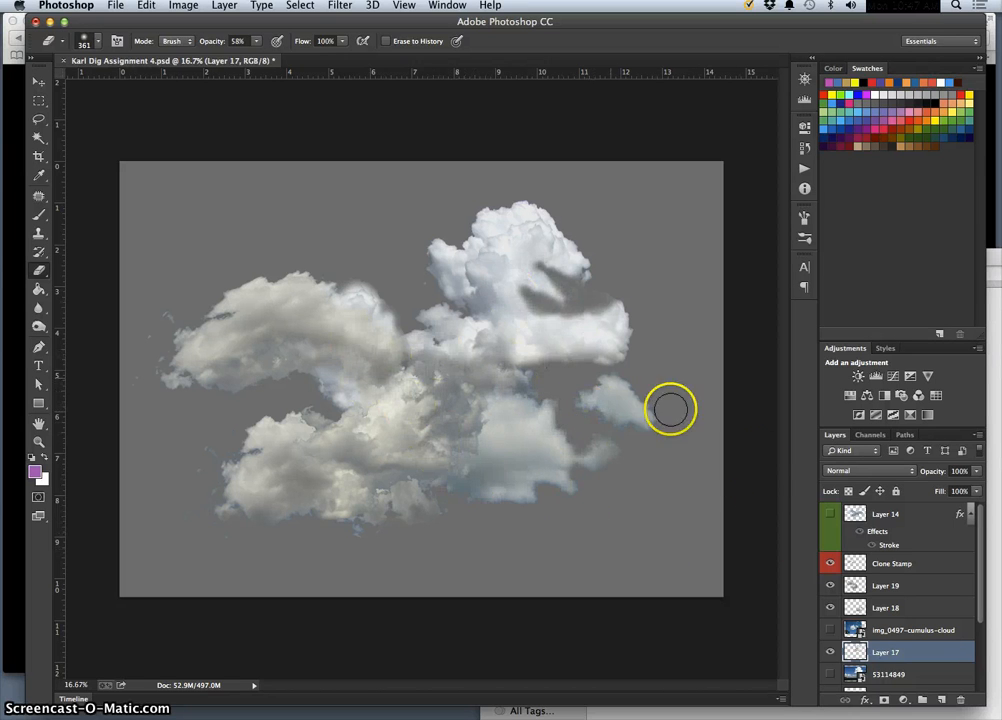
left_click(830, 515)
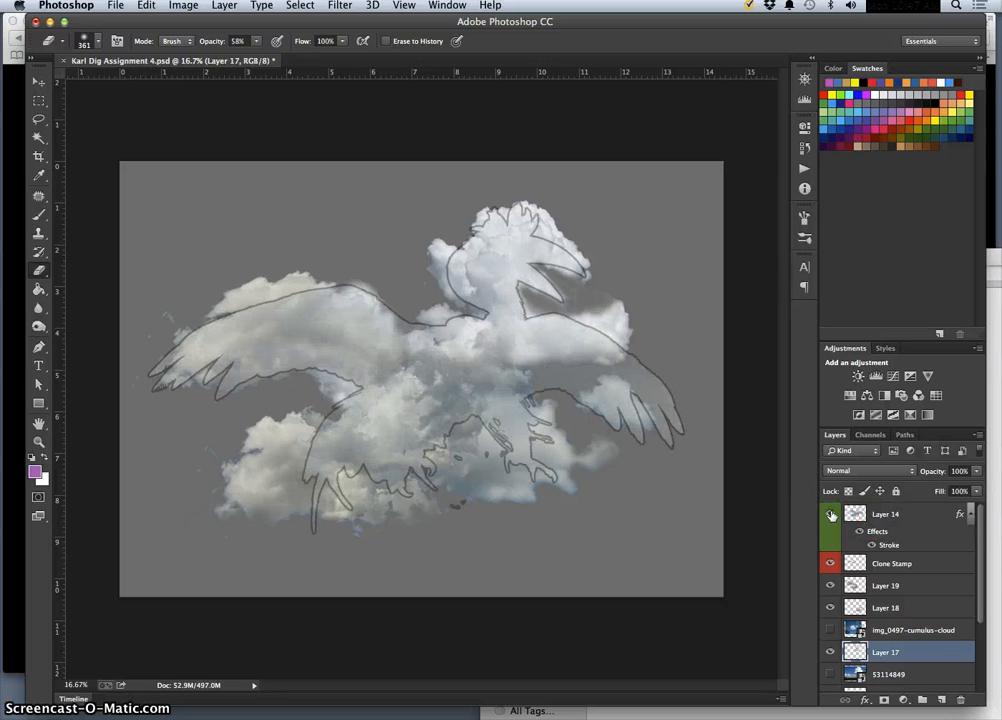
left_click(830, 515)
left_click(830, 515)
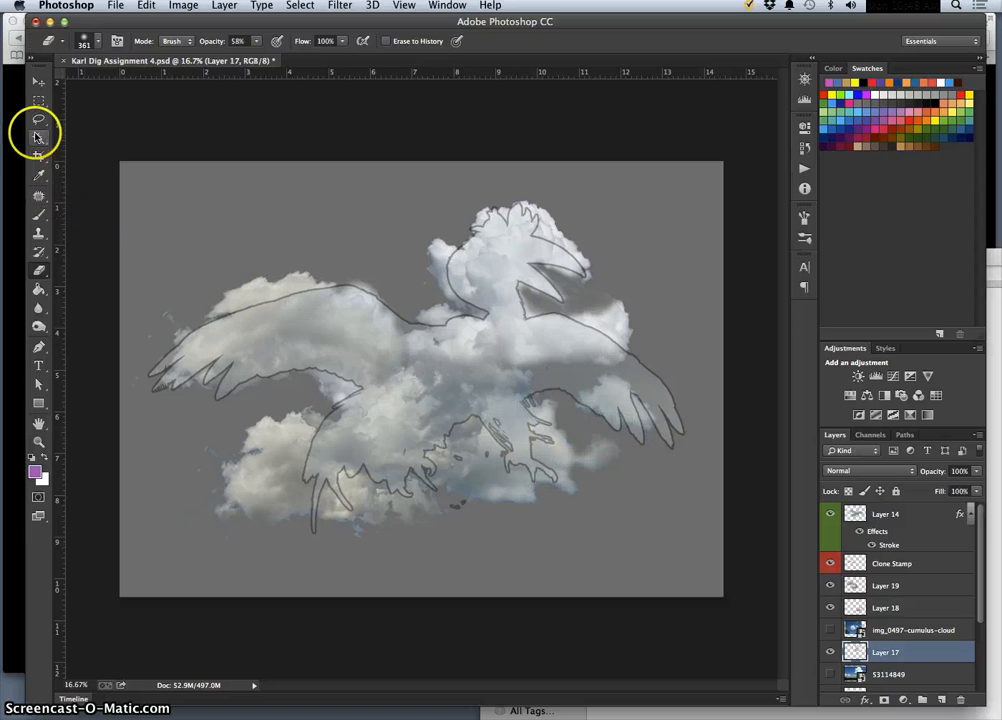
Step: Select the lower body cloud on Layer 18 and erase its excess around the bird's legs and below the wing
left_click(38, 81)
left_click(505, 480)
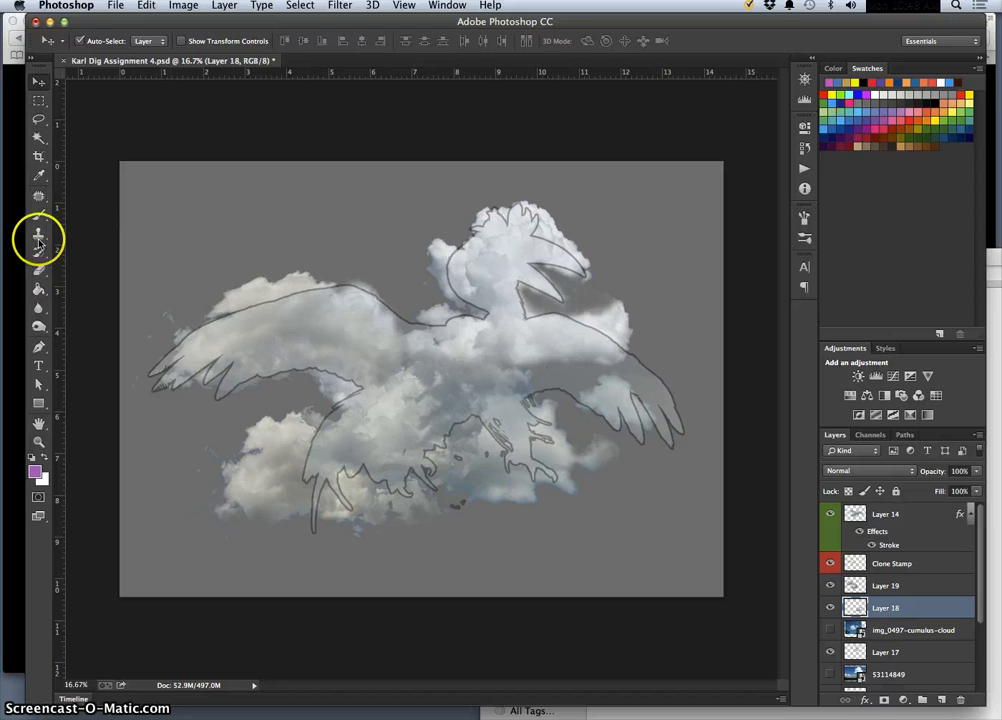
key("e")
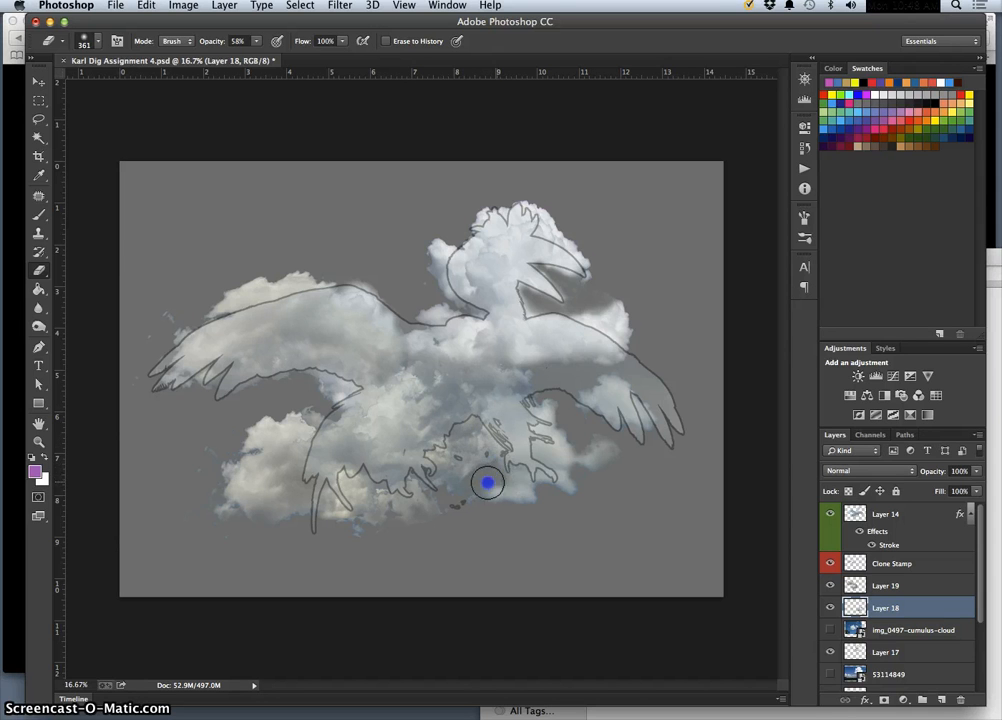
mouse_move(480, 490)
left_mouse_down()
mouse_move(548, 503)
mouse_move(577, 463)
mouse_move(576, 440)
left_mouse_up()
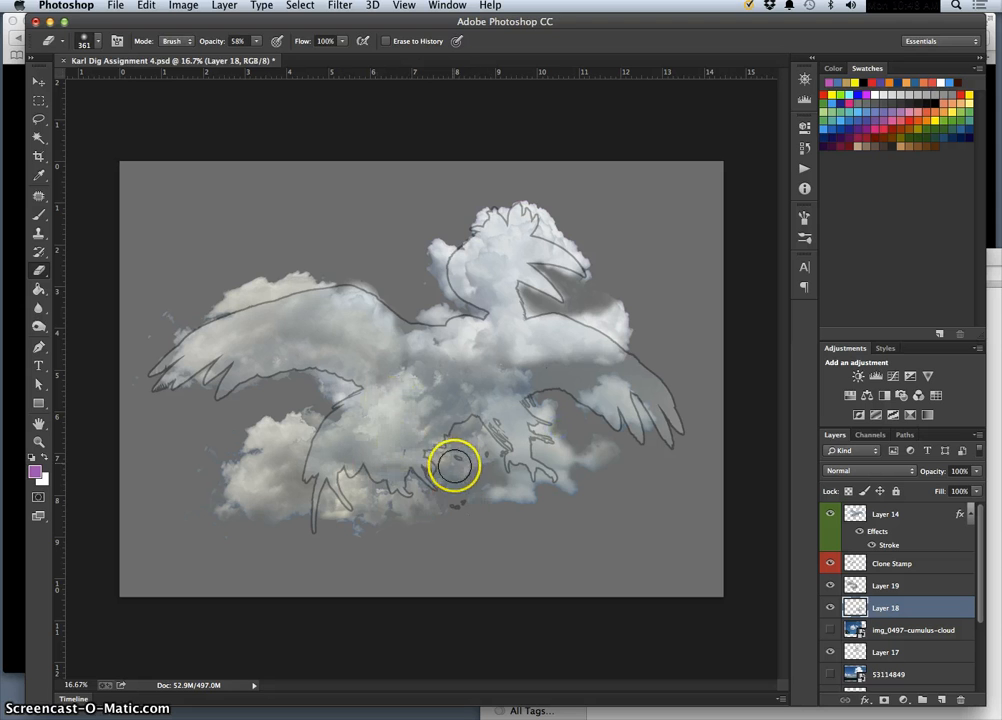
Step: Warp the Layer 18 cloud inward and upward to fit the outlined bird's legs and lower body
key("super+t")
right_click(552, 462)
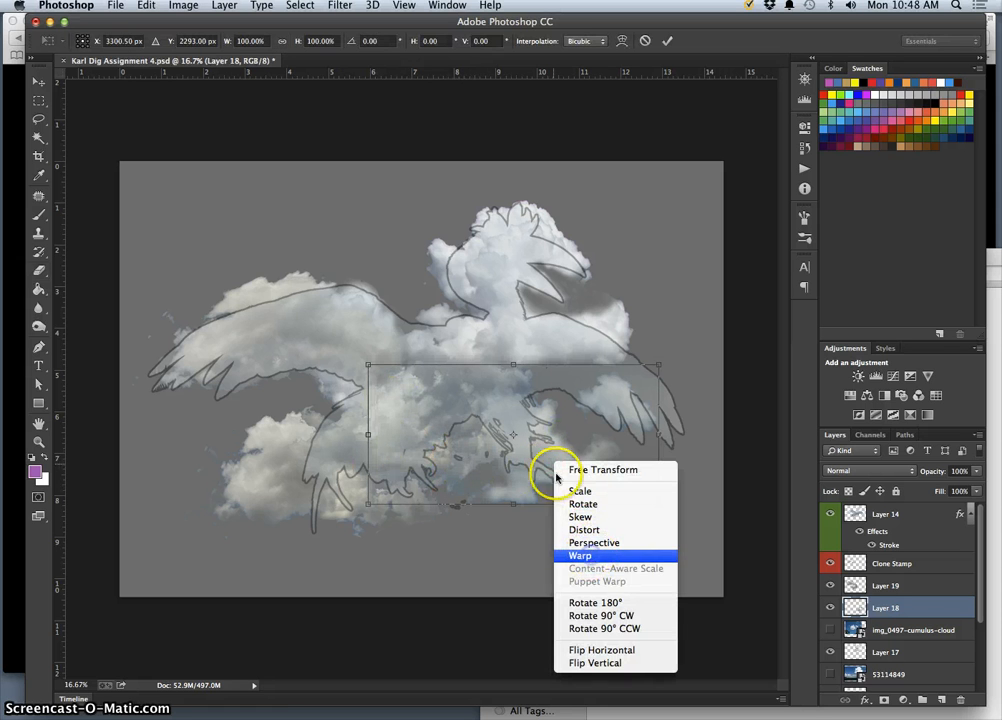
left_click(578, 555)
mouse_move(537, 459)
left_mouse_down()
mouse_move(513, 451)
mouse_move(552, 465)
mouse_move(535, 462)
left_mouse_up()
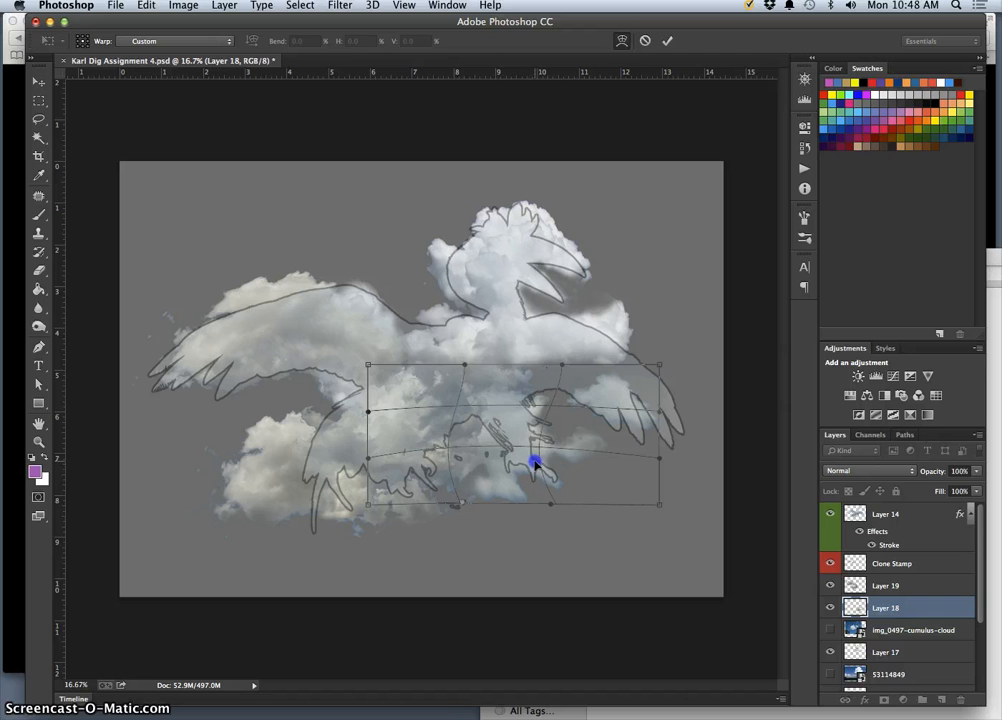
left_click_drag(541, 405, 538, 399)
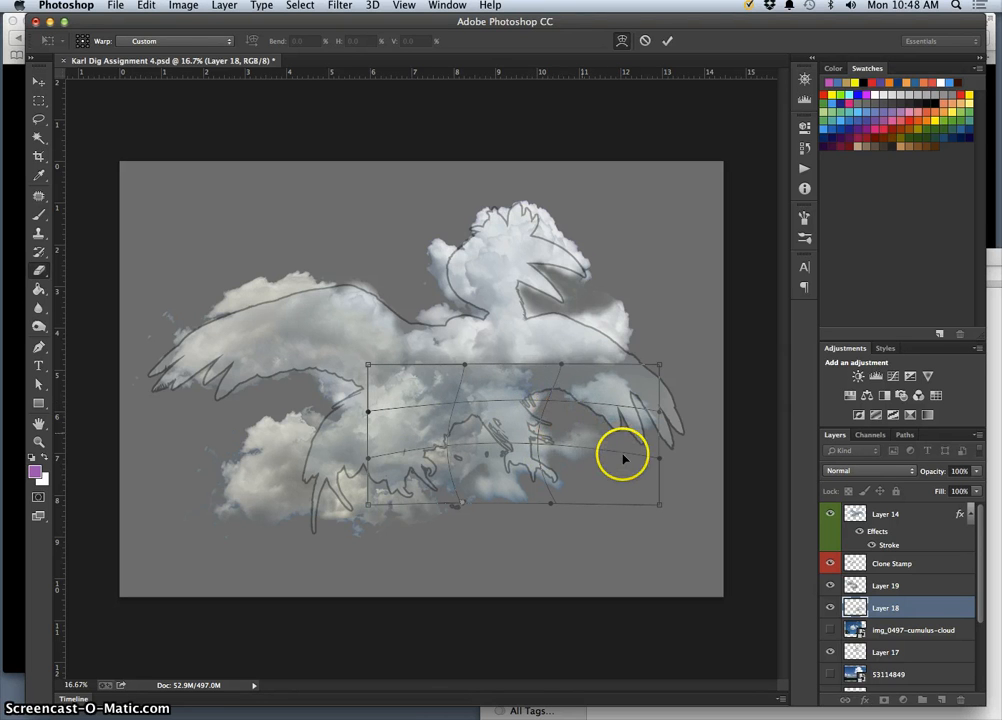
key("Return")
Step: Erase the leftover Layer 18 cloud beneath the bird's legs and belly
key("e")
left_click_drag(454, 492, 481, 492)
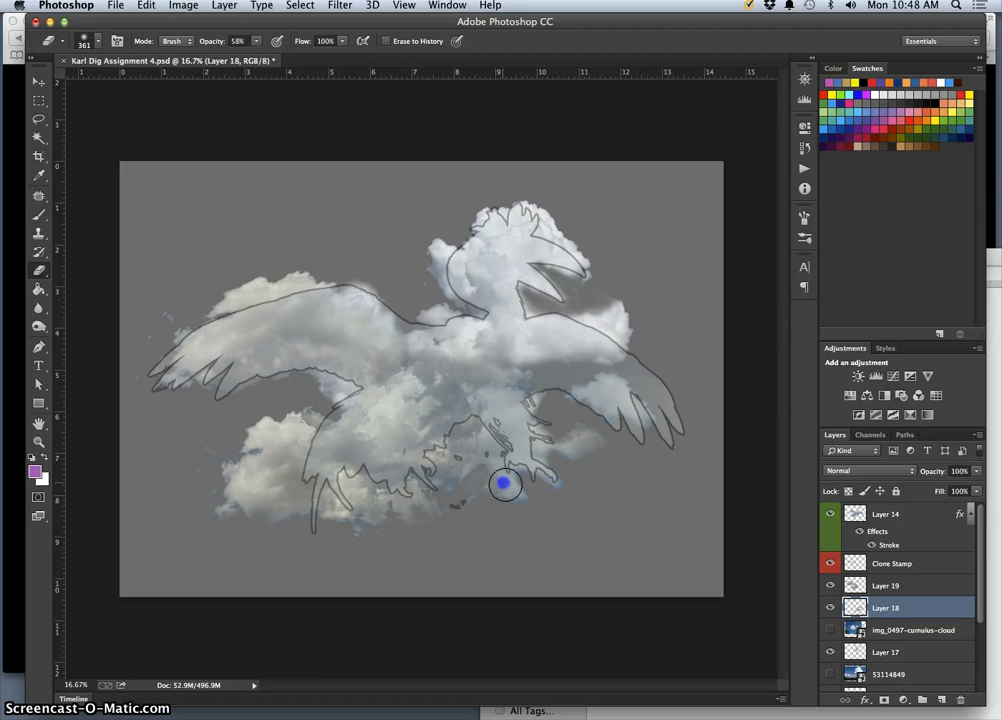
mouse_move(513, 493)
left_mouse_down()
mouse_move(470, 503)
mouse_move(475, 475)
mouse_move(466, 463)
mouse_move(452, 467)
left_mouse_up()
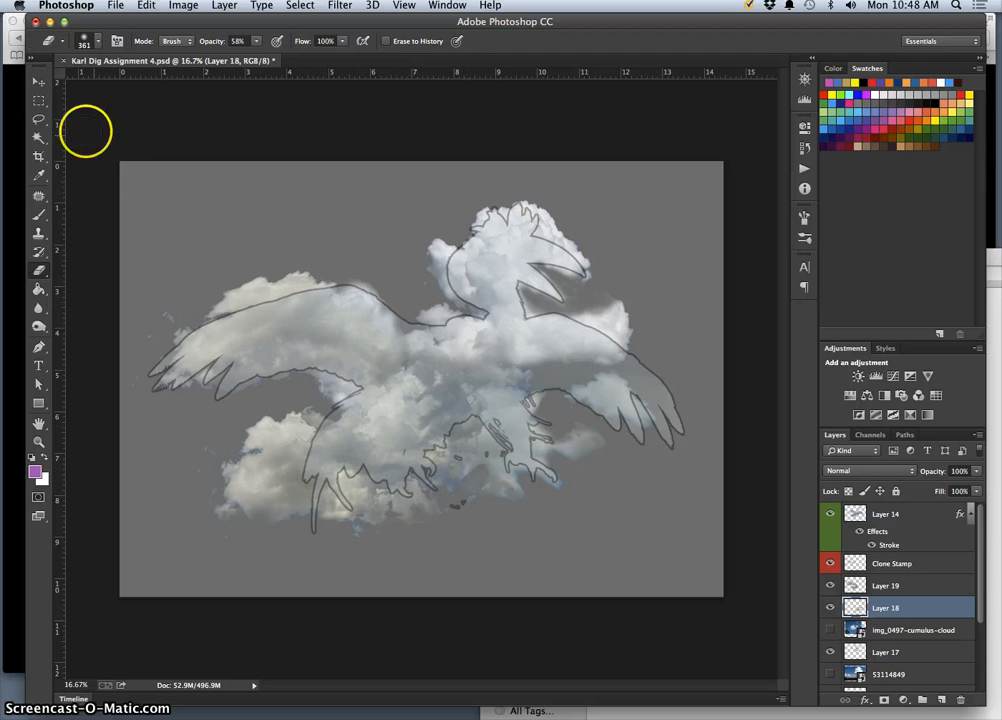
Step: Select the tail cloud on Layer 16 and erase its excess in the gap between the outspread wing and the tail
left_click(39, 81)
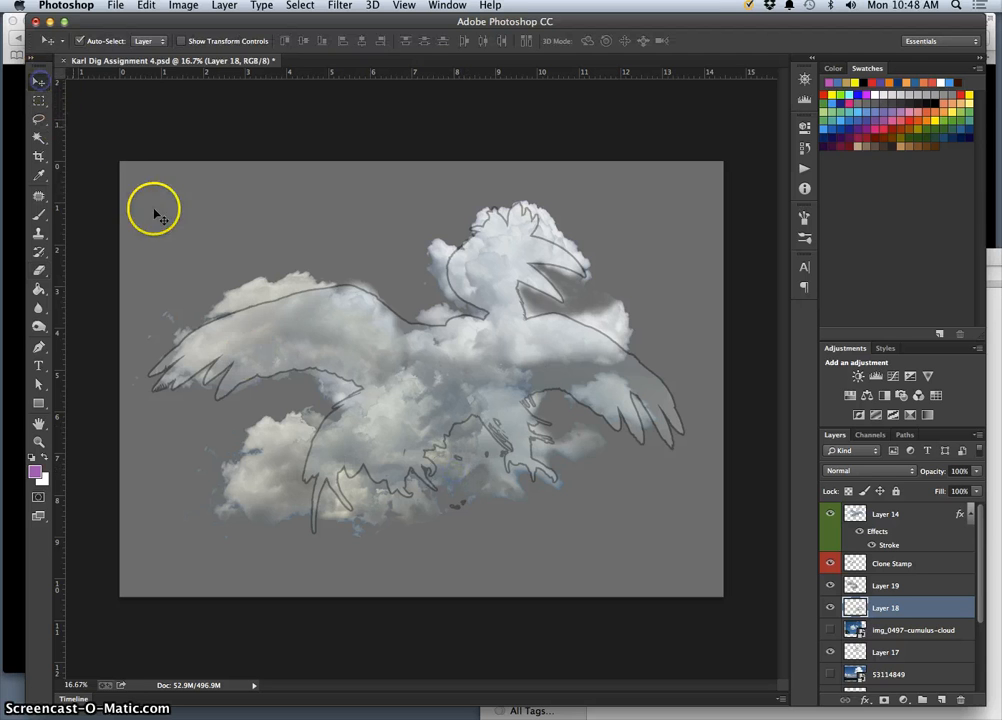
left_click(417, 393)
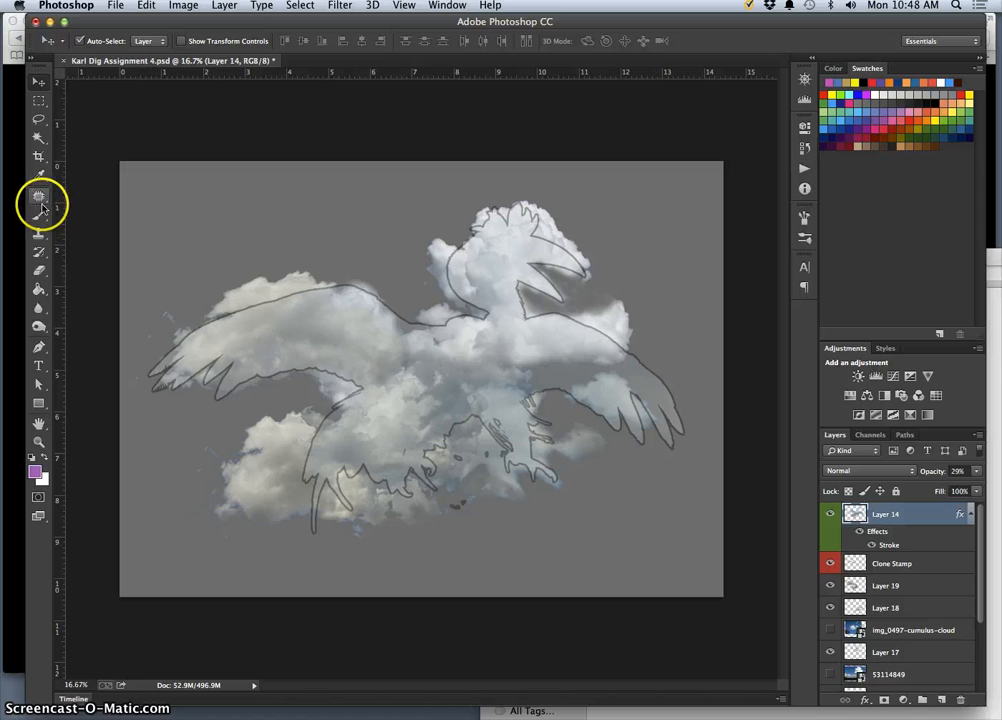
left_click(278, 440)
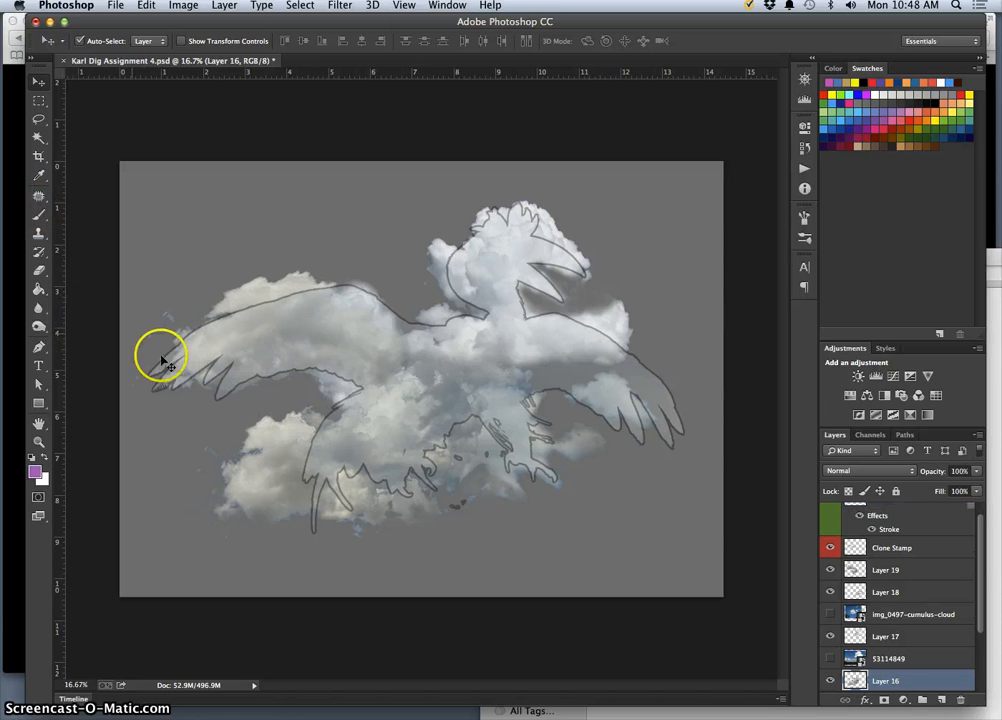
left_click(38, 138)
left_click(38, 270)
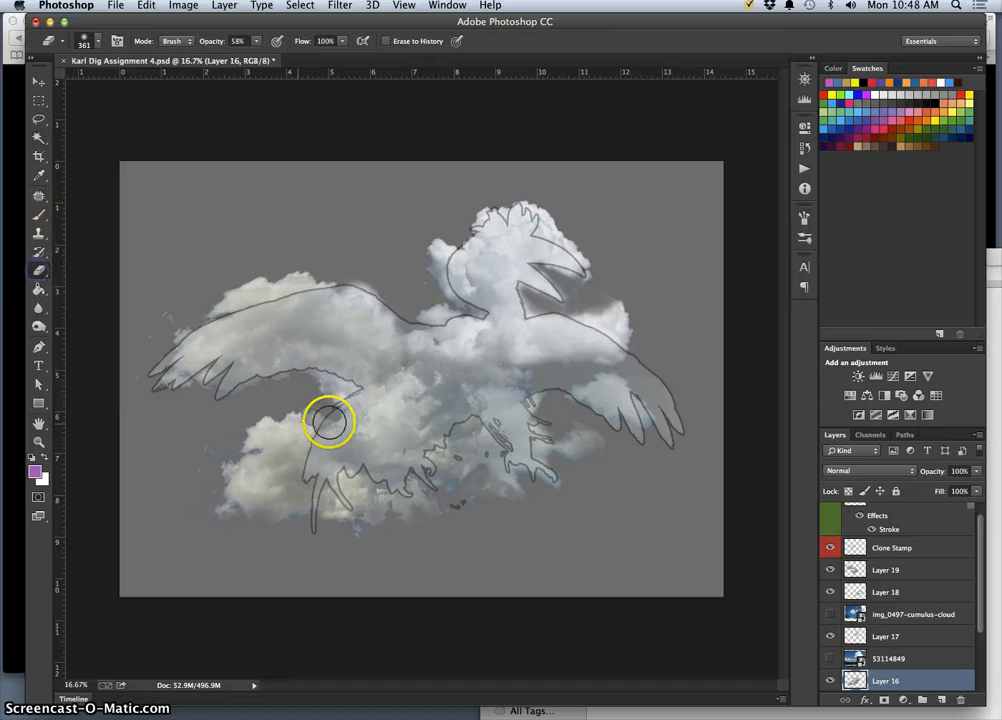
left_click(337, 397)
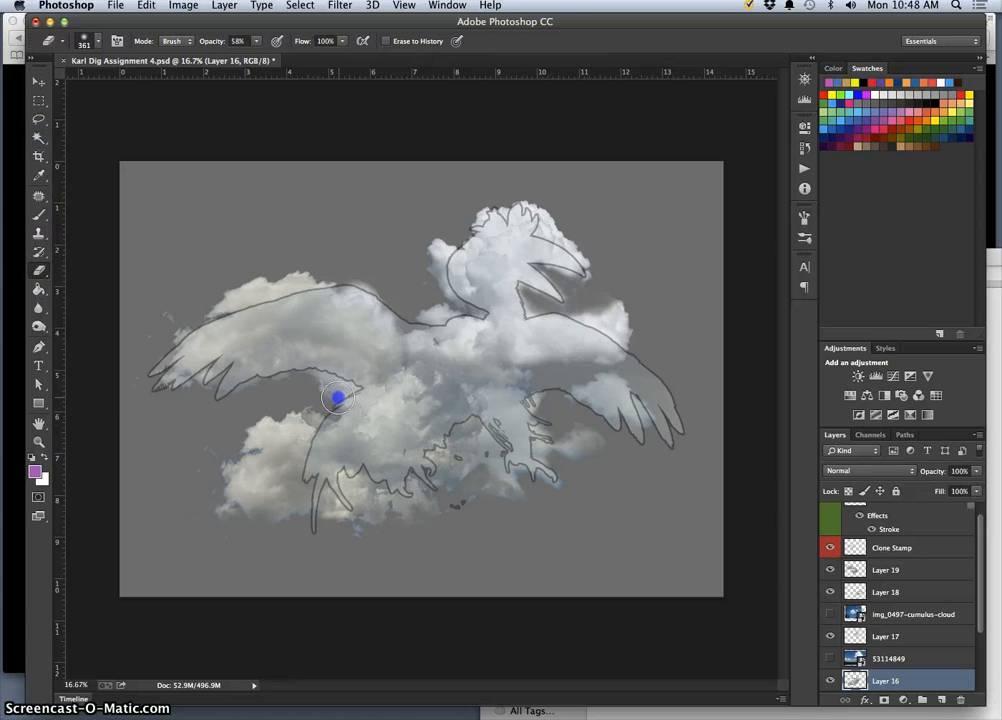
mouse_move(339, 397)
left_mouse_down()
mouse_move(329, 400)
mouse_move(350, 388)
left_mouse_up()
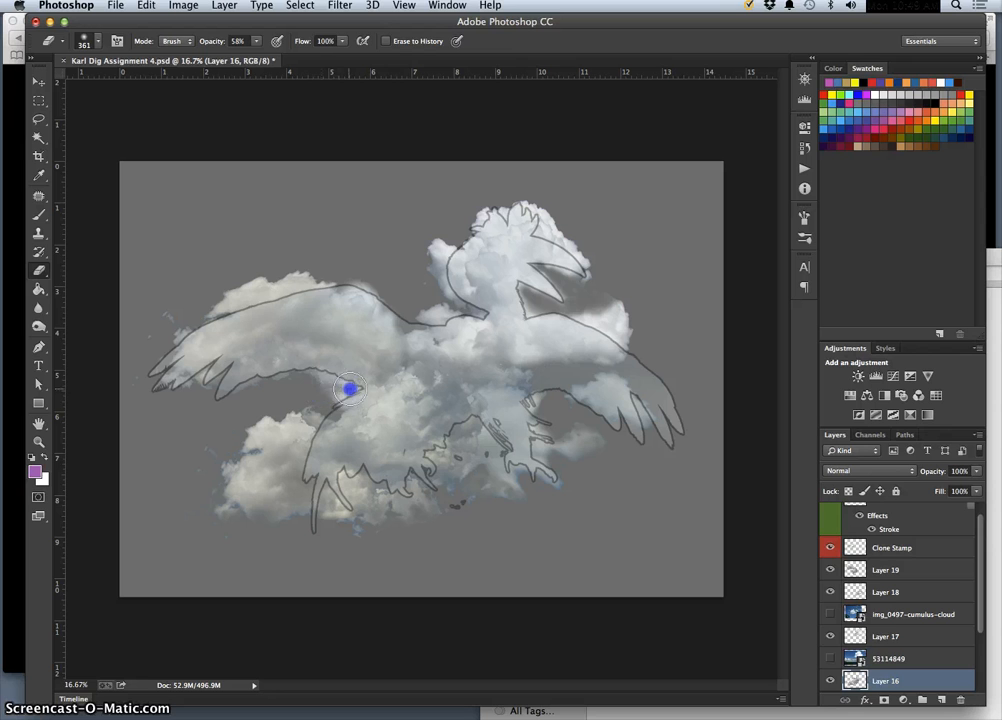
Step: Erase the Layer 16 cloud between the legs and tail and along the underside of the tail feathers
left_click(445, 470)
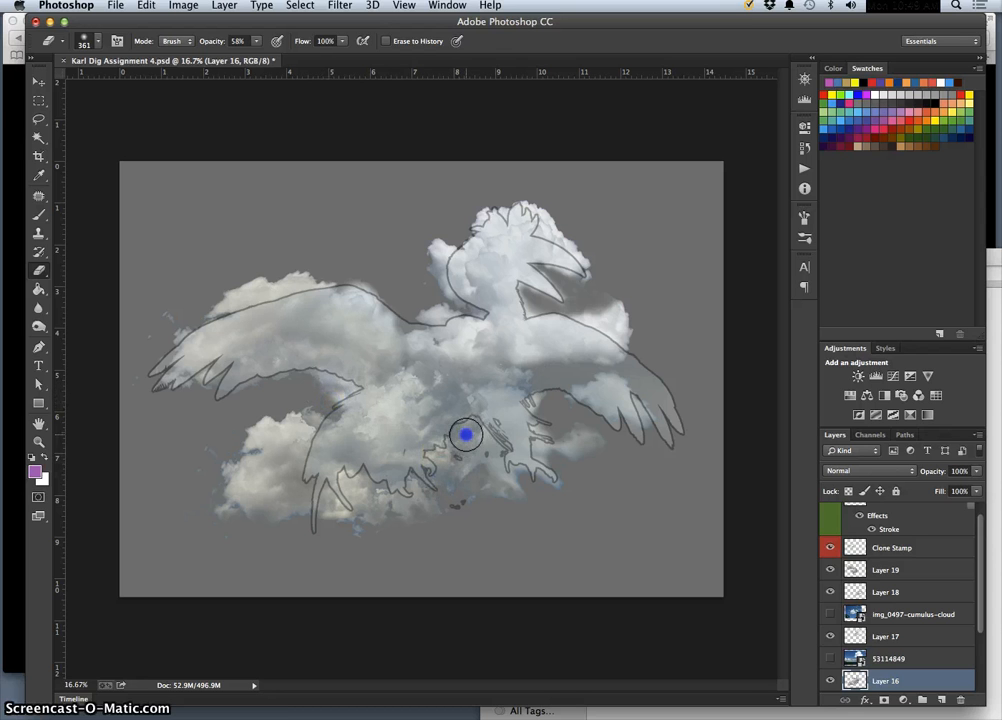
left_click_drag(459, 448, 464, 443)
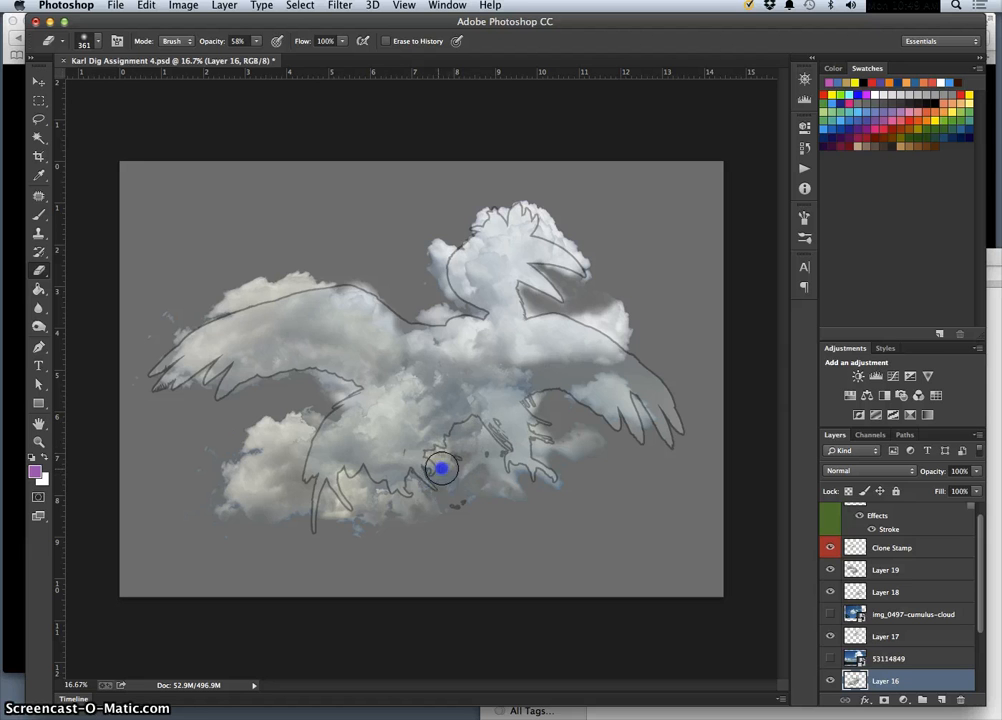
left_click_drag(427, 504, 431, 509)
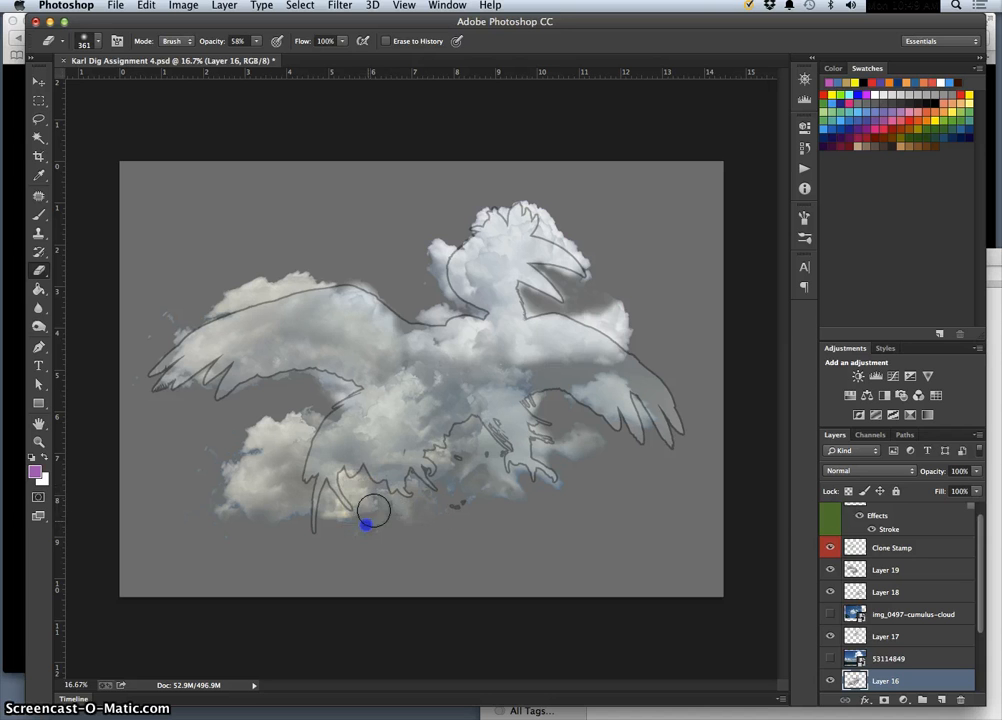
left_click_drag(379, 527, 369, 500)
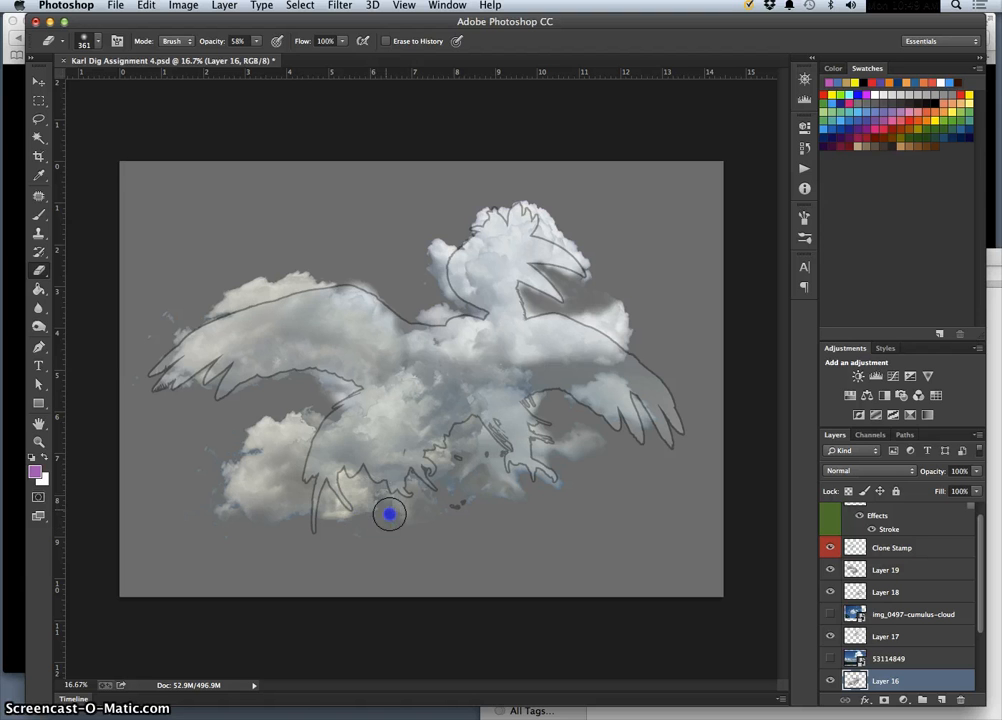
Step: Select the Layer 19 cloud and erase its excess around the tail feather tips and between the tail and legs
left_click(39, 83)
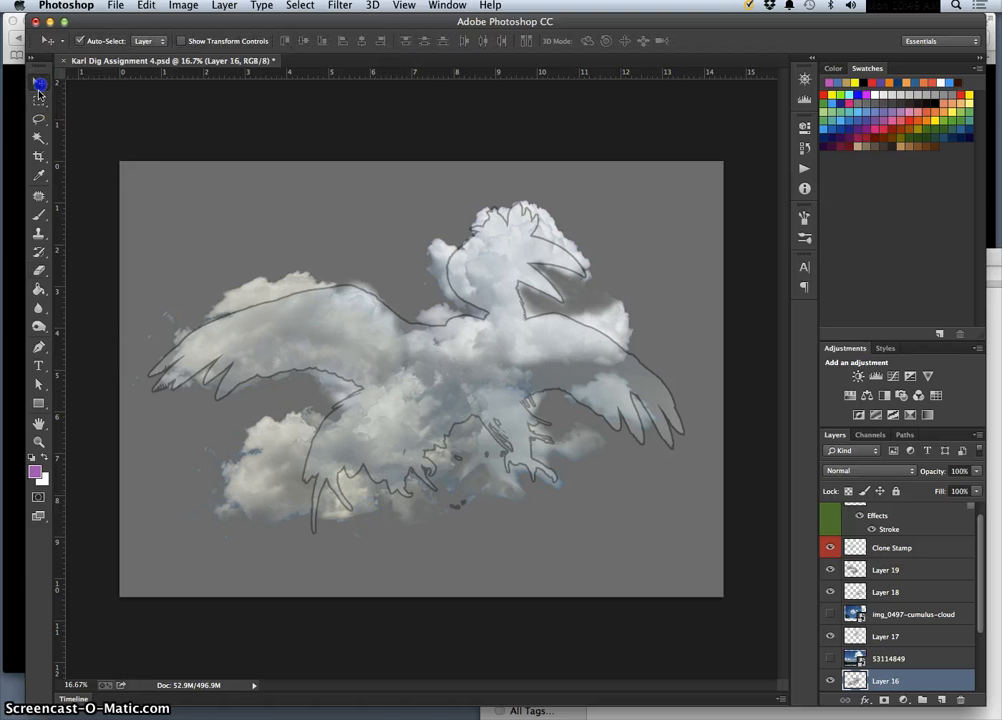
left_click(333, 508)
left_click(39, 270)
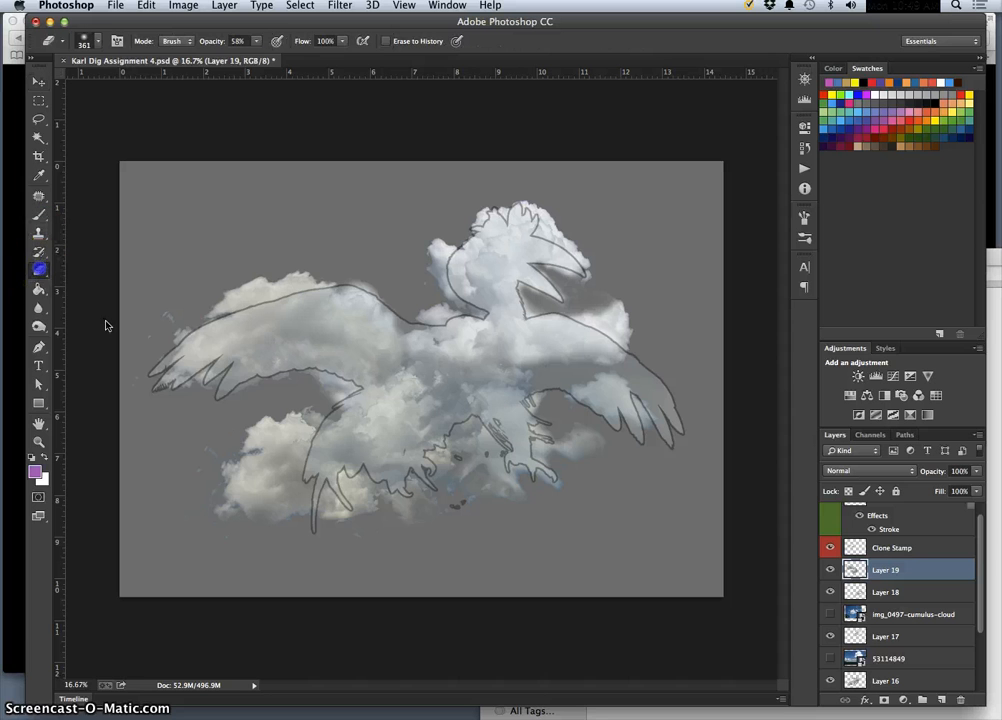
left_click_drag(361, 496, 365, 501)
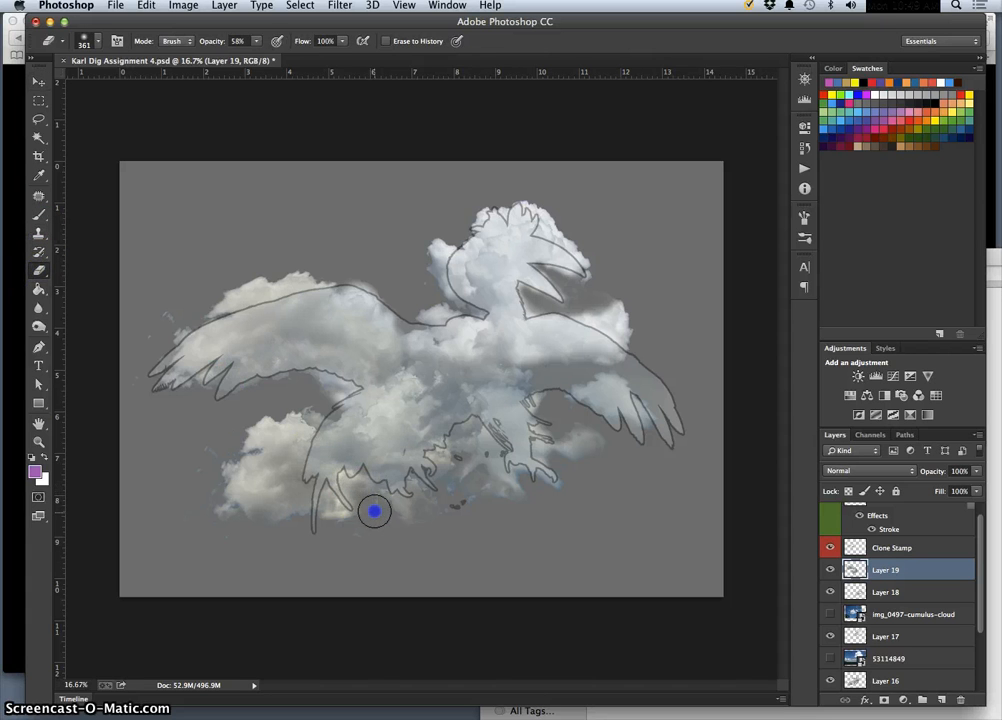
left_click_drag(373, 505, 357, 522)
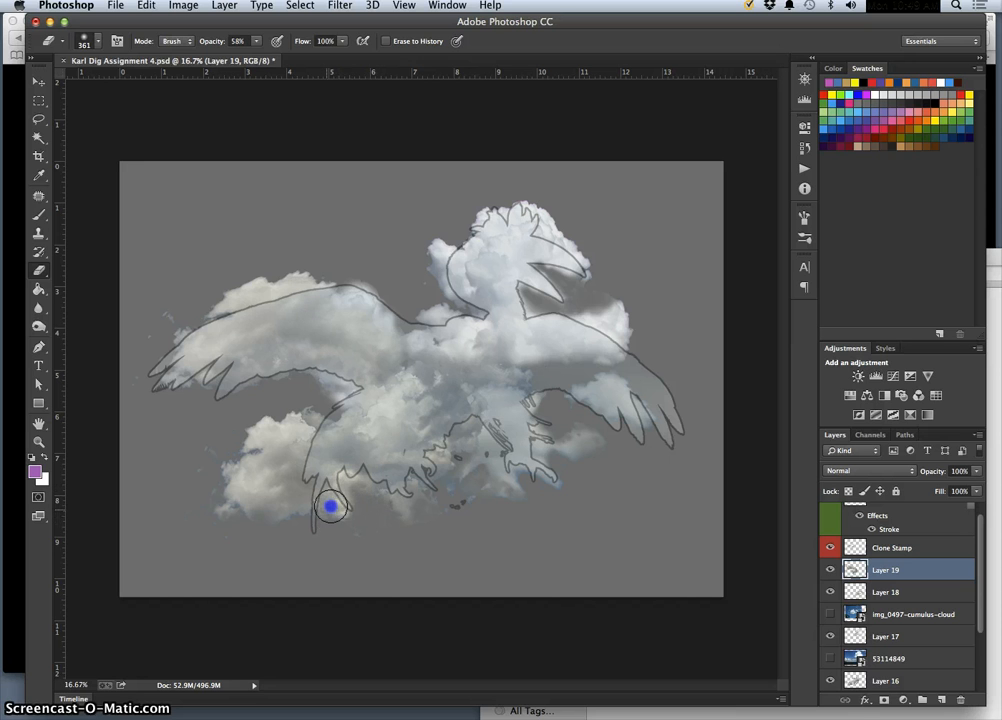
mouse_move(337, 515)
left_mouse_down()
mouse_move(497, 445)
mouse_move(463, 449)
mouse_move(480, 442)
left_mouse_up()
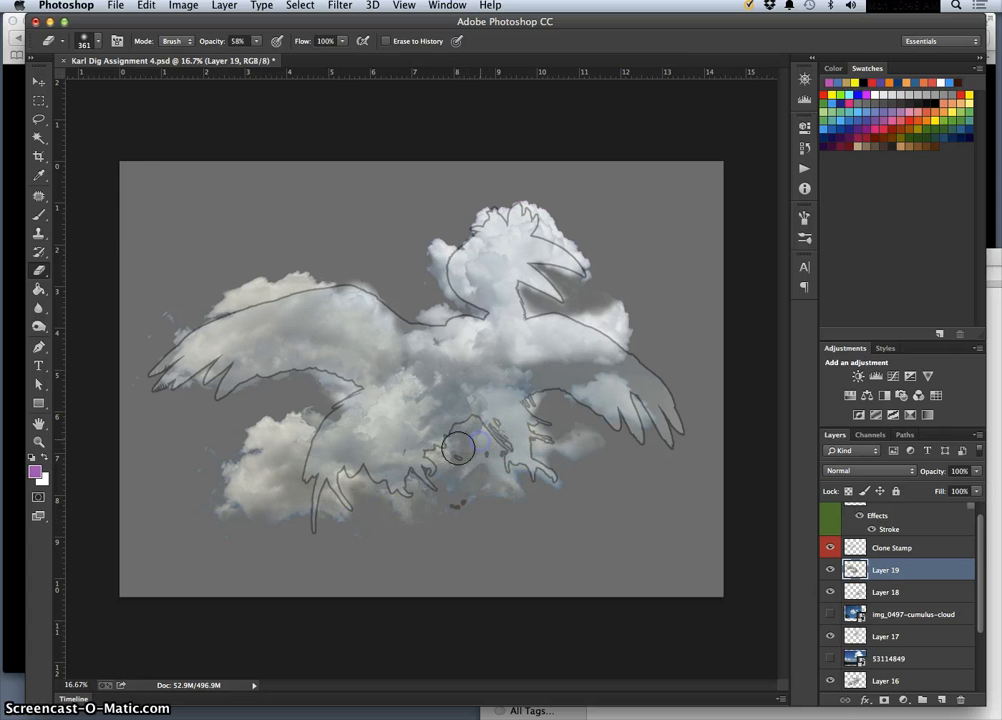
Step: Select the bird outline on Layer 14 and erase in the gap between the bird's legs
left_click(39, 81)
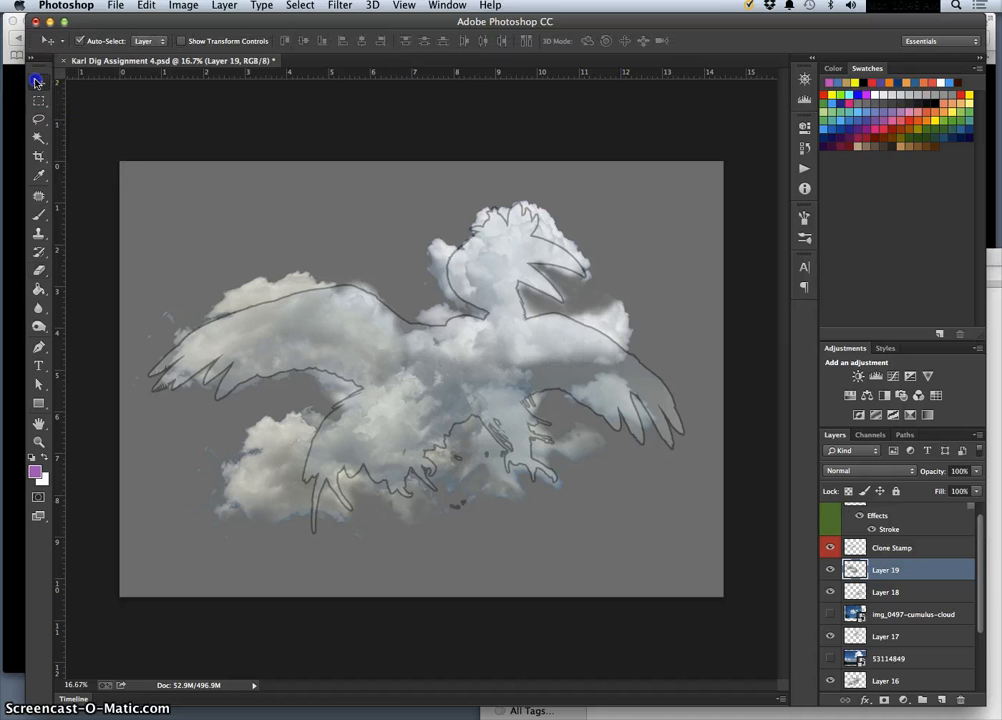
left_click(510, 430)
left_click(39, 270)
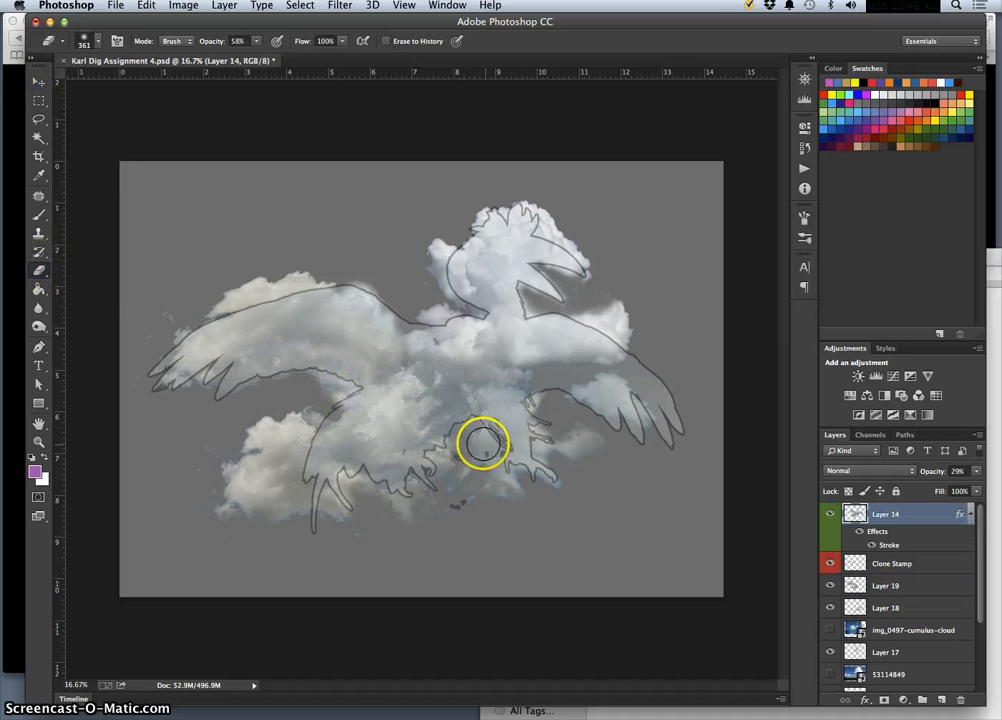
left_click_drag(483, 443, 481, 470)
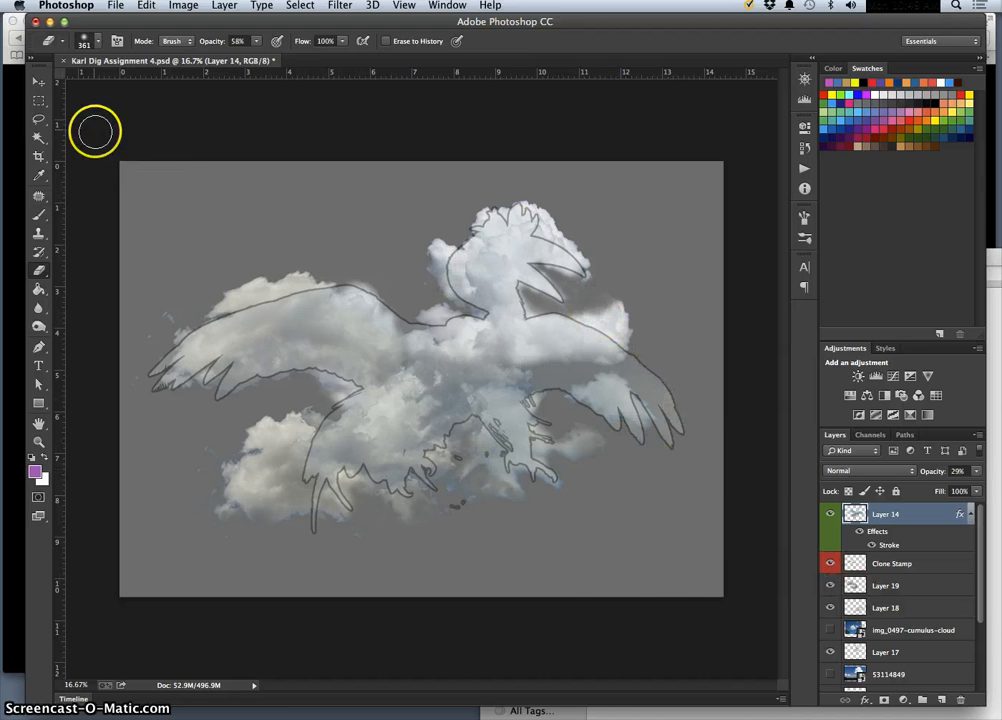
Step: Select the Layer 17 cloud and make a freehand selection around its part covering the wing on the beak side
left_click(39, 86)
left_click(608, 320)
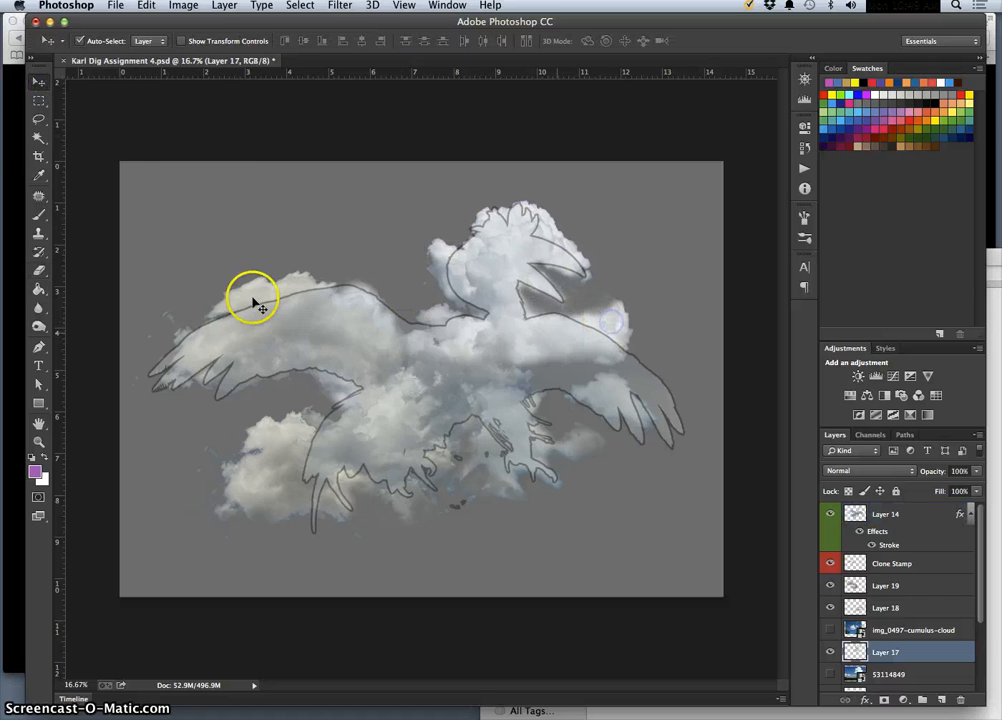
left_click(39, 117)
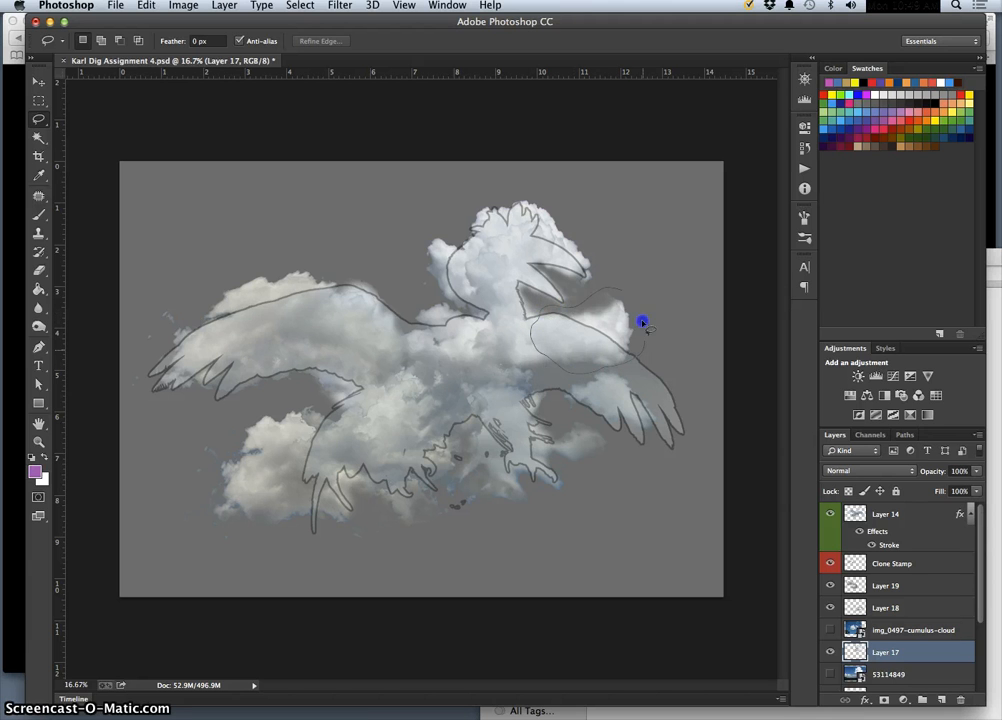
left_click_drag(642, 322, 640, 320)
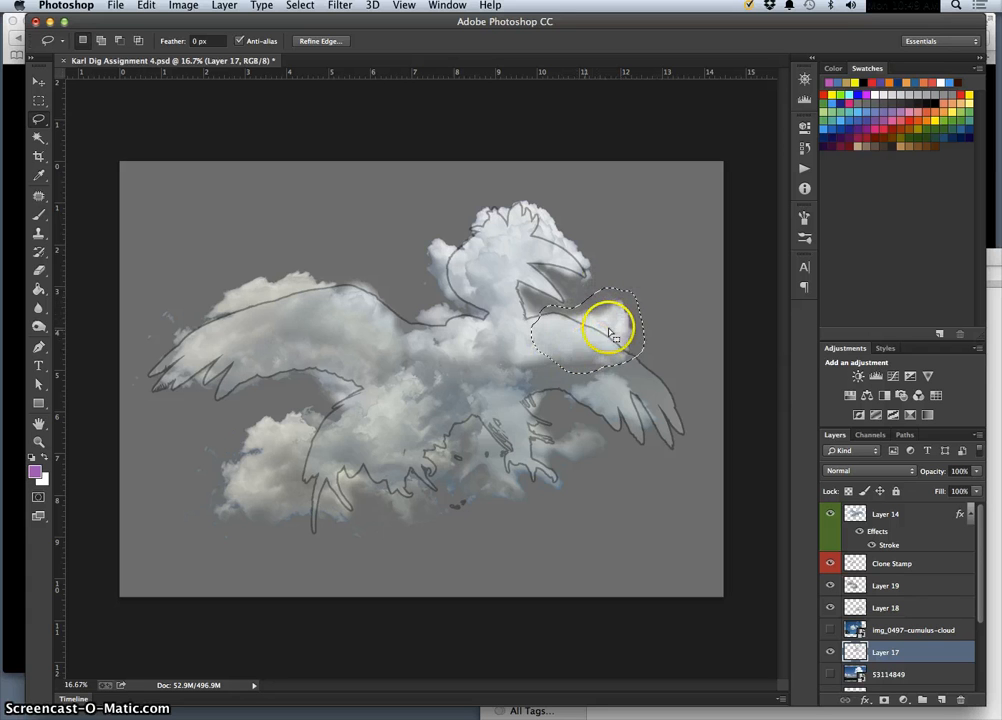
Step: Rotate the selected wing cloud about 29 degrees and shift it down to follow the outlined wing, then deselect it
key("ctrl+t")
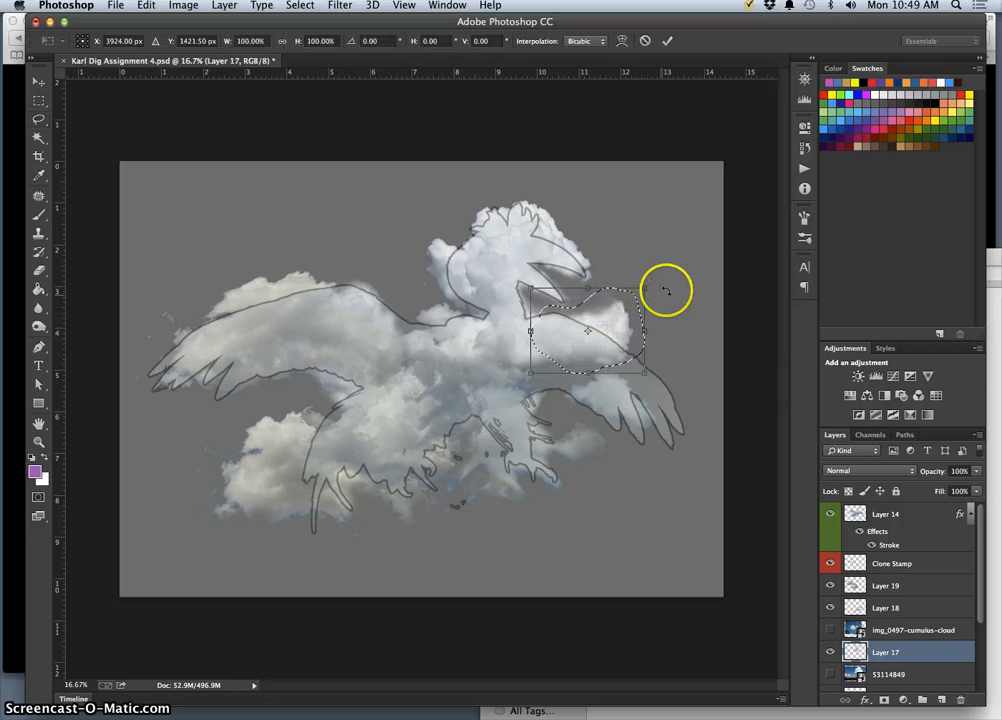
left_click_drag(655, 284, 656, 328)
left_click_drag(564, 340, 562, 355)
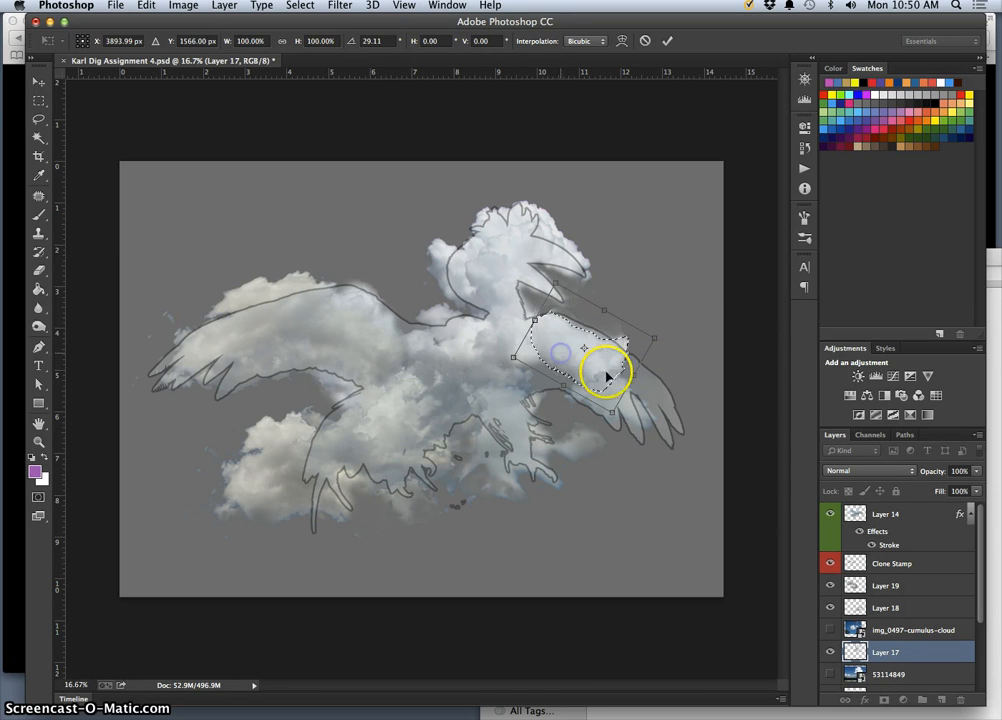
key("Return")
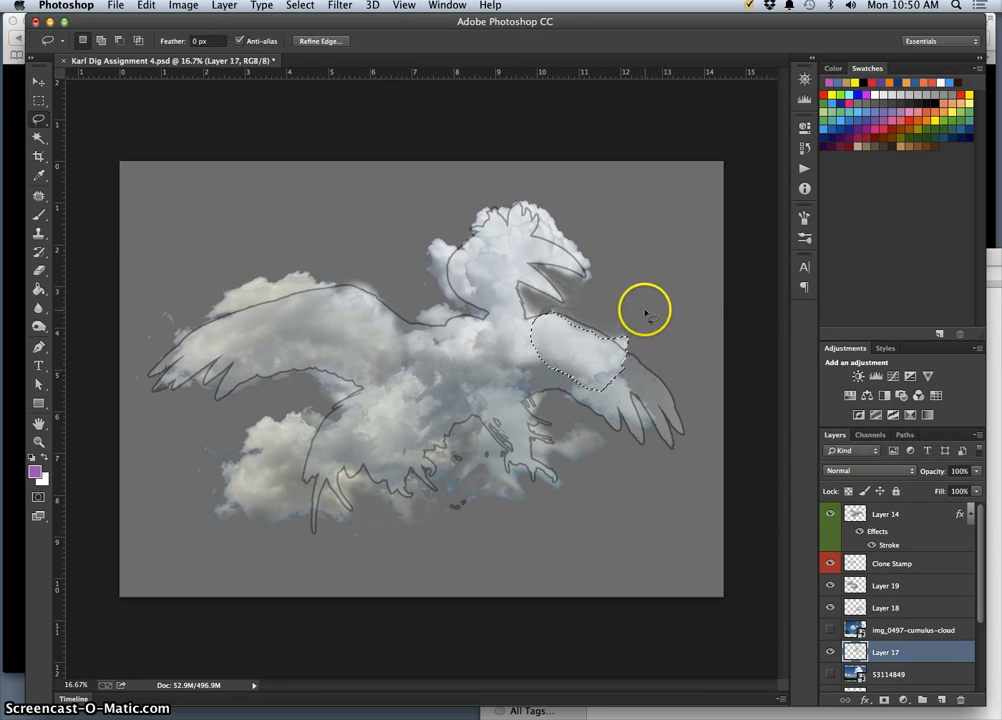
left_click(640, 318)
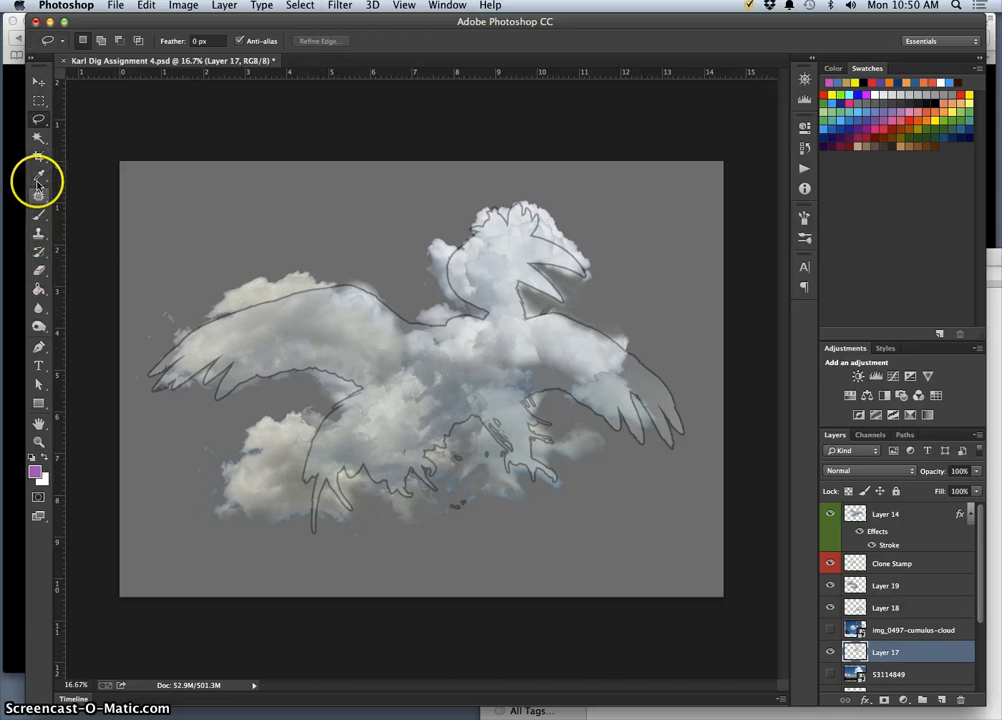
Step: Make the Clone Stamp layer active for clone stamping and hide the grey Layer 15 backdrop
left_click(39, 232)
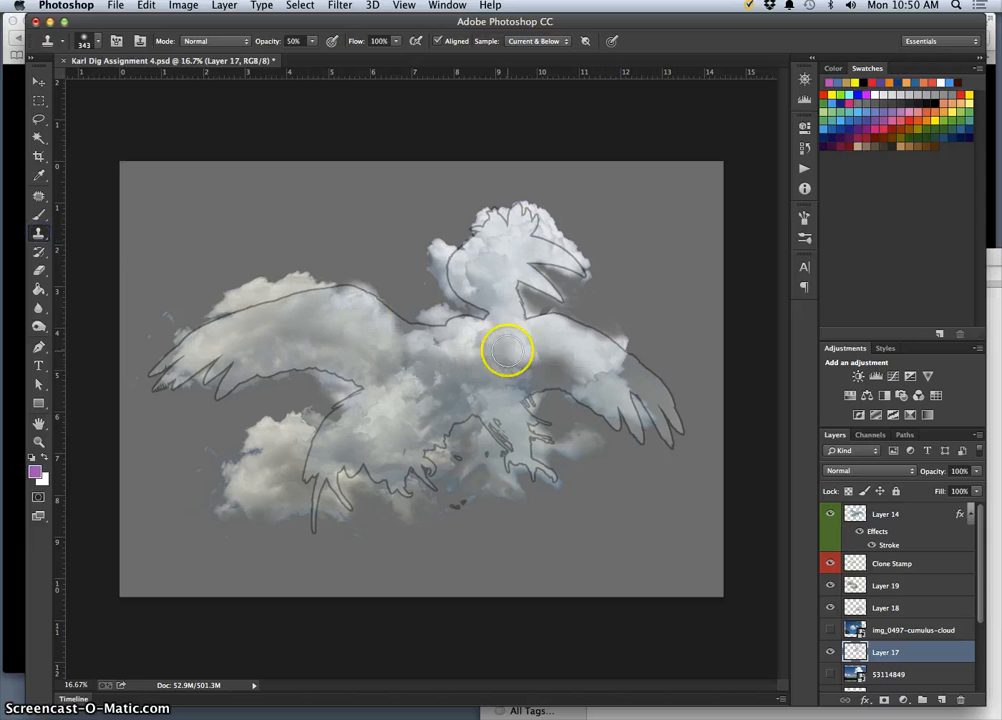
left_click(922, 564)
scroll(930, 600, "down", 5)
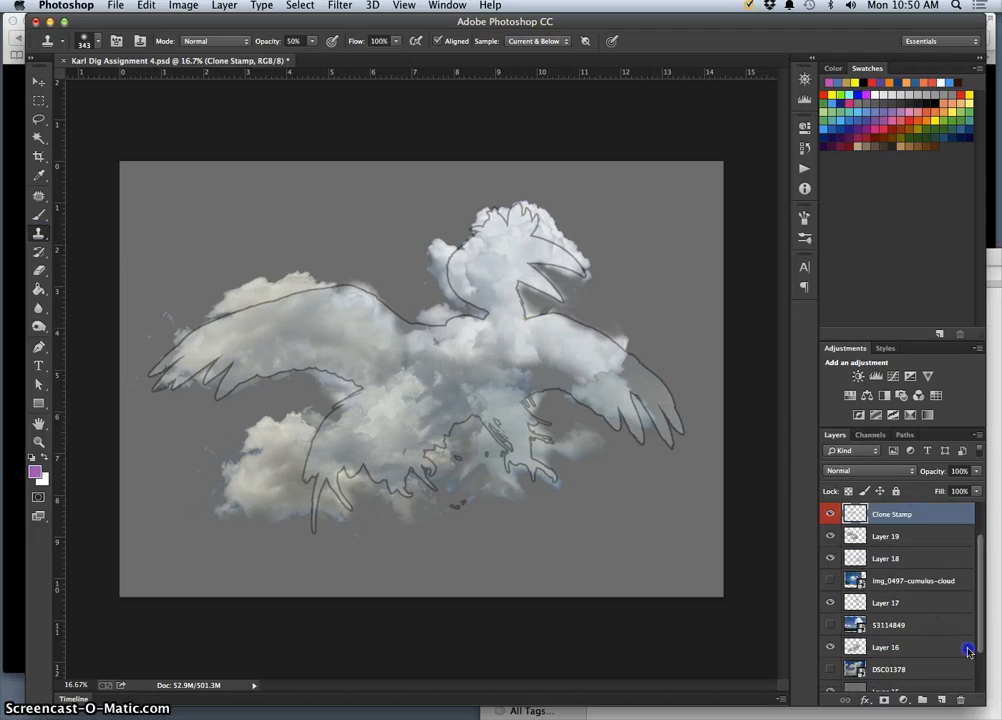
left_click(831, 675)
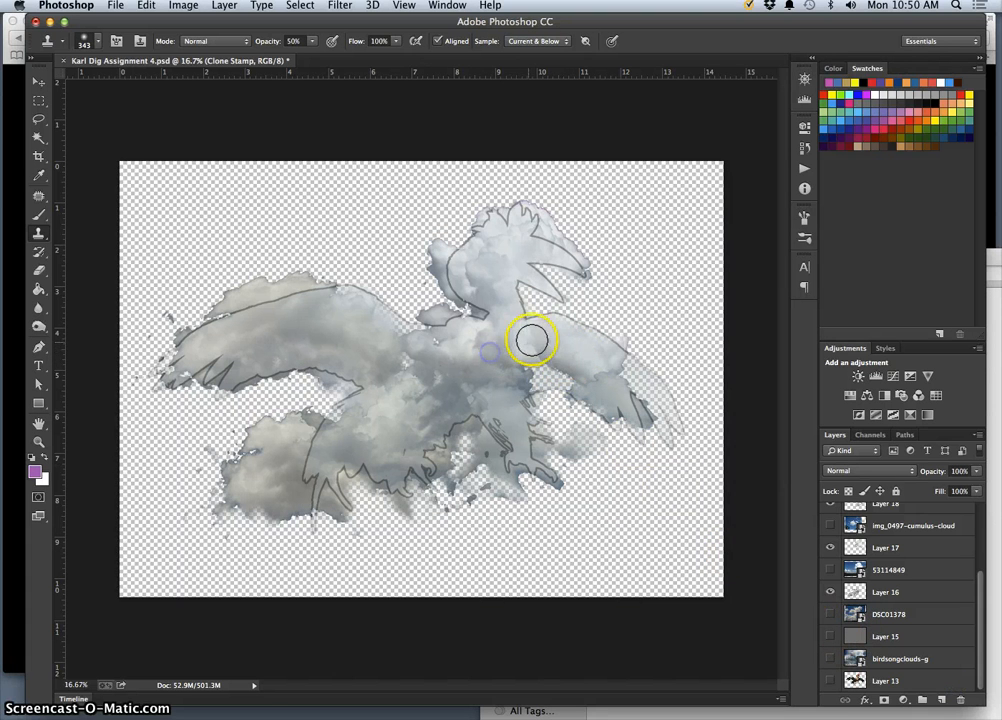
Step: Clone cloud over the seam between the chest and the beak-side wing and into the gap beneath the wing's base
left_click_drag(531, 341, 530, 280)
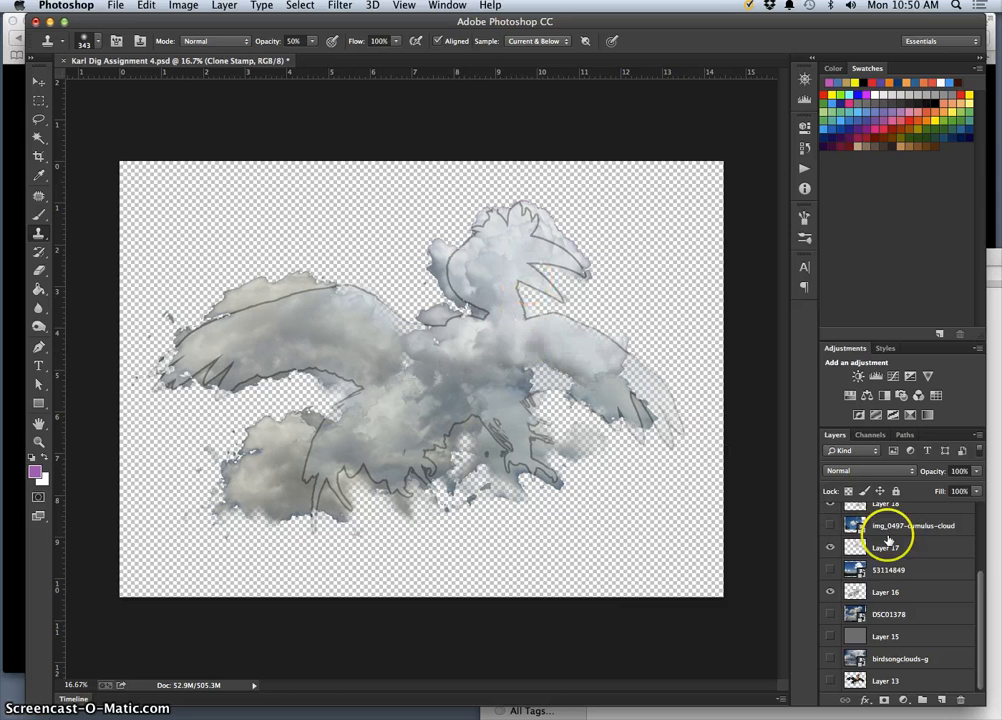
left_click_drag(978, 586, 990, 503)
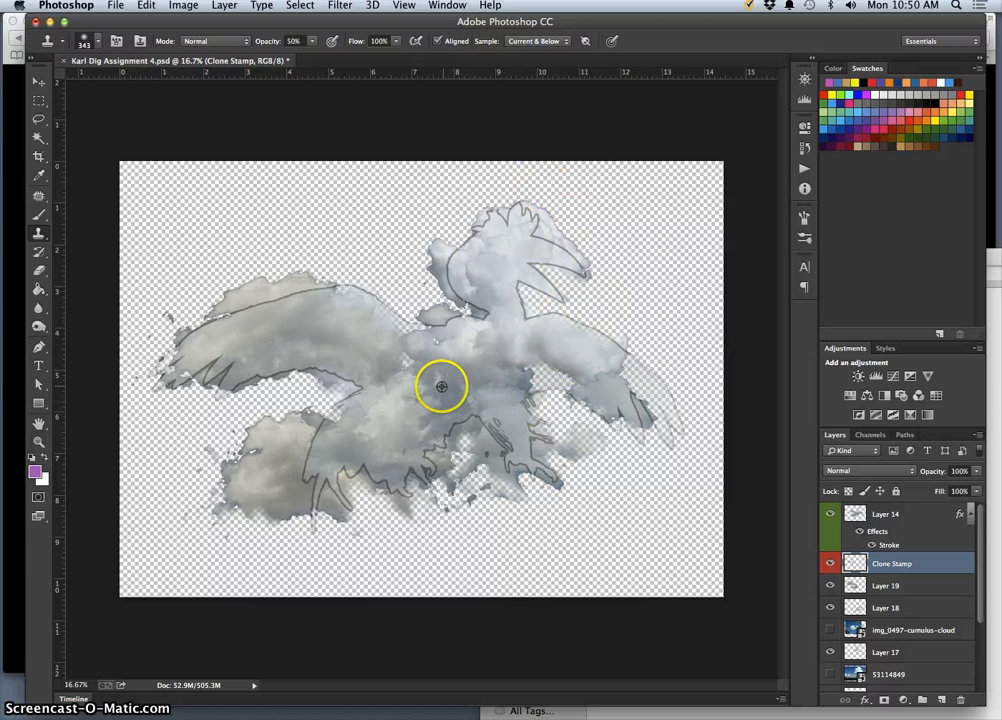
left_click_drag(537, 371, 540, 372)
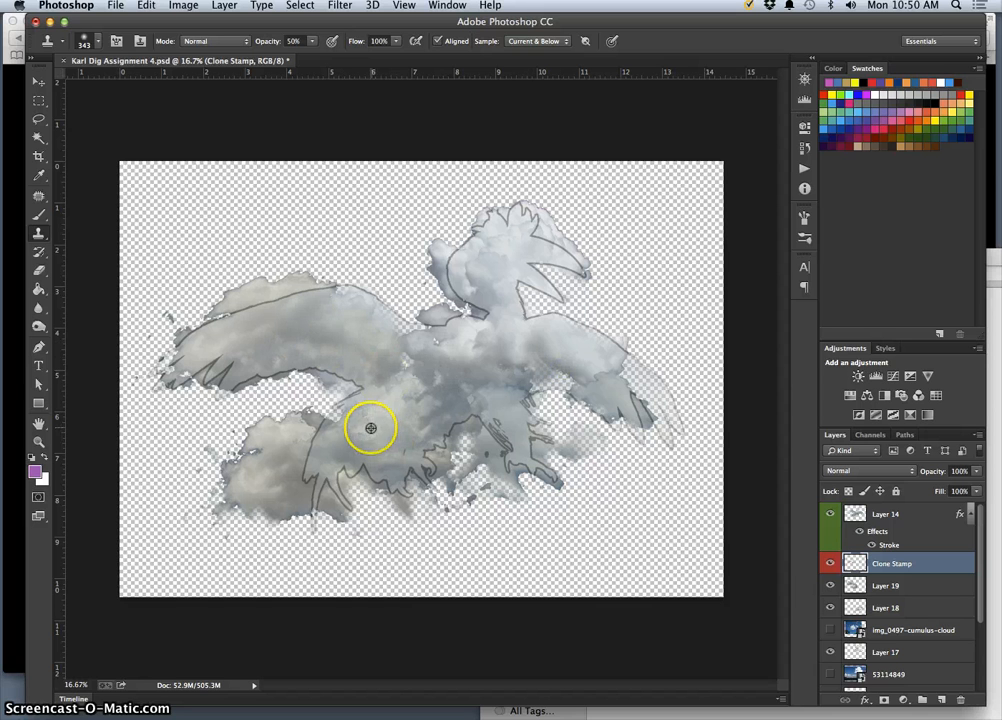
left_click_drag(534, 376, 547, 382)
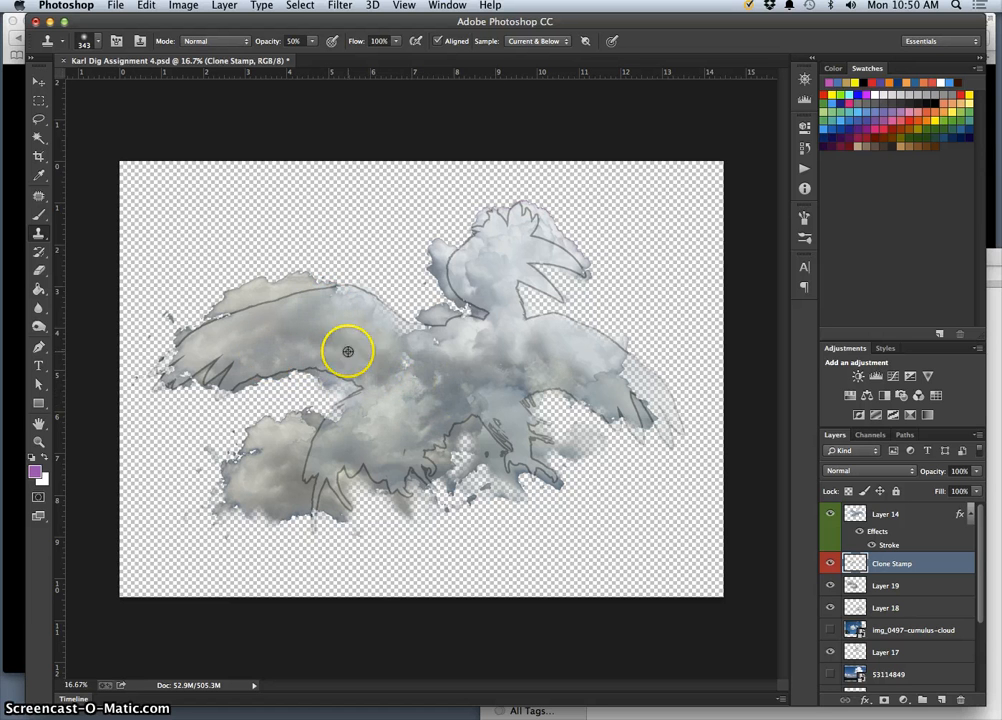
left_click(315, 349, "alt")
left_click(539, 377)
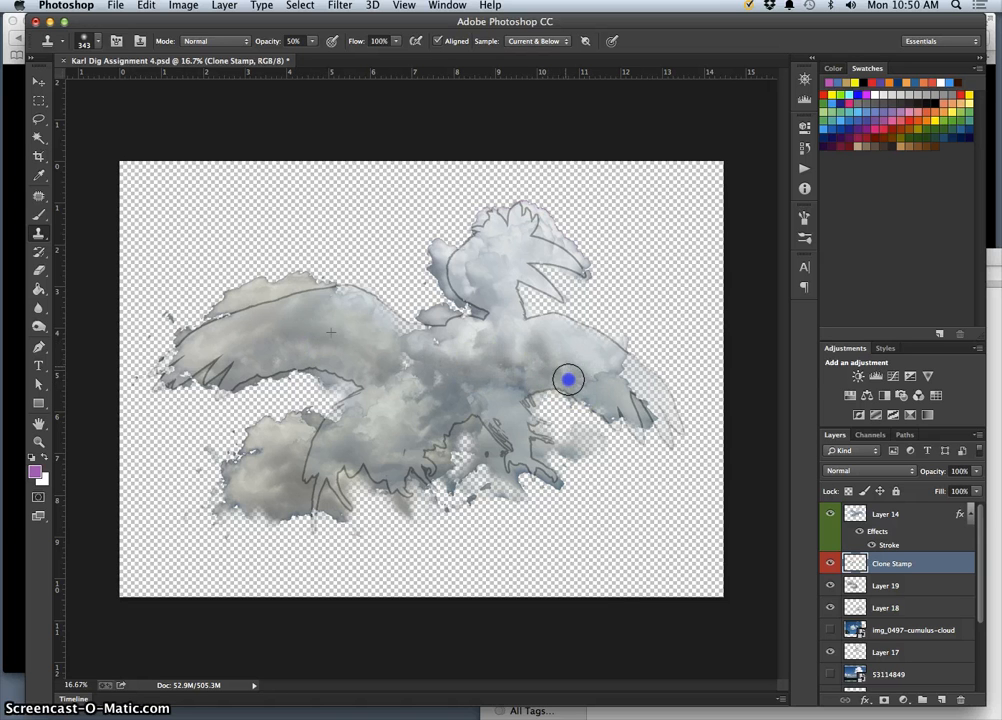
Step: Clone cloud along the beak-side wing toward its tip and over the seam where the outspread wing meets the body
mouse_move(594, 378)
left_mouse_down()
mouse_move(603, 377)
mouse_move(621, 430)
left_mouse_up()
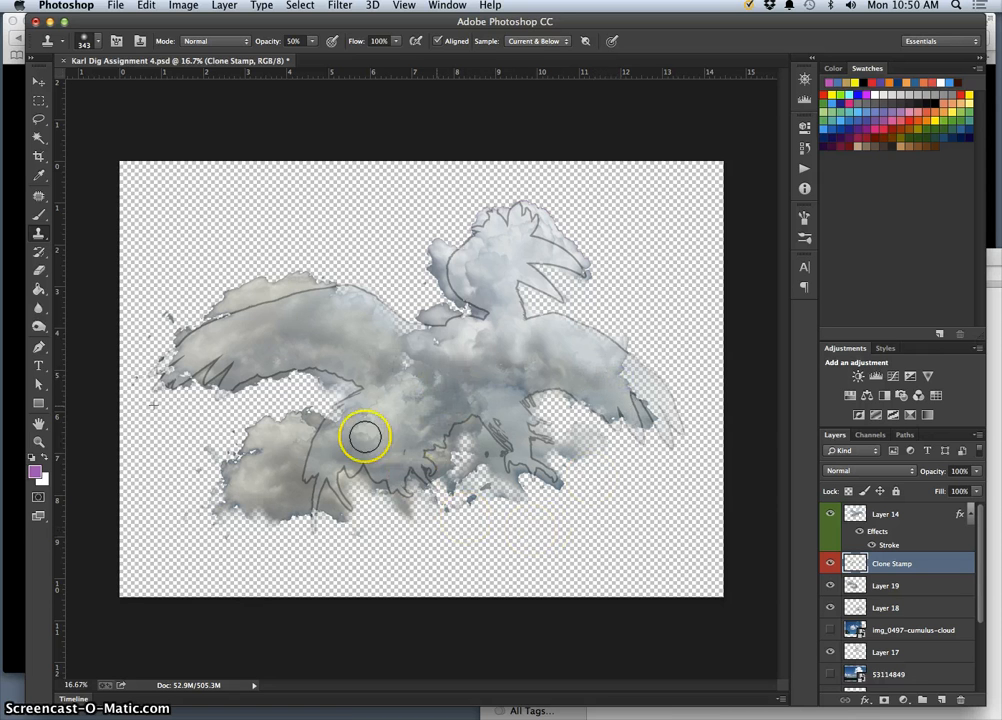
left_click(271, 331, "alt")
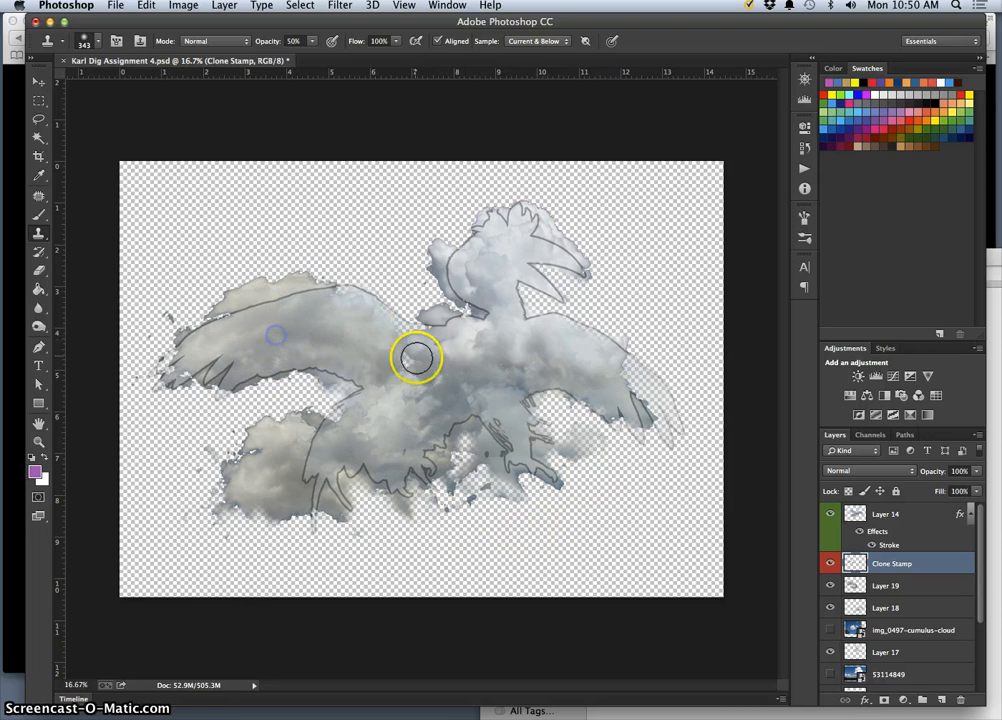
left_click(408, 362)
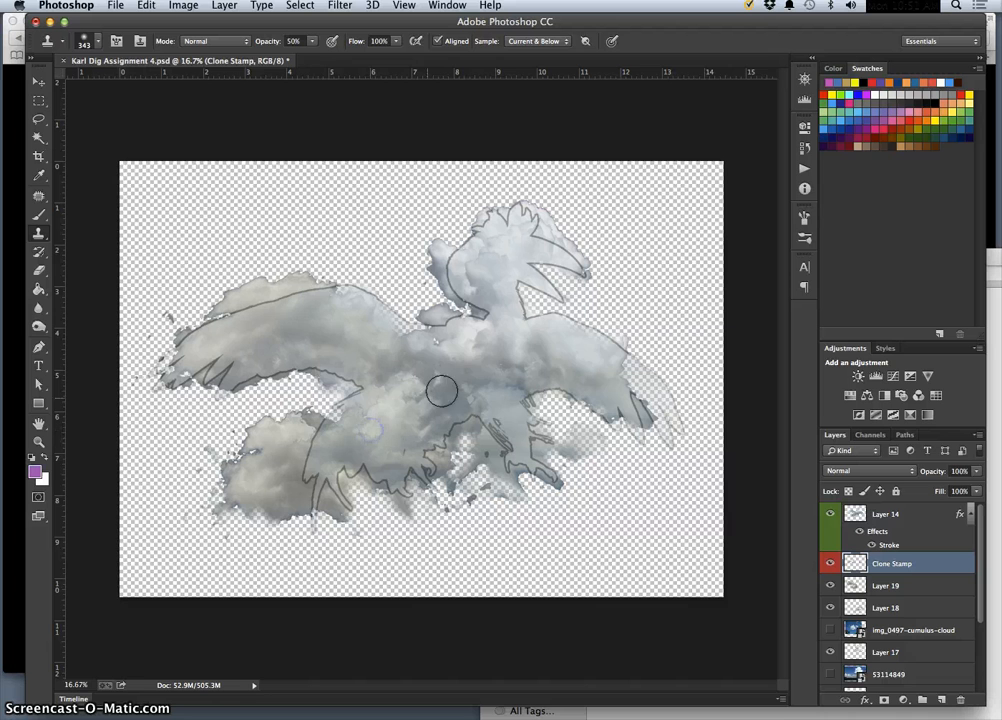
left_click_drag(655, 370, 630, 381)
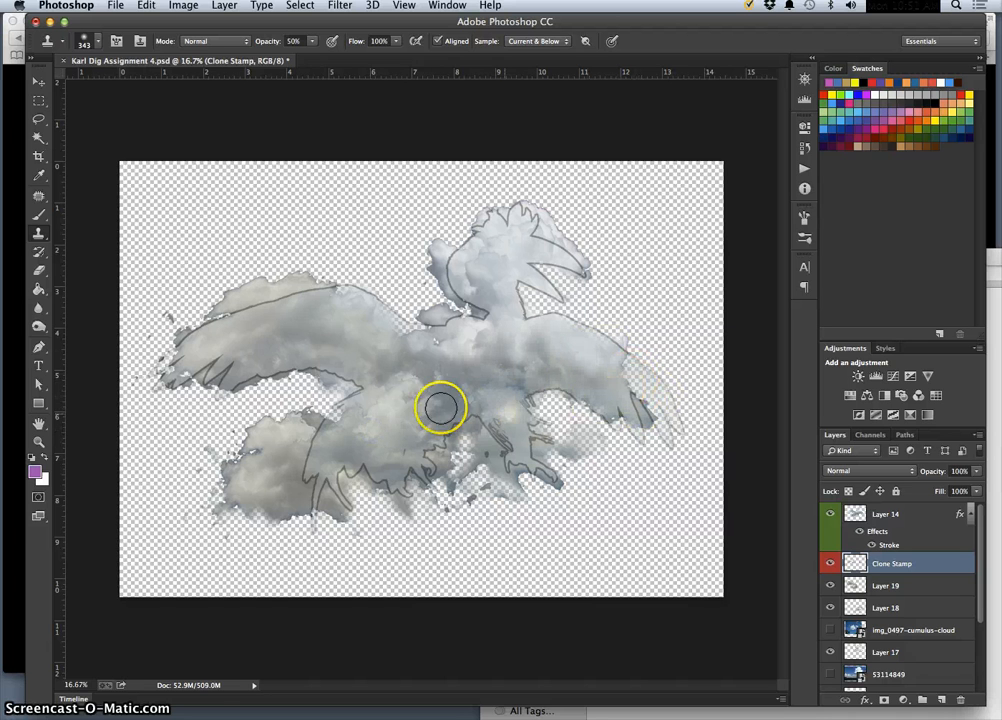
Step: Make a freehand selection around the outer part of the outspread wing's cloud on Layer 19, toggling the layer's visibility to check it
left_click(37, 83)
left_click(253, 286)
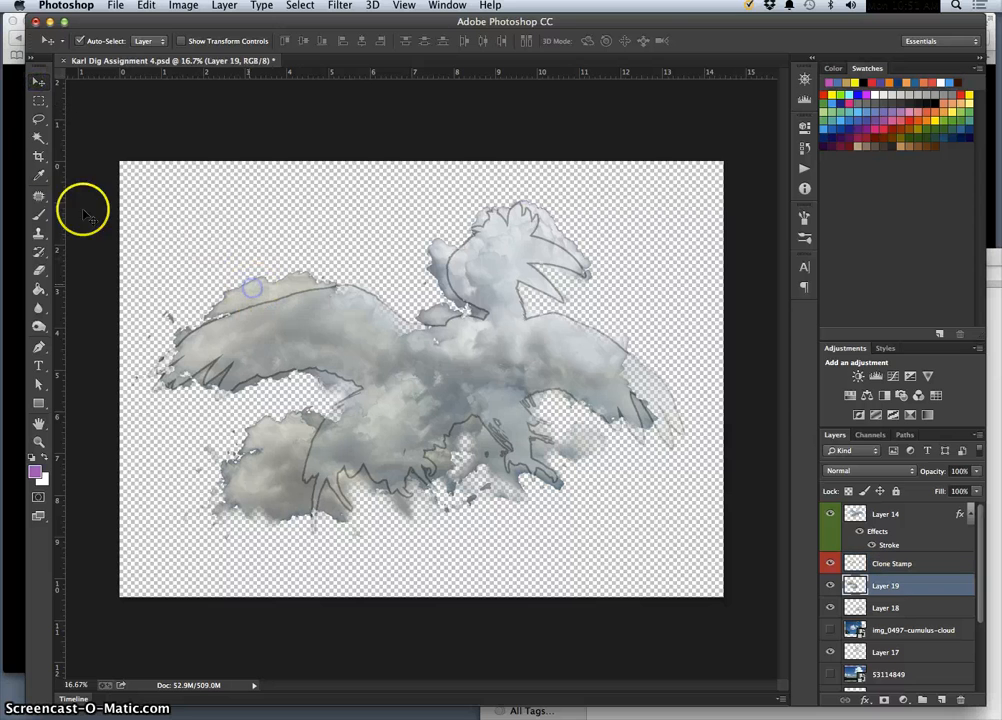
left_click(38, 119)
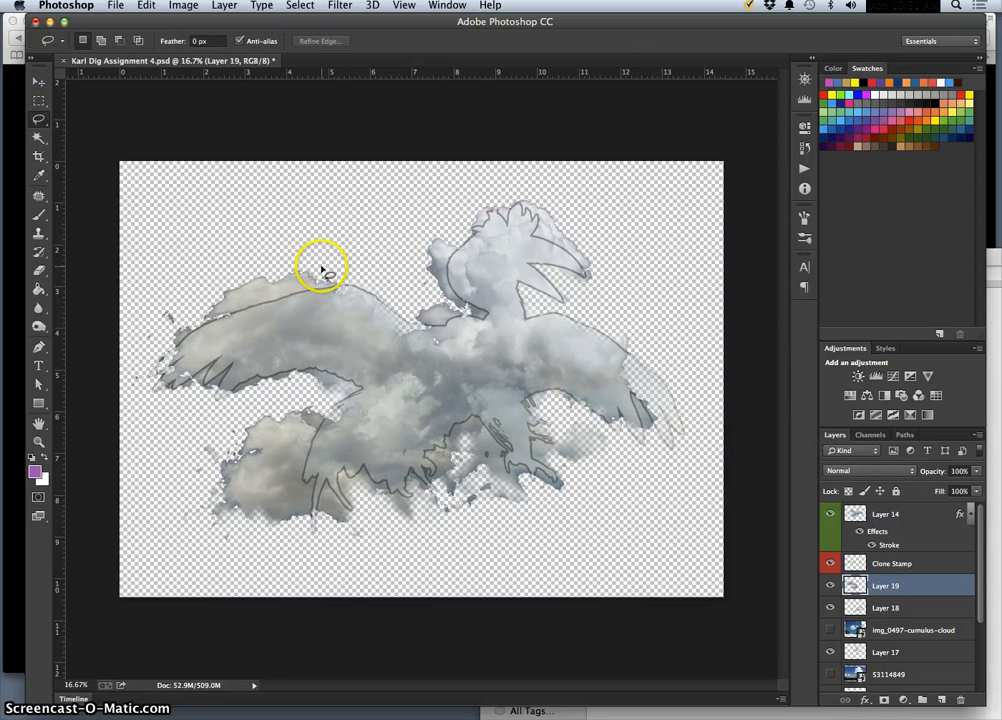
left_click_drag(292, 263, 292, 263)
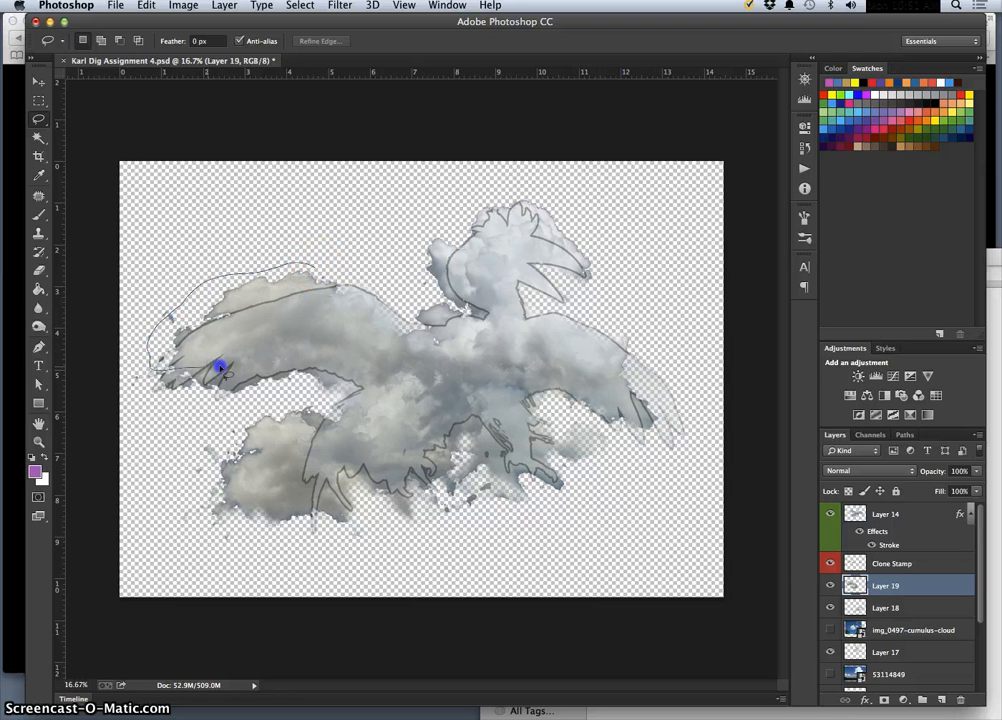
left_click_drag(353, 272, 331, 260)
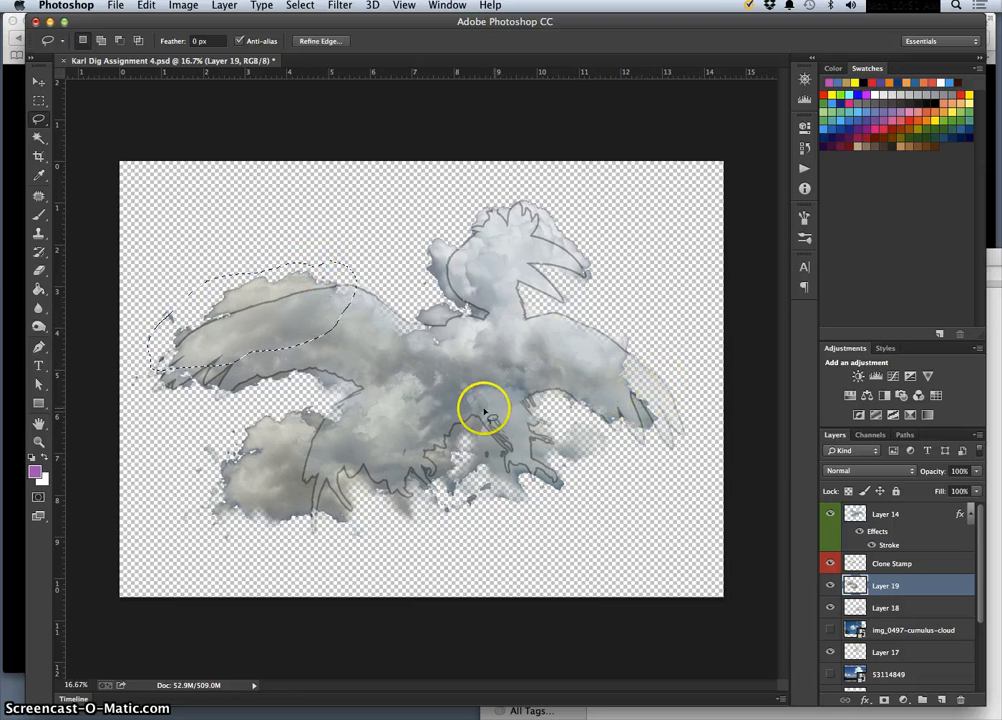
left_click(292, 351)
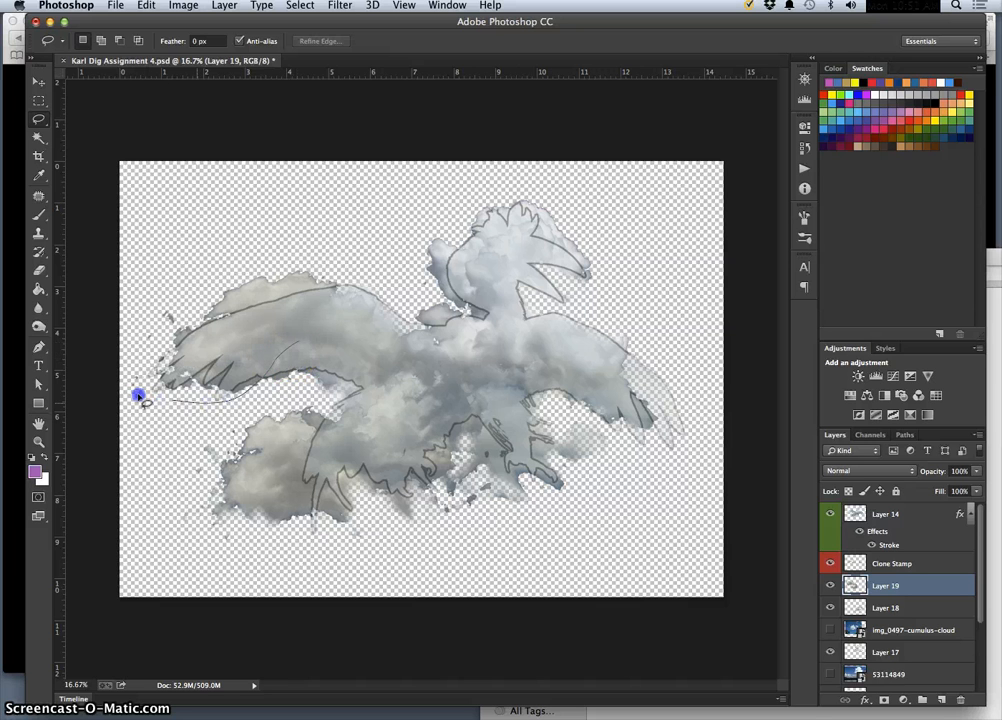
left_click_drag(330, 320, 268, 396)
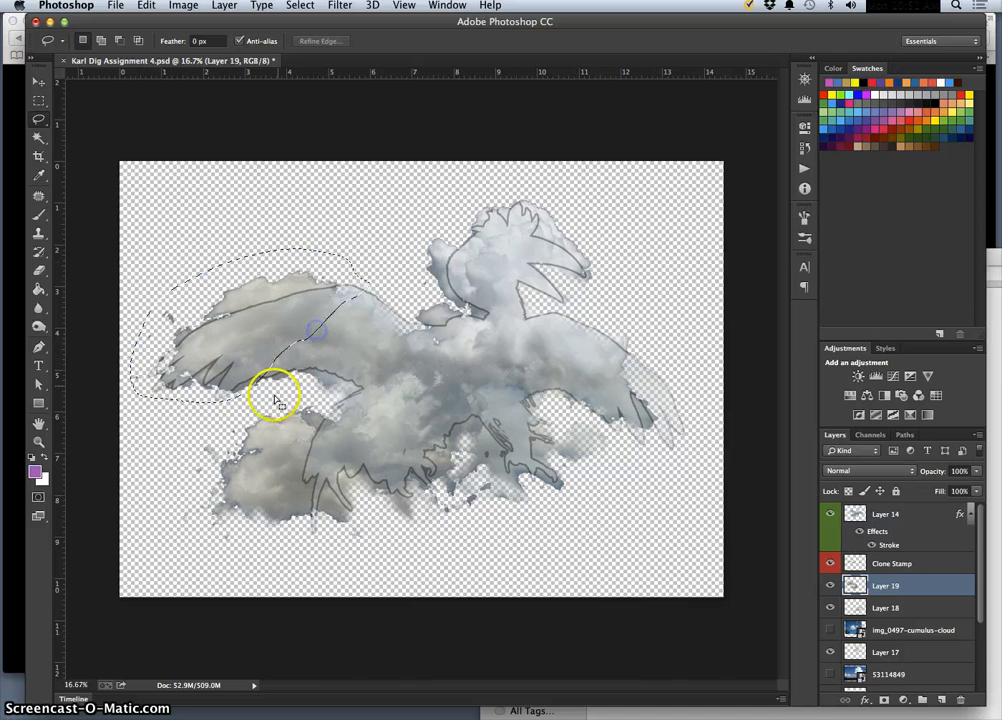
left_click(830, 586)
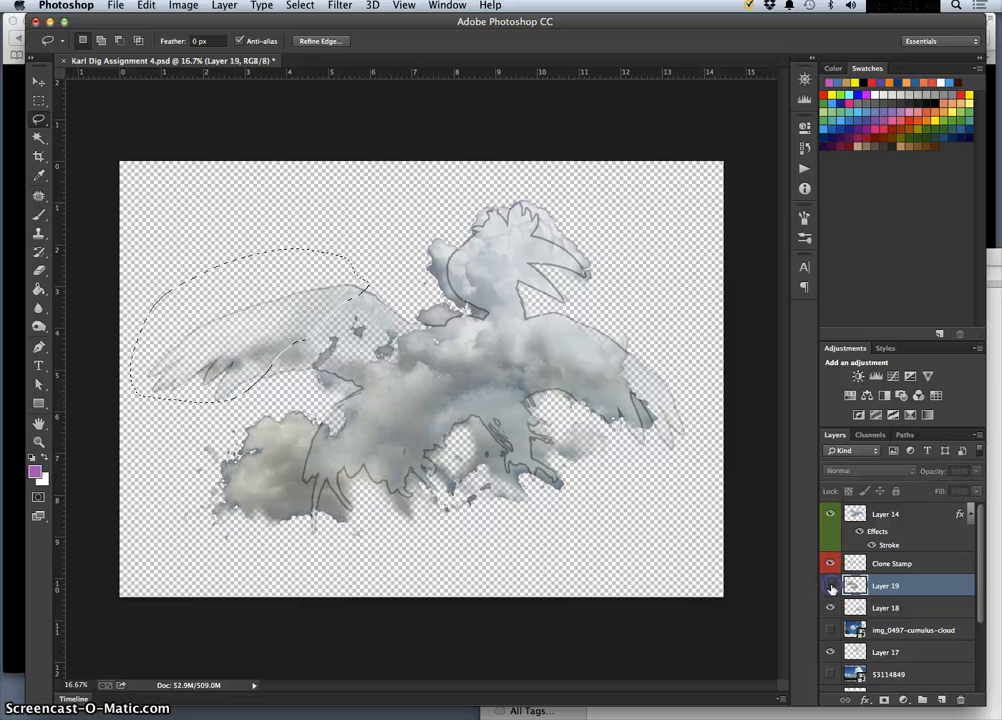
left_click(830, 586)
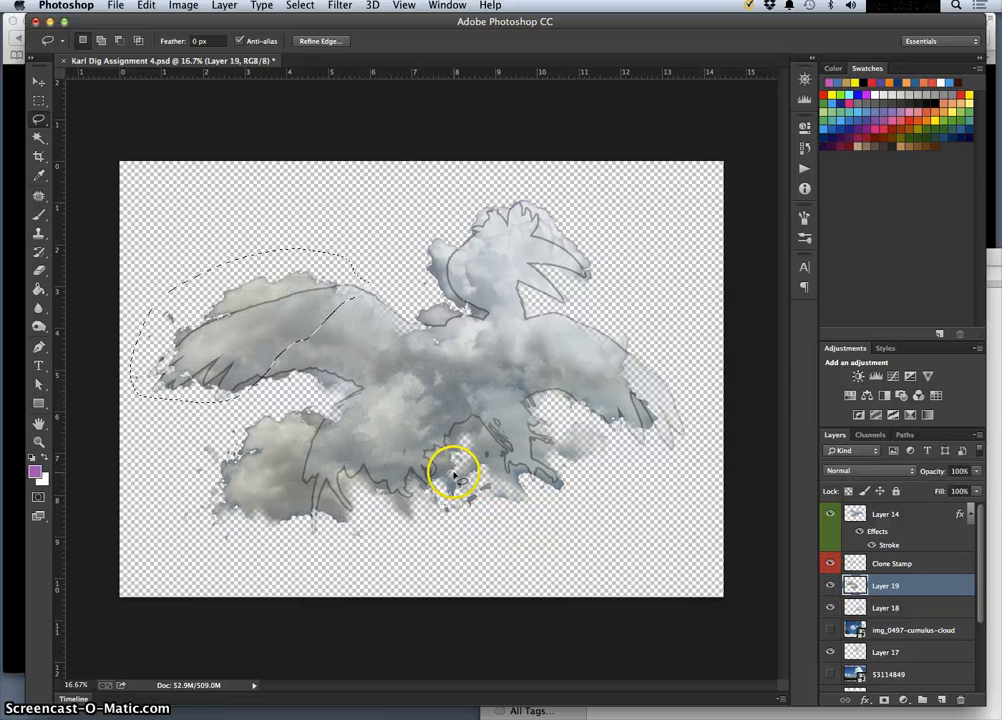
Step: Place a horizontally flipped copy of the selected outspread-wing cloud, on its own layer, over the outer part of the beak-side wing
key("super+j")
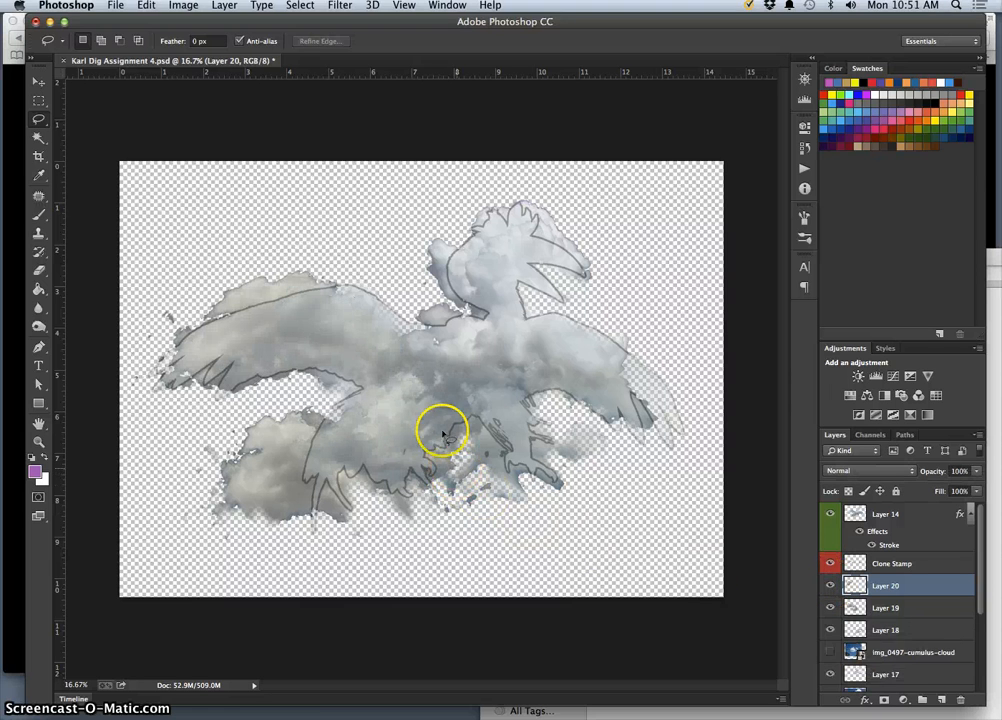
key("super+t")
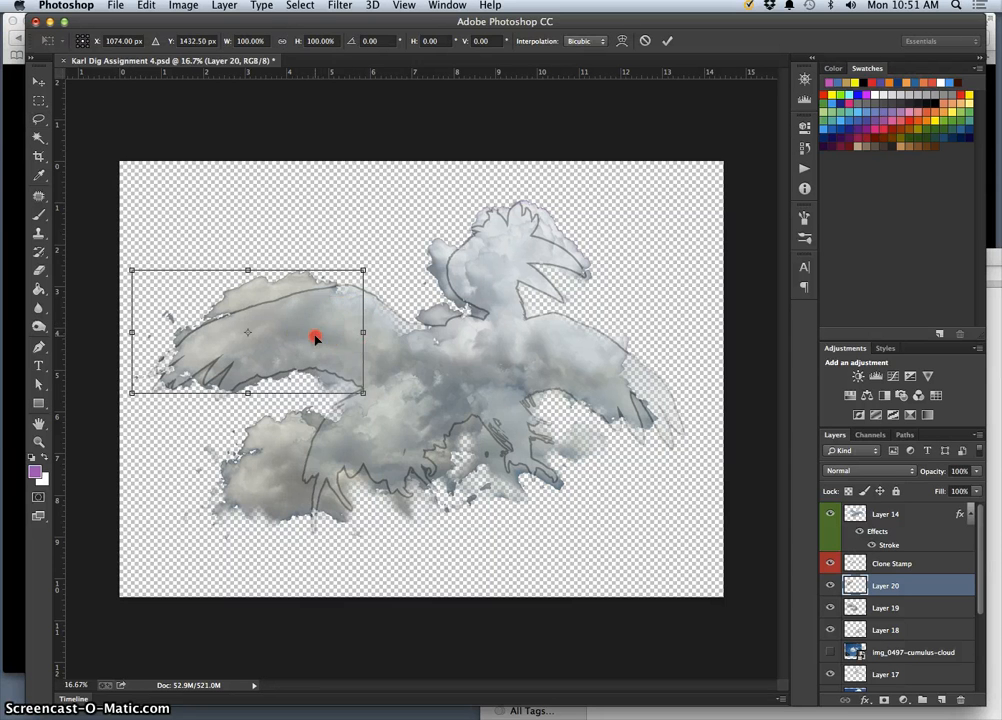
right_click(314, 339)
left_click(368, 515)
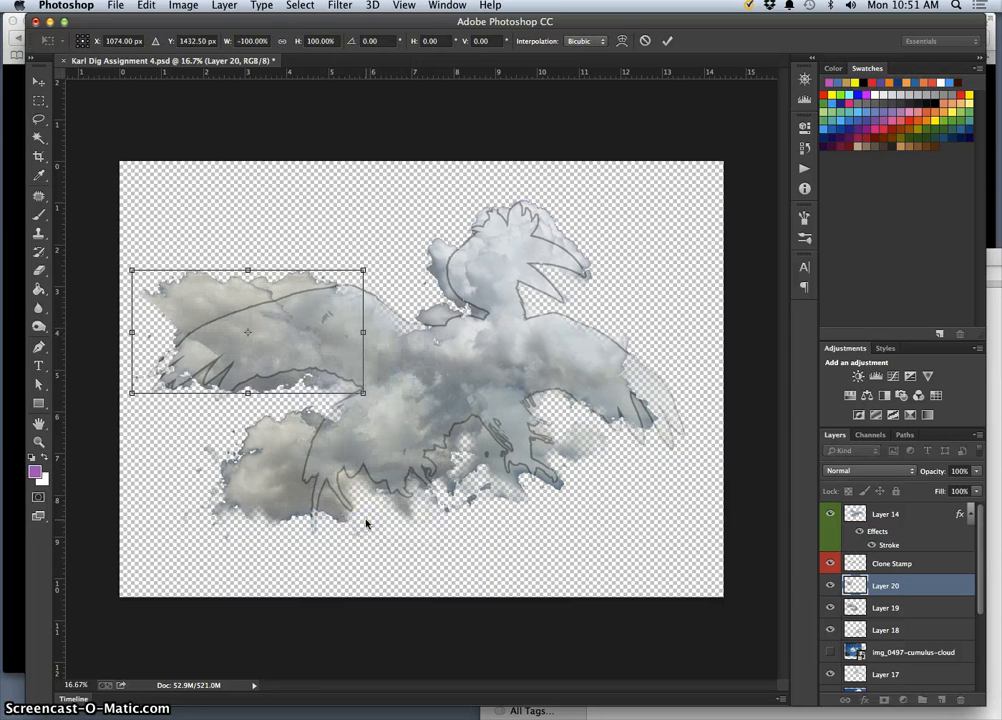
left_click(38, 81)
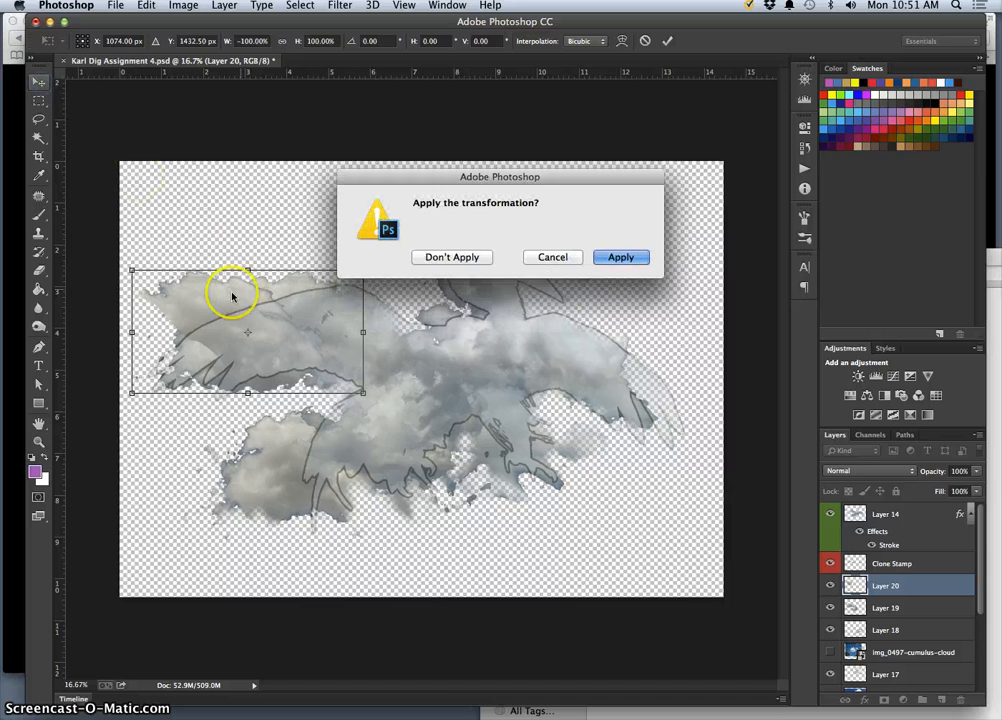
left_click(610, 256)
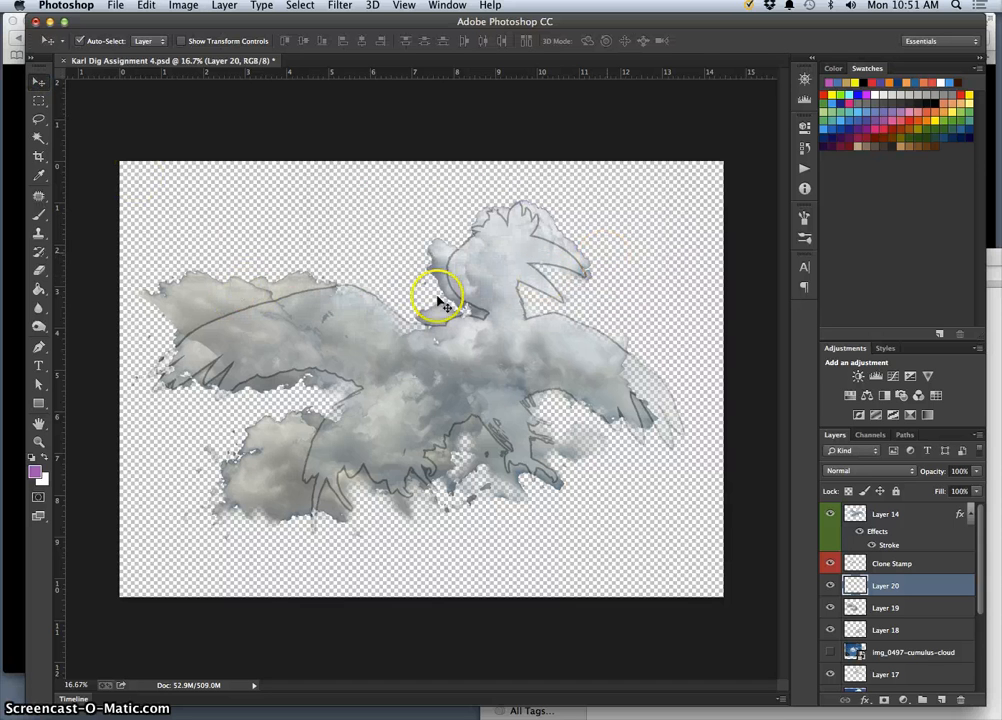
mouse_move(260, 297)
left_mouse_down()
mouse_move(558, 338)
mouse_move(587, 361)
left_mouse_up()
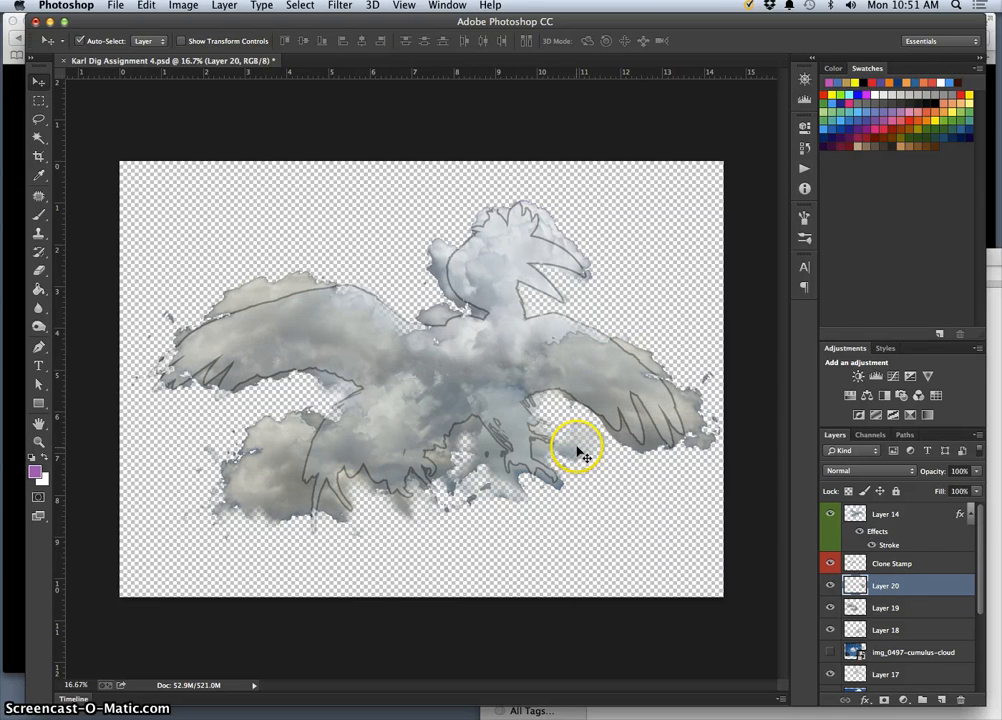
Step: Erase the hard edges of the flipped wing copy at 58% opacity, along its inner seam, outer rim and feather tips
left_click(39, 270)
mouse_move(559, 347)
left_mouse_down()
mouse_move(572, 335)
mouse_move(666, 353)
mouse_move(629, 338)
mouse_move(697, 375)
left_mouse_up()
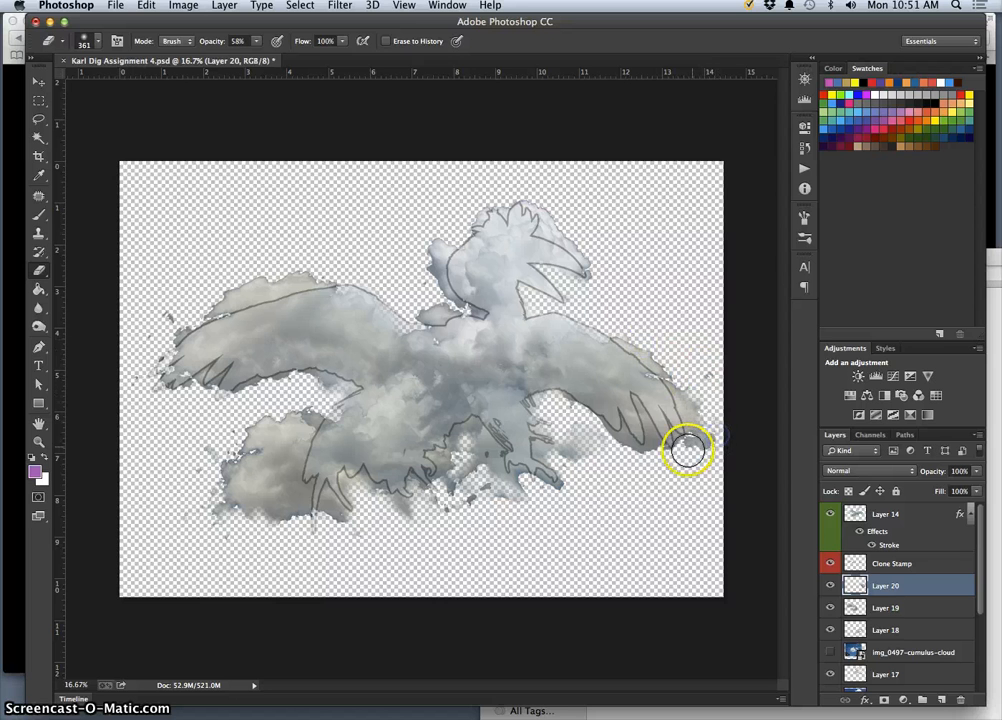
left_click(651, 444)
left_click_drag(645, 424, 640, 410)
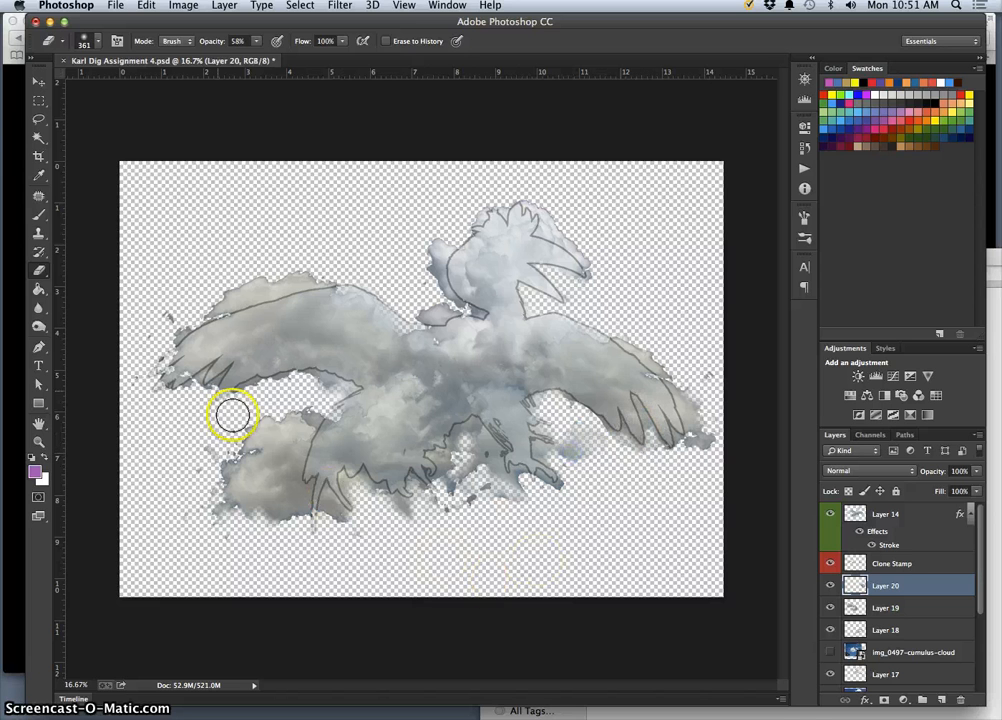
Step: Toggle the Layer 14 bird outline to compare the clouds with the guide, leaving the outline hidden
left_click(39, 81)
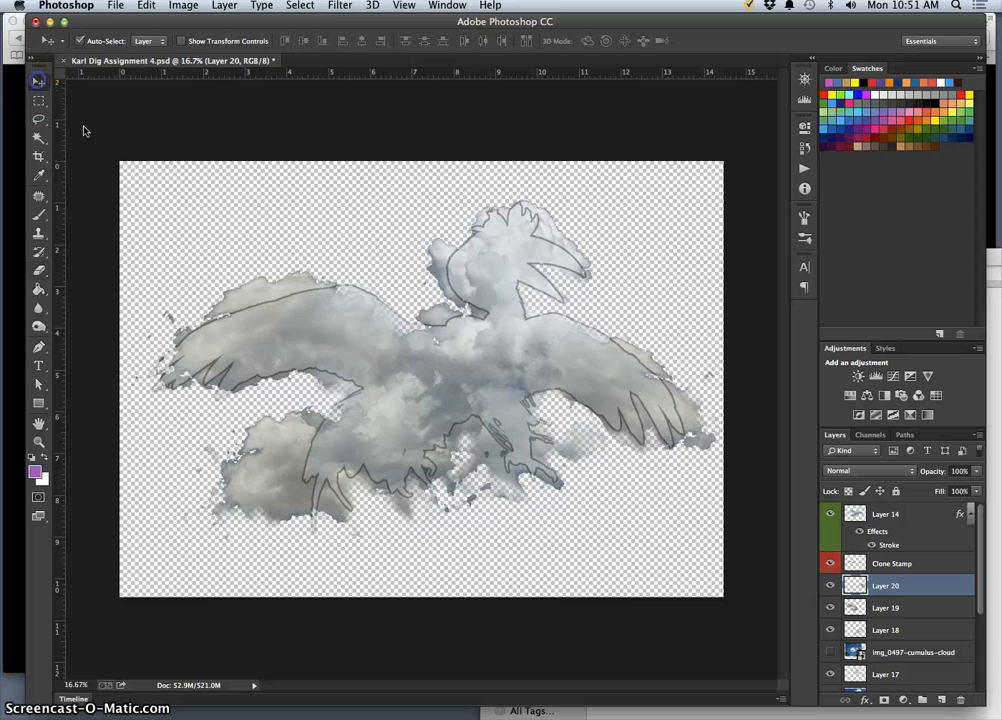
left_click(565, 453)
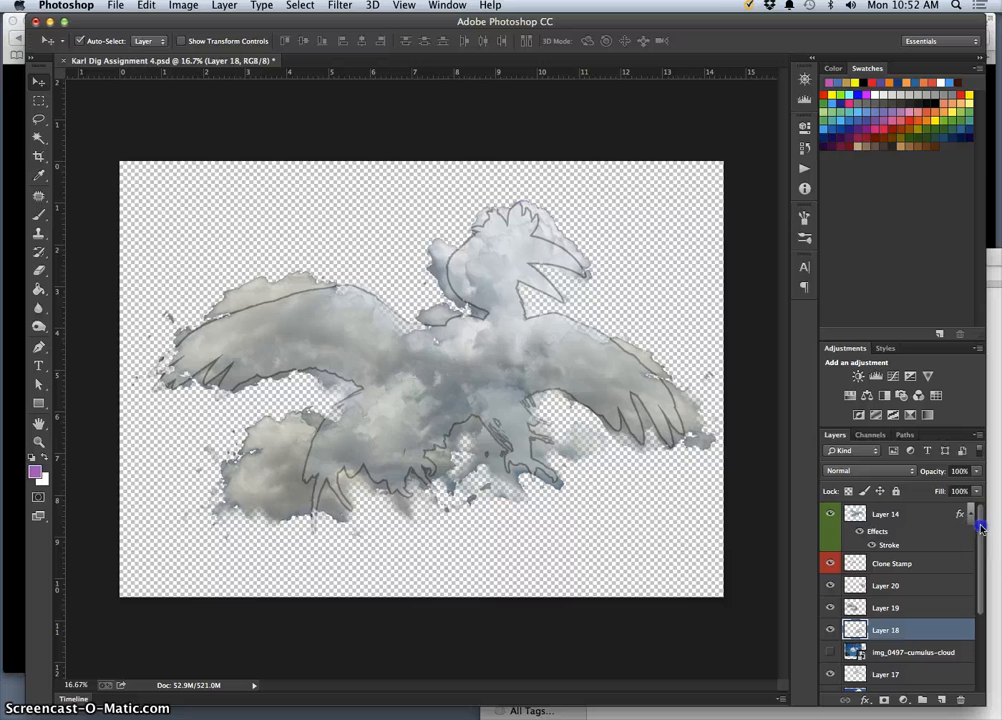
left_click(830, 515)
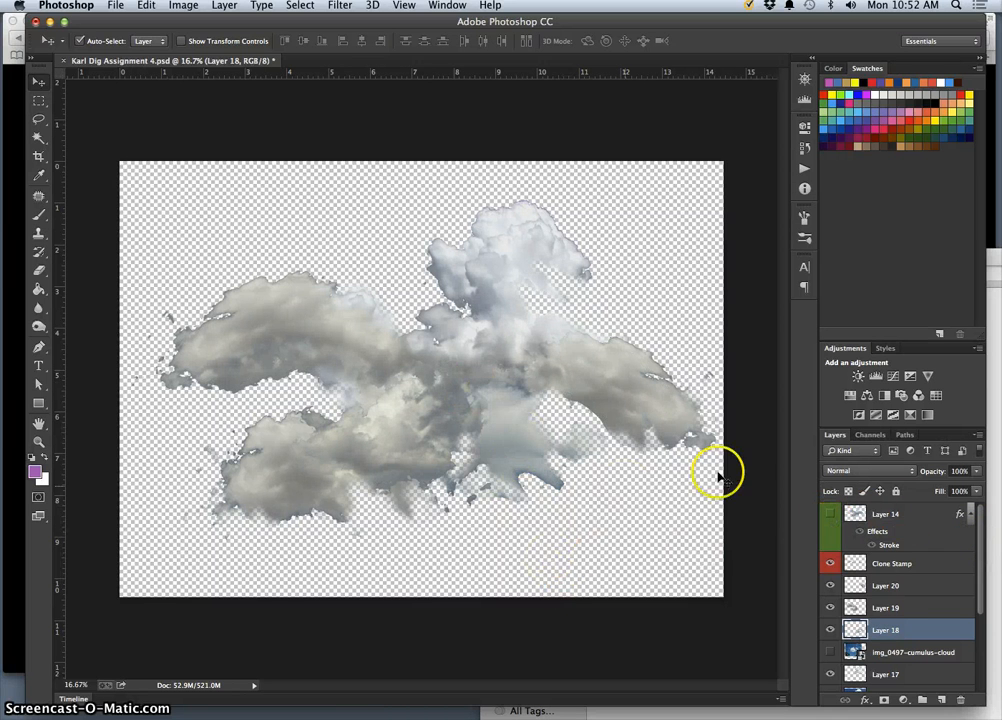
left_click(829, 516)
left_click(829, 516)
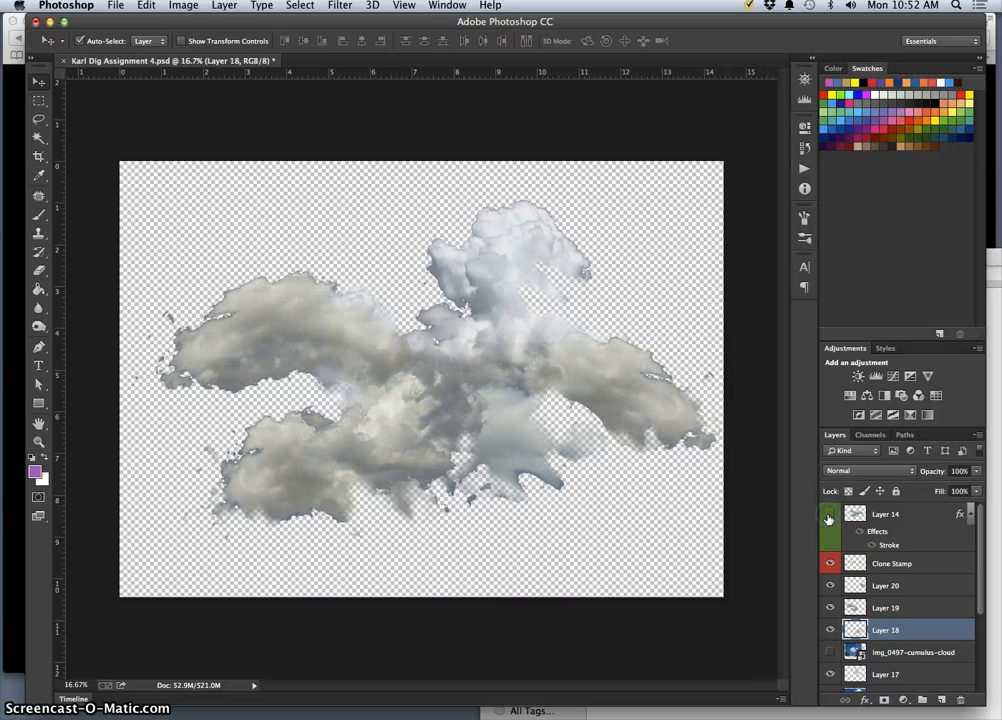
left_click(829, 517)
left_click(829, 517)
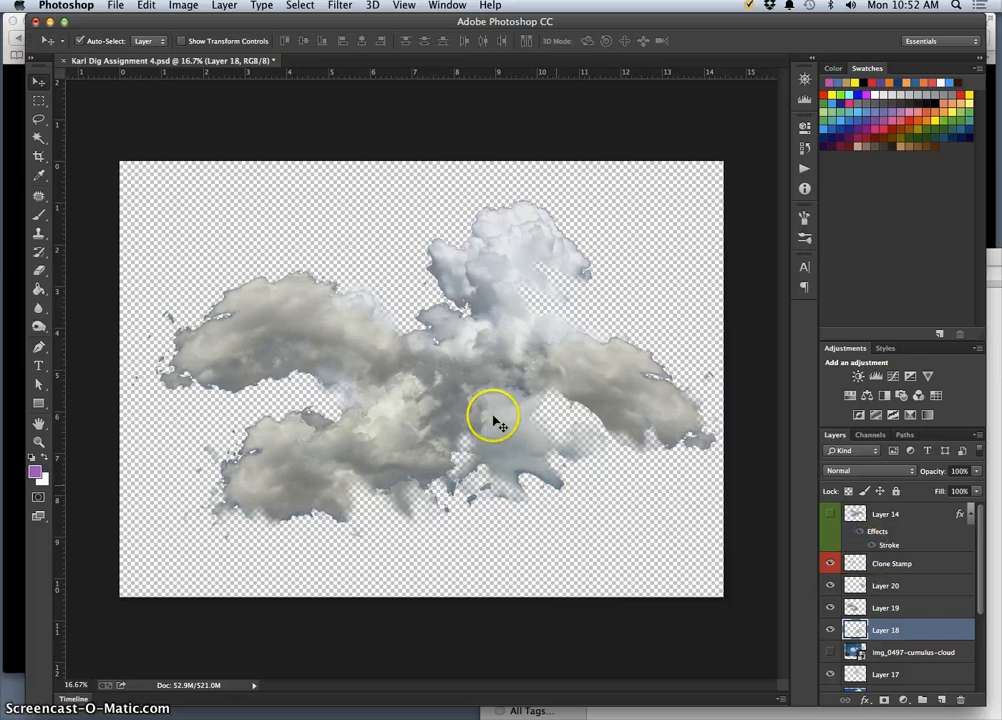
Step: On the Clone Stamp layer, clone cloud texture at 50% opacity over the bluish leg area and its seam with the lower body
left_click(889, 562)
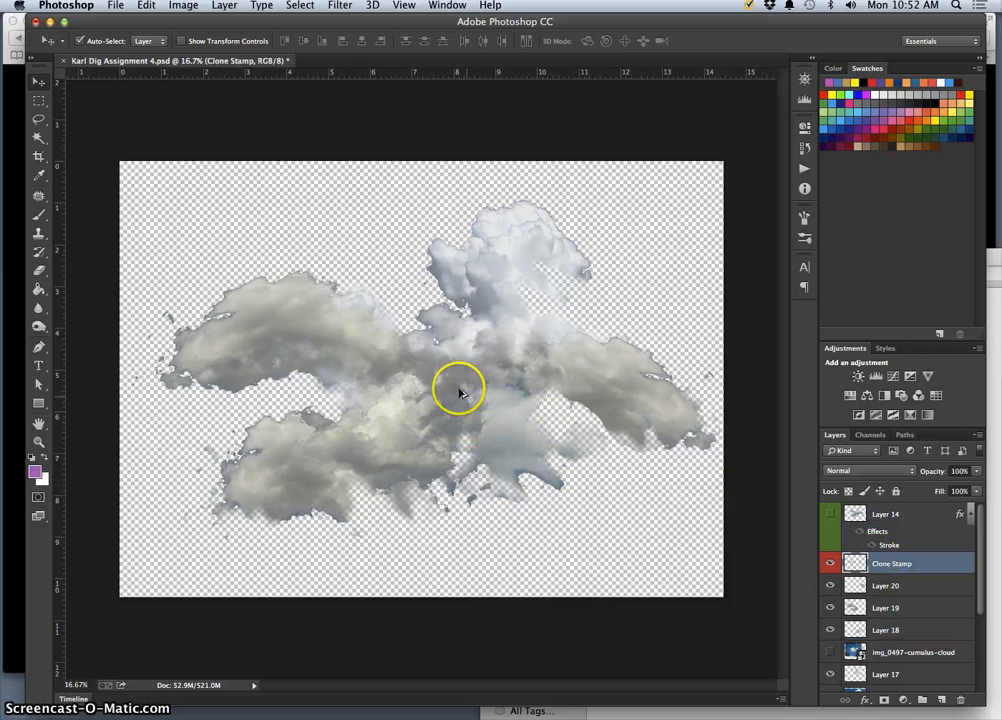
left_click(38, 233)
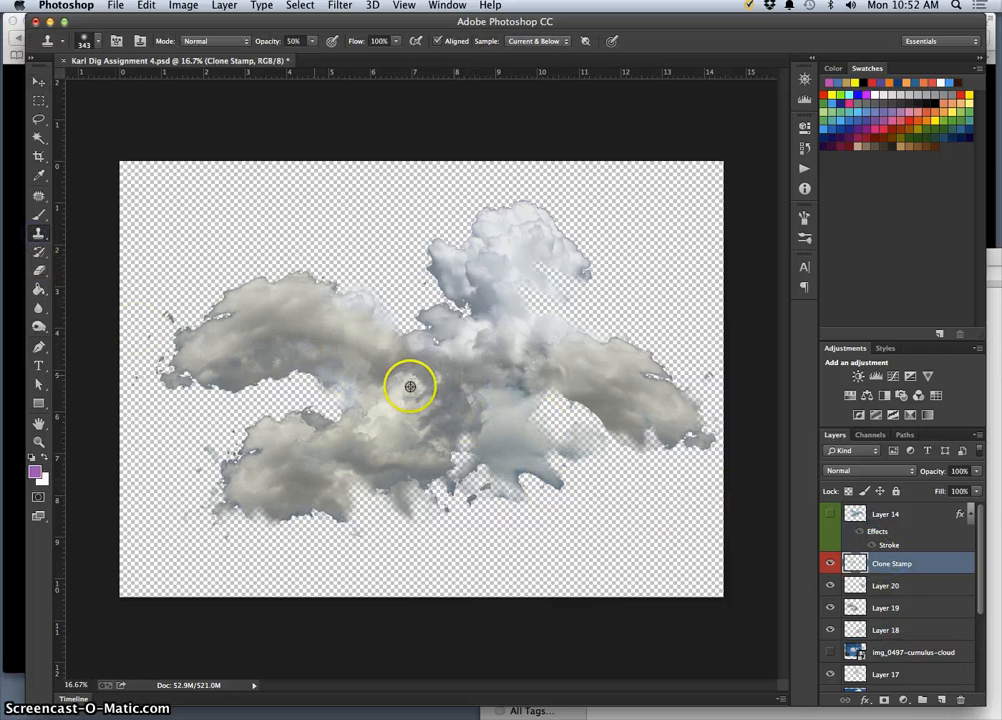
left_click(491, 426)
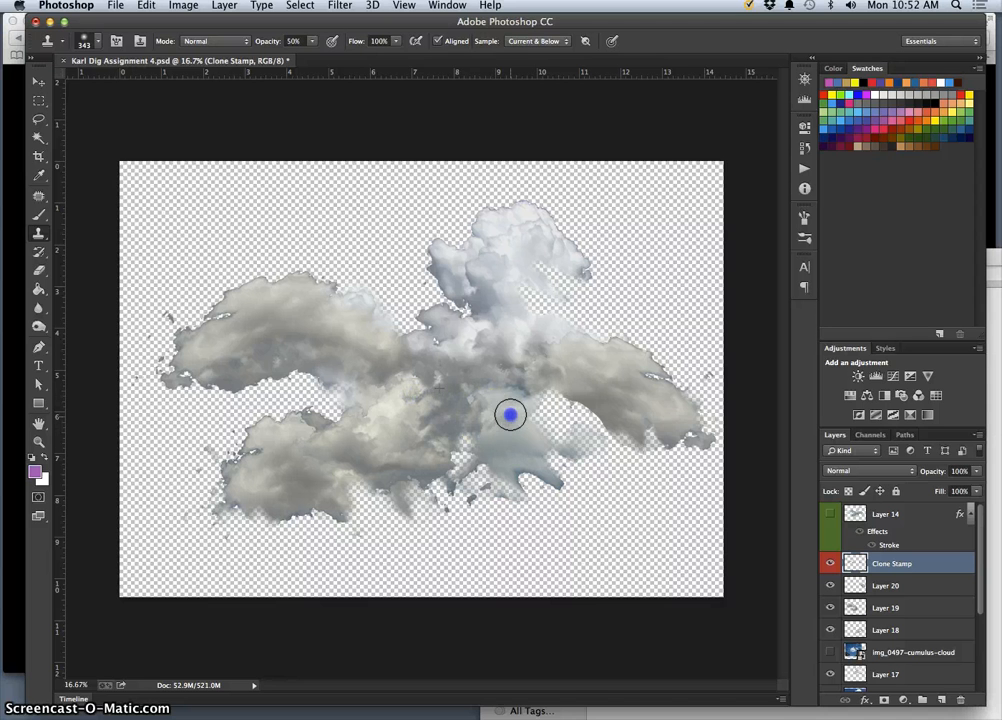
left_click_drag(517, 400, 459, 481)
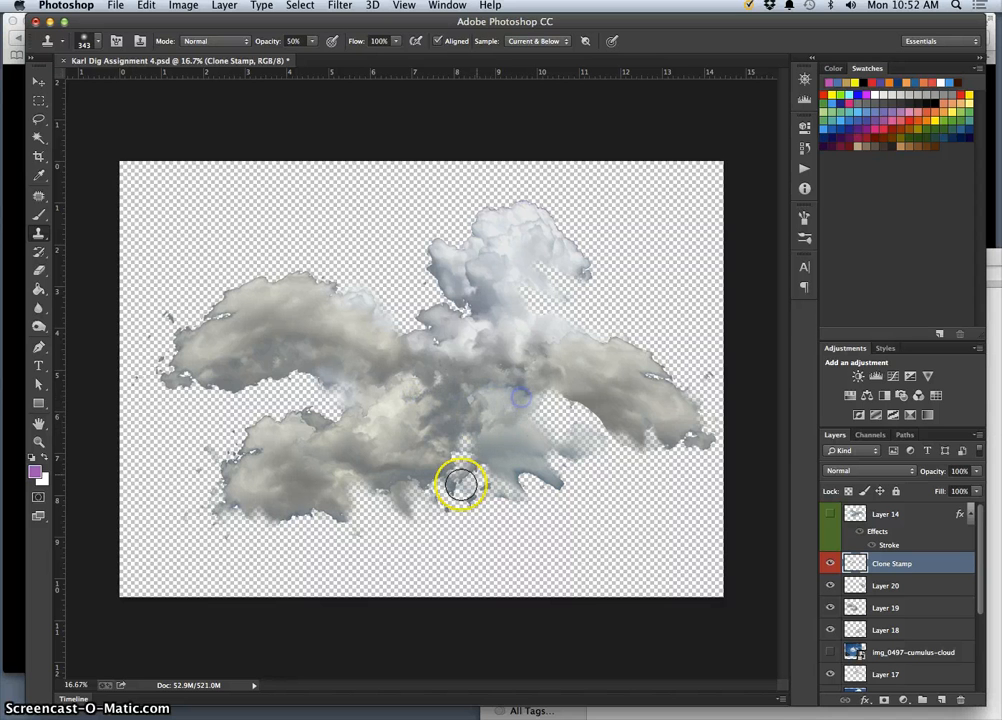
left_click(481, 440)
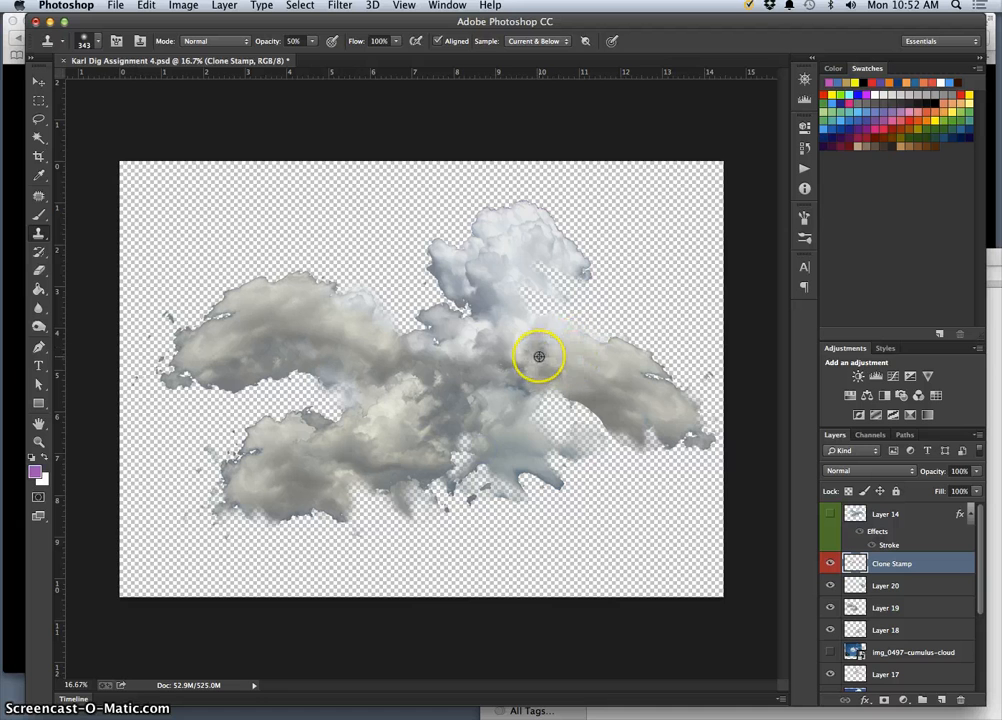
left_click(503, 461)
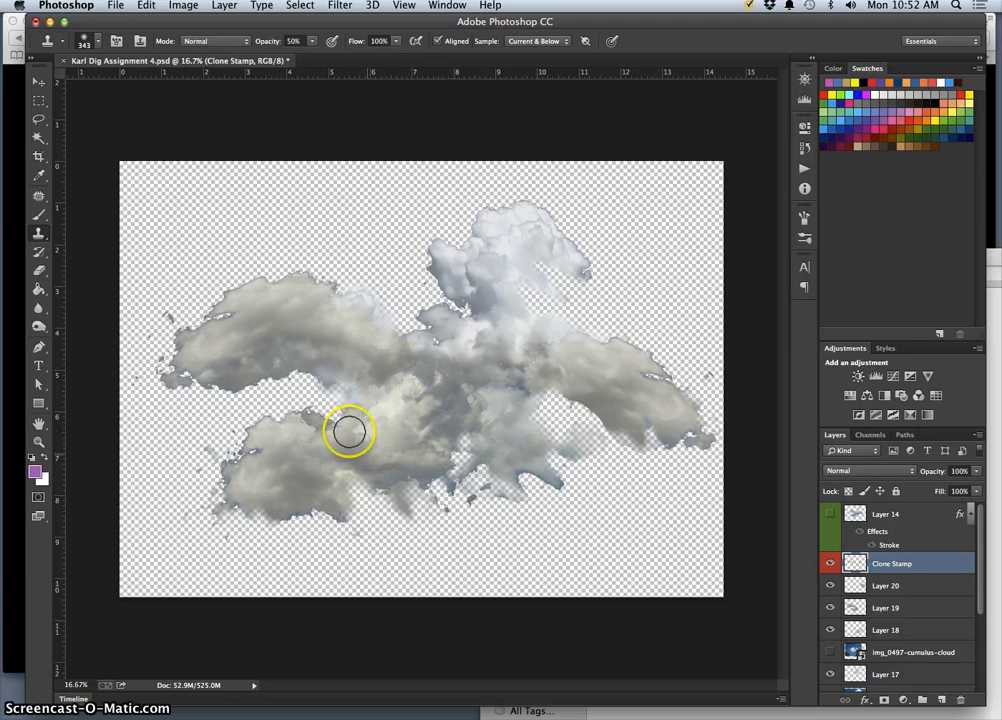
left_click(531, 447)
left_click(526, 427)
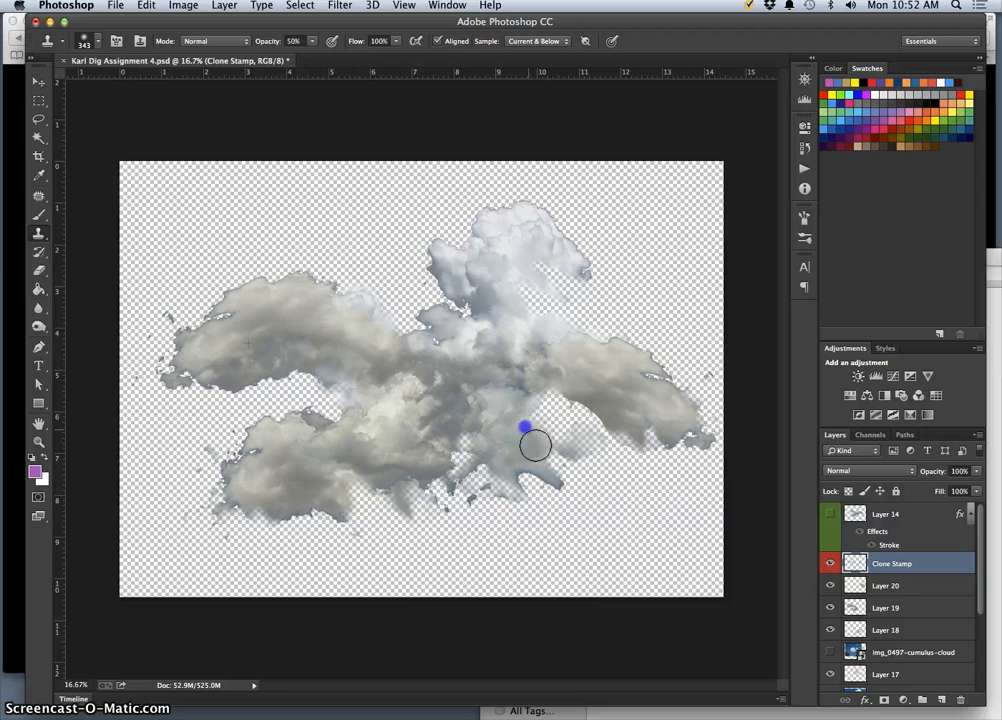
left_click(476, 284, "alt")
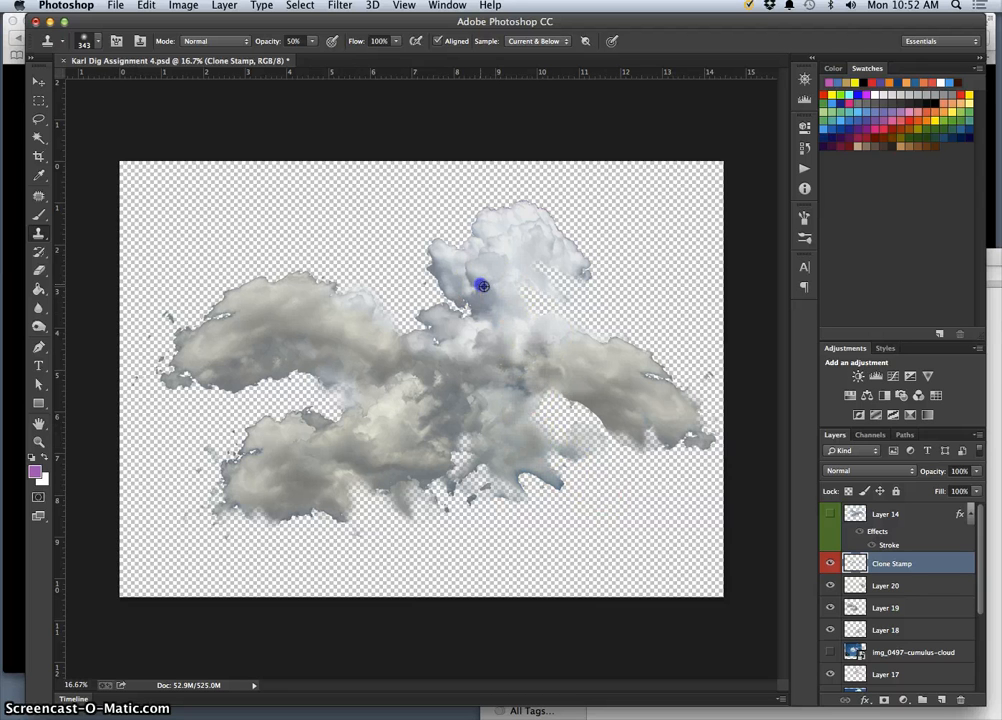
left_click(517, 433)
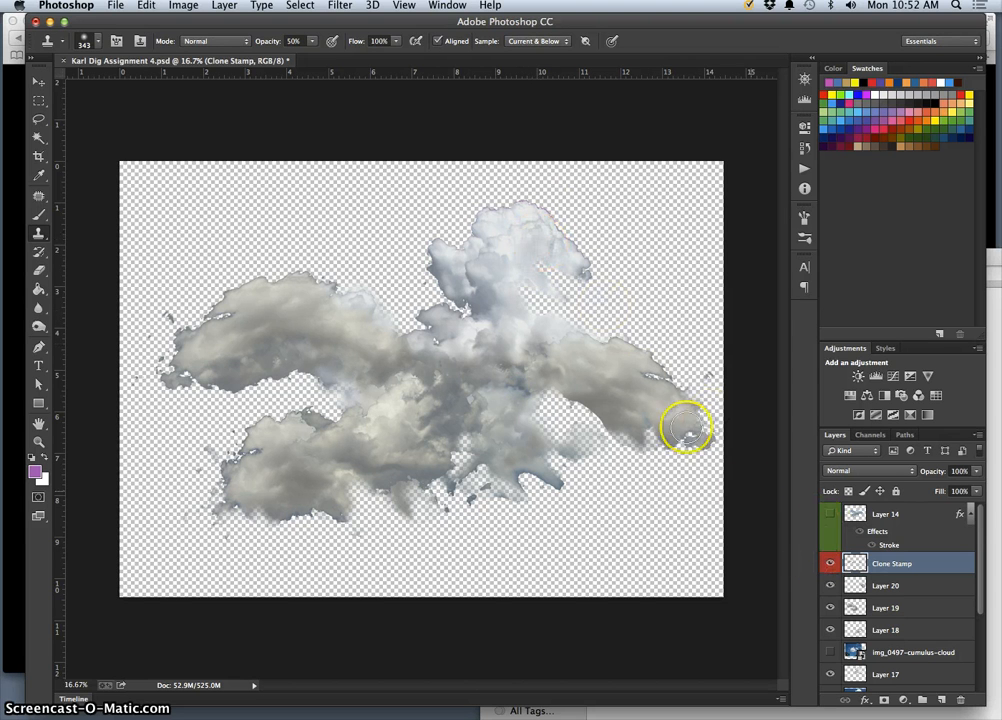
Step: Clone greyer body and wing cloud onto the white head and down along the upper beak
left_click_drag(537, 239, 538, 240)
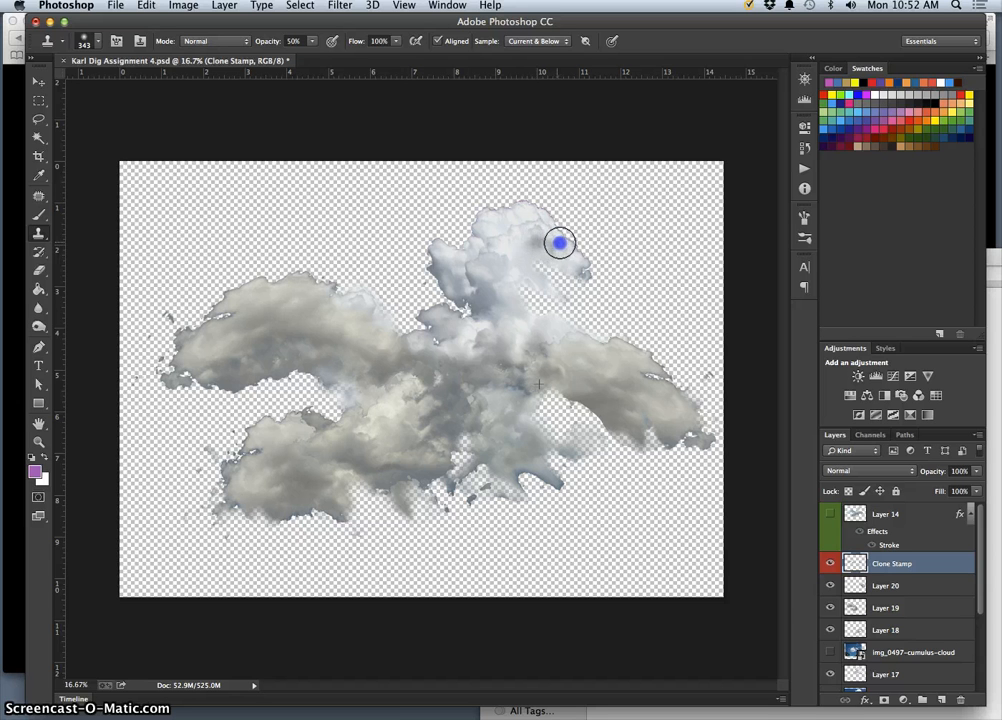
left_click_drag(531, 238, 505, 240)
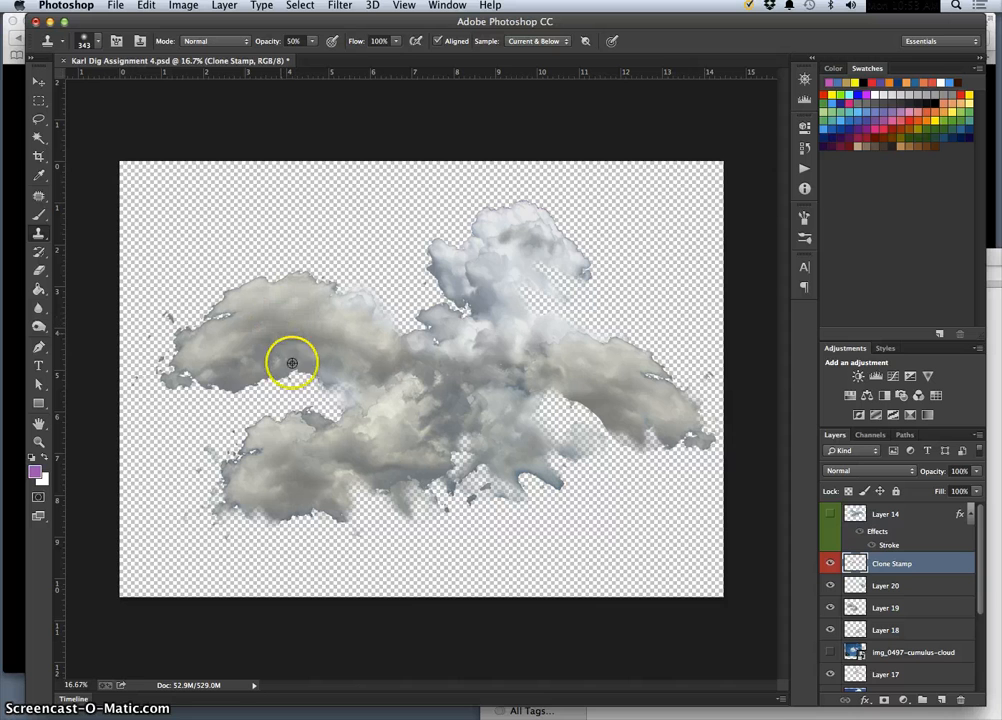
left_click_drag(510, 235, 529, 235)
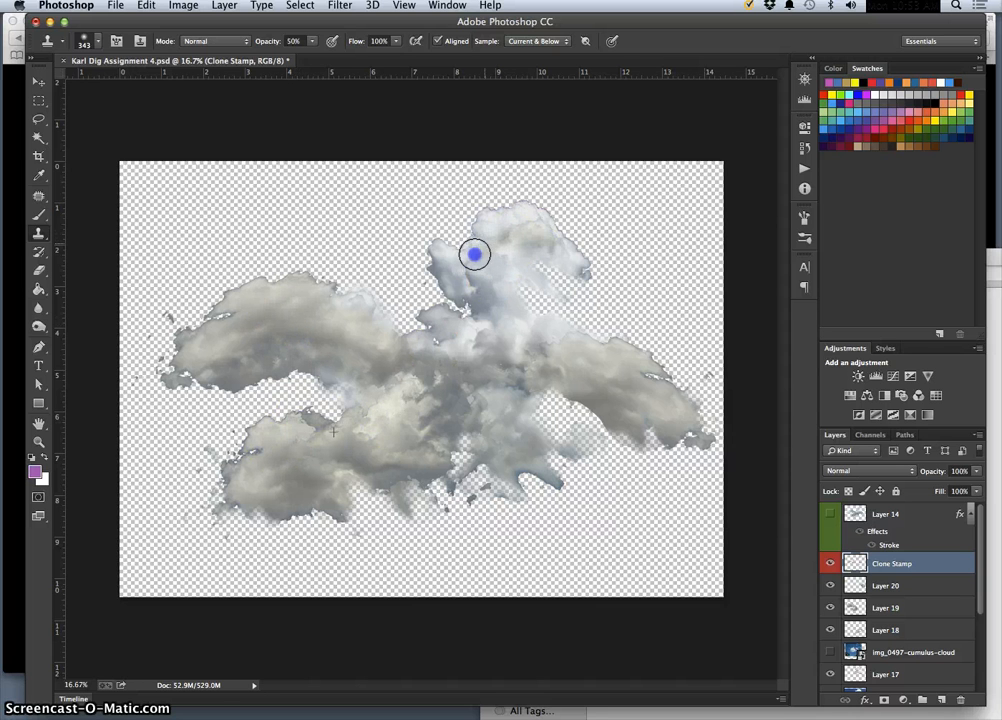
left_click_drag(495, 231, 503, 220)
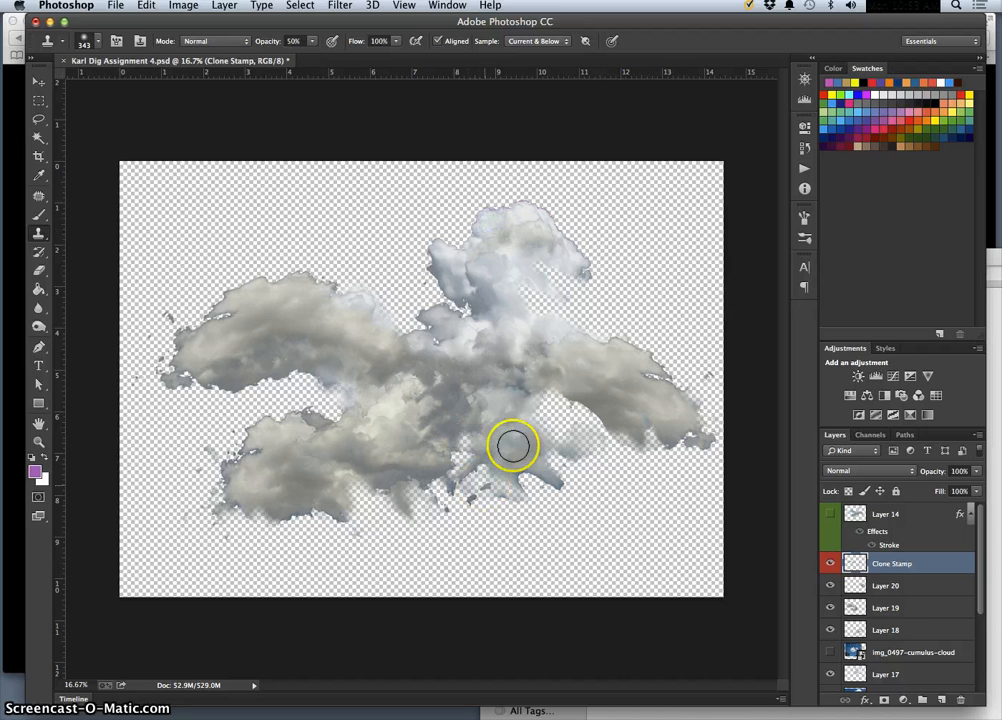
left_click(575, 250)
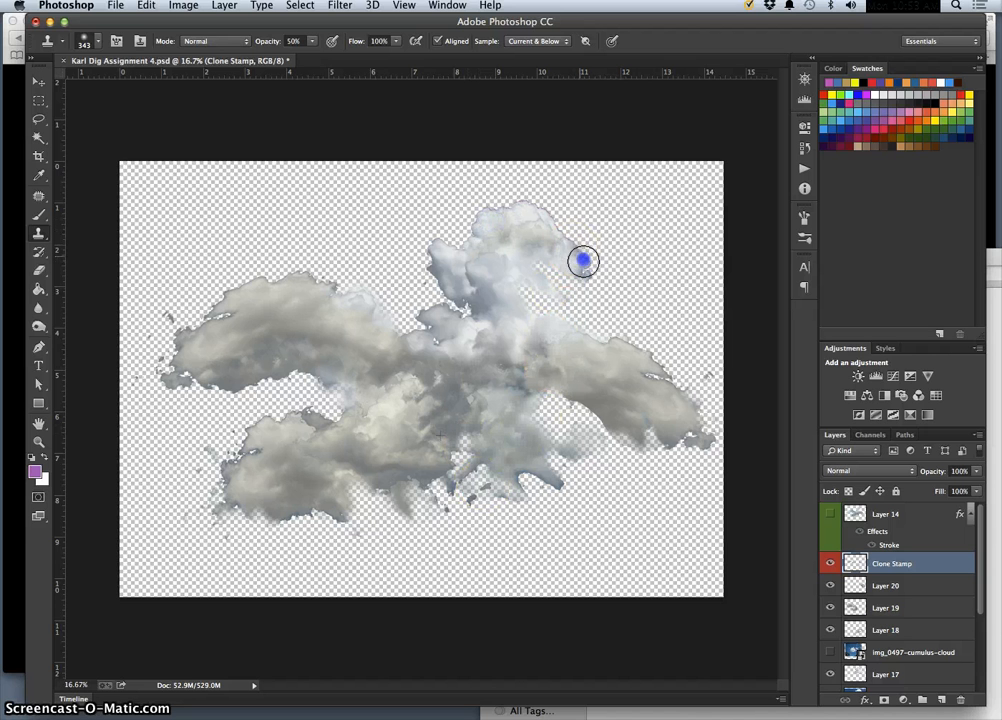
left_click_drag(583, 260, 584, 275)
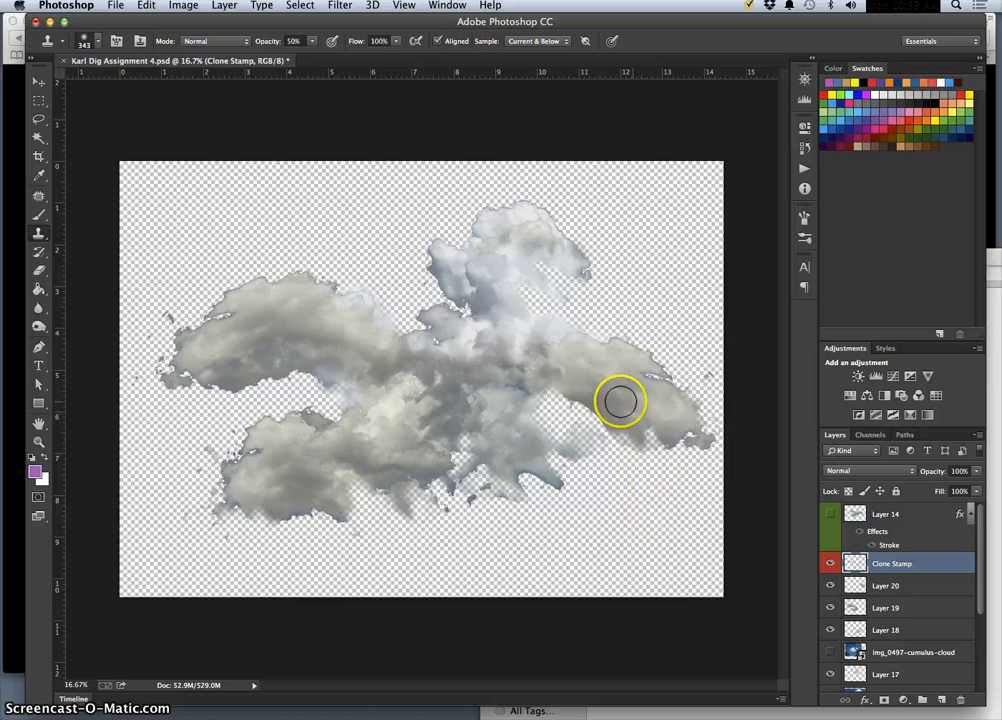
Step: Clone pale head cloud onto the beak-side wing, over the seam where the flipped copy begins
left_click(454, 271, "alt")
left_click(573, 348)
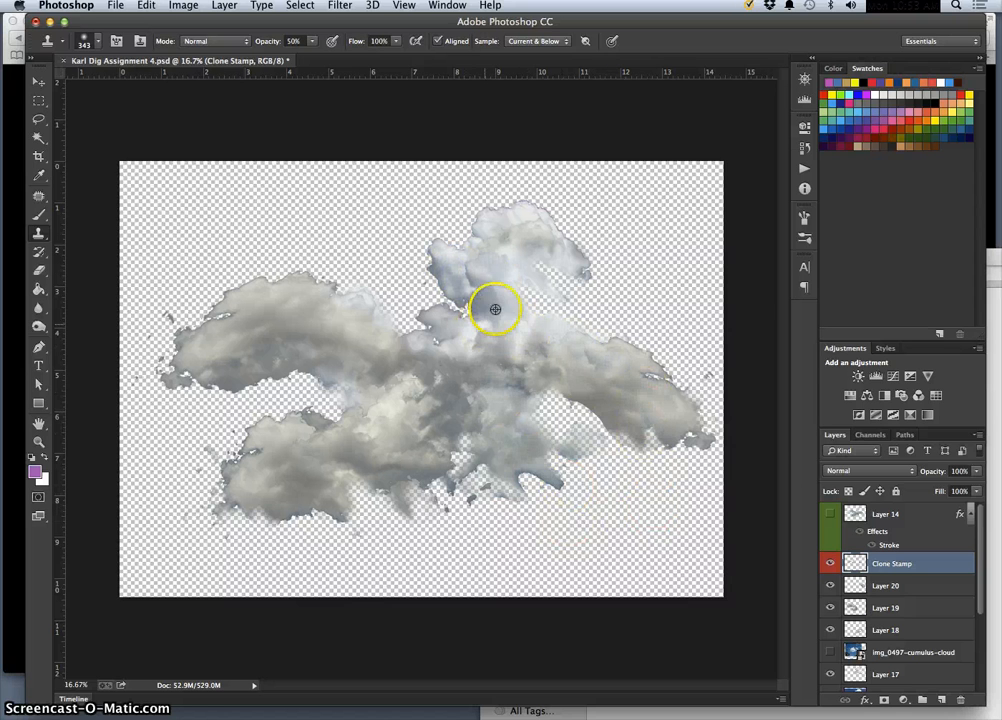
left_click(615, 364)
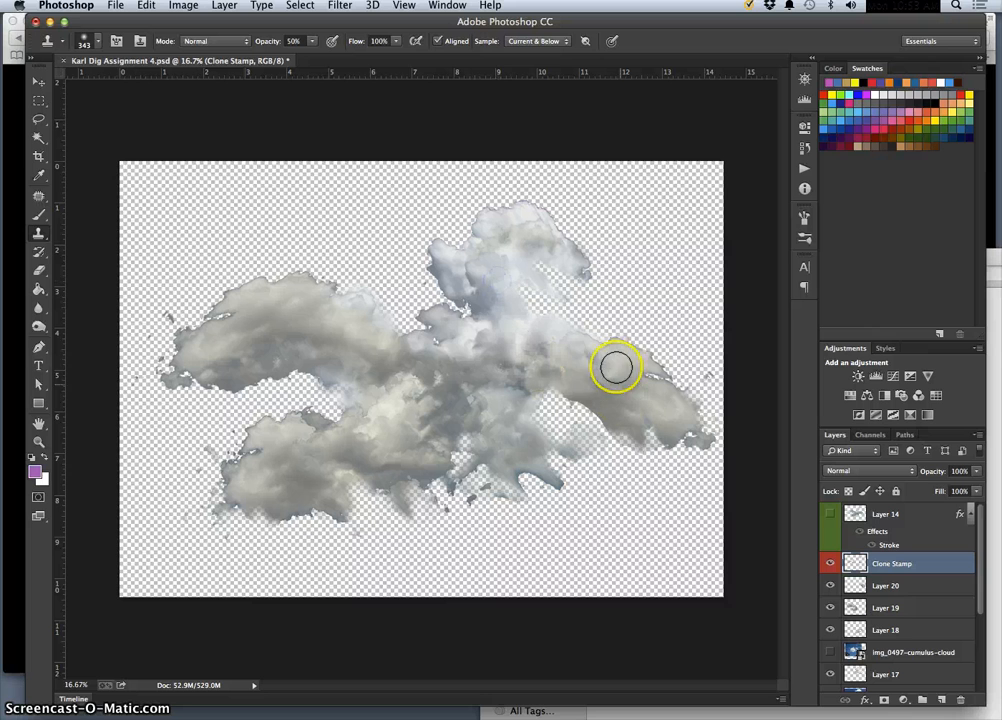
Step: Clone pale neck cloud along the upper part of the outspread wing
left_click(495, 284, "alt")
left_click_drag(362, 320, 320, 311)
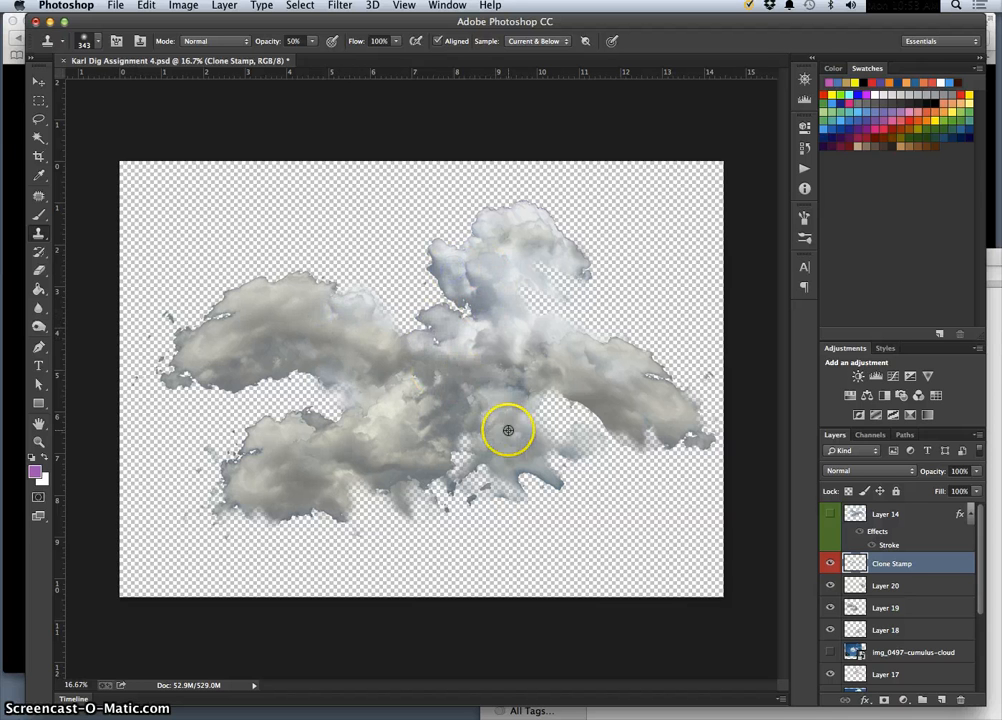
left_click(326, 308)
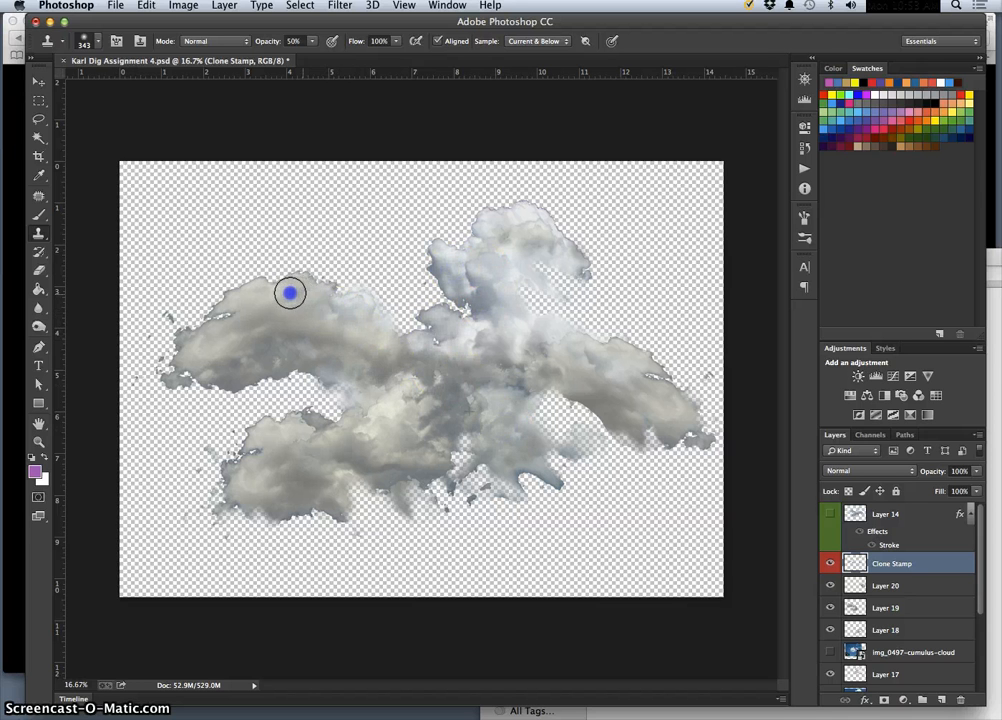
left_click_drag(290, 293, 281, 291)
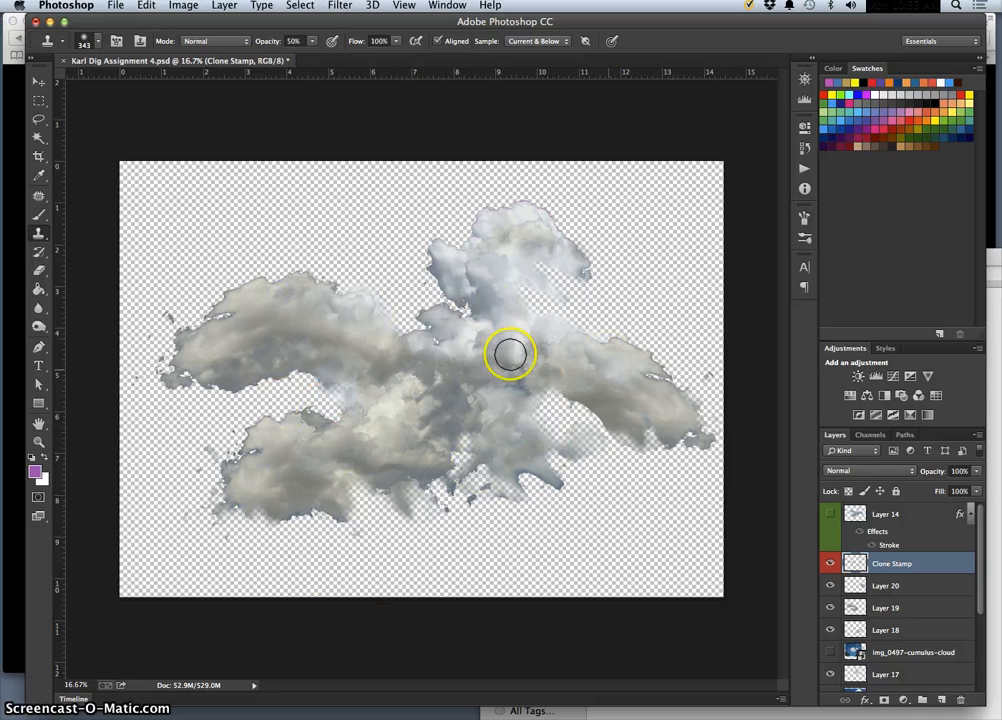
Step: Clone pale neck cloud over the darker middle of the chest between the two wings
left_click(497, 275)
left_click(461, 366)
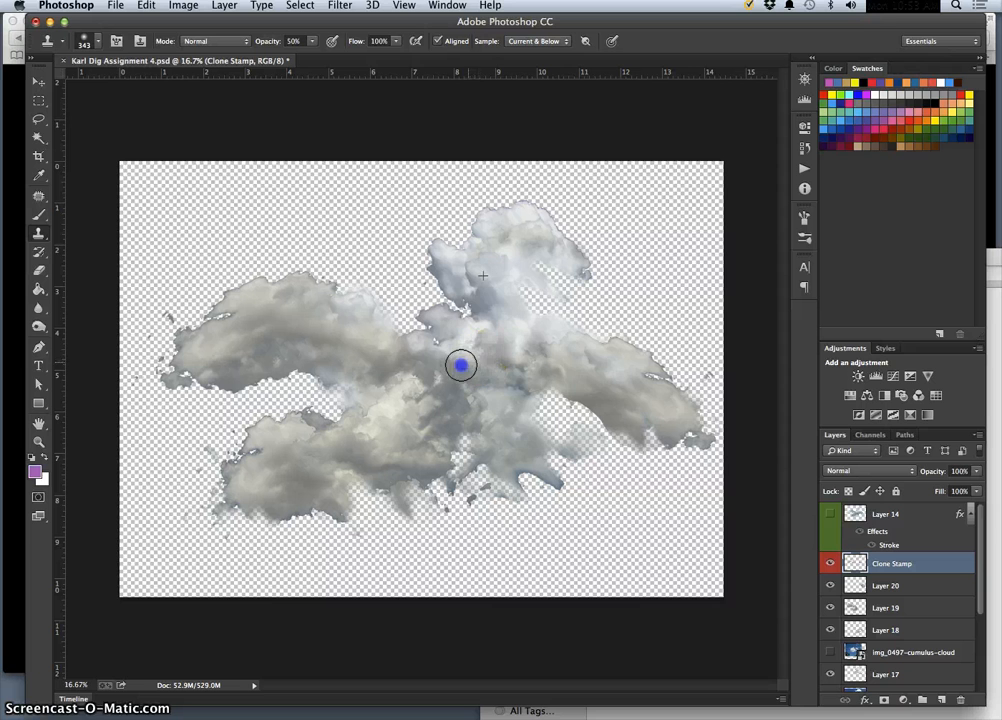
mouse_move(488, 383)
left_mouse_down()
mouse_move(532, 433)
mouse_move(594, 369)
left_mouse_up()
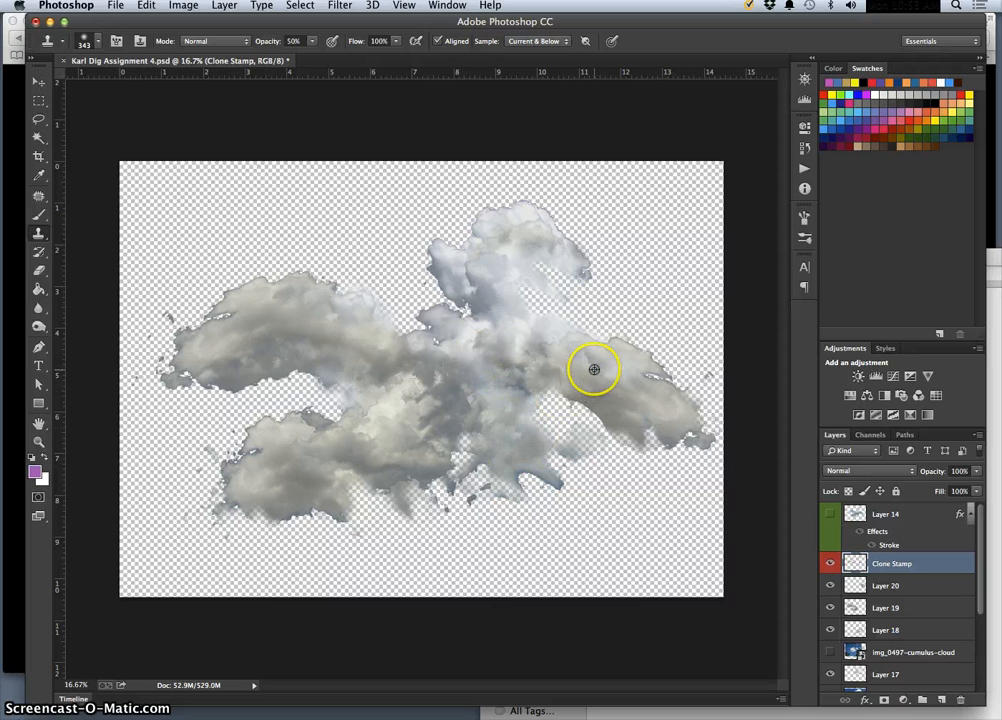
Step: Clone cloud from the beak-side wing and the neck over the join between the outspread wing and the body
left_click(440, 366)
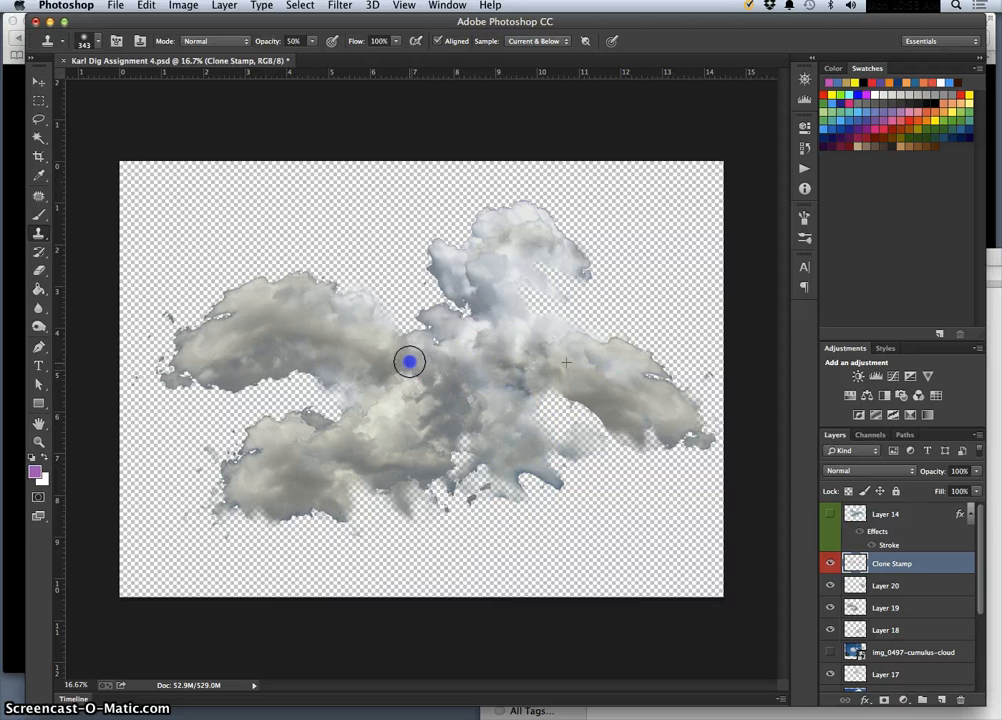
left_click(501, 322, "alt")
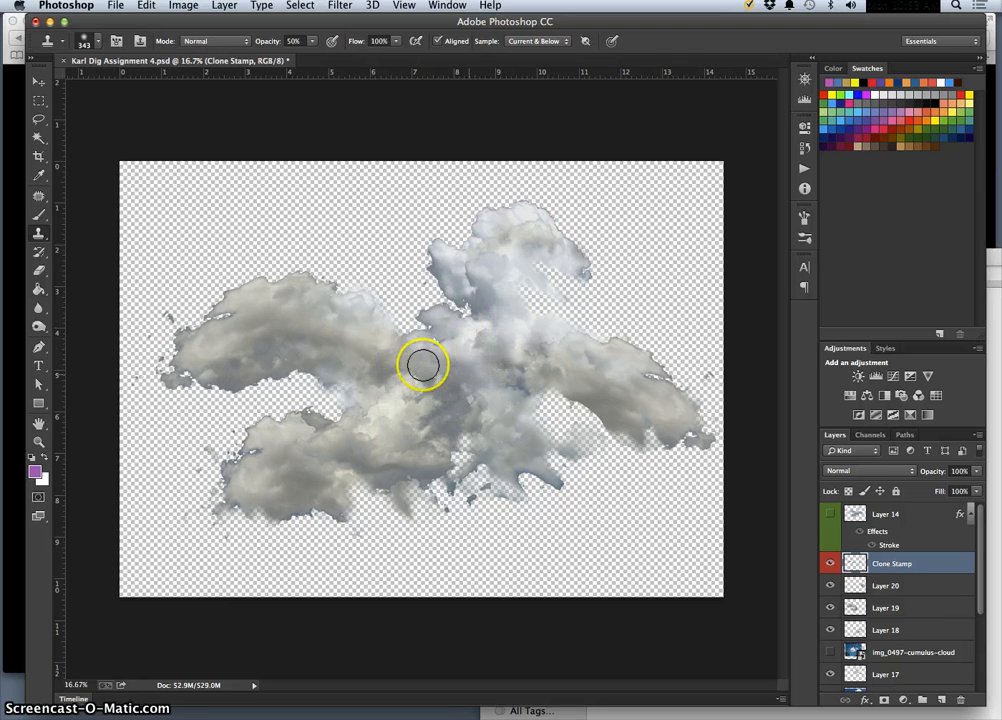
left_click_drag(406, 358, 398, 363)
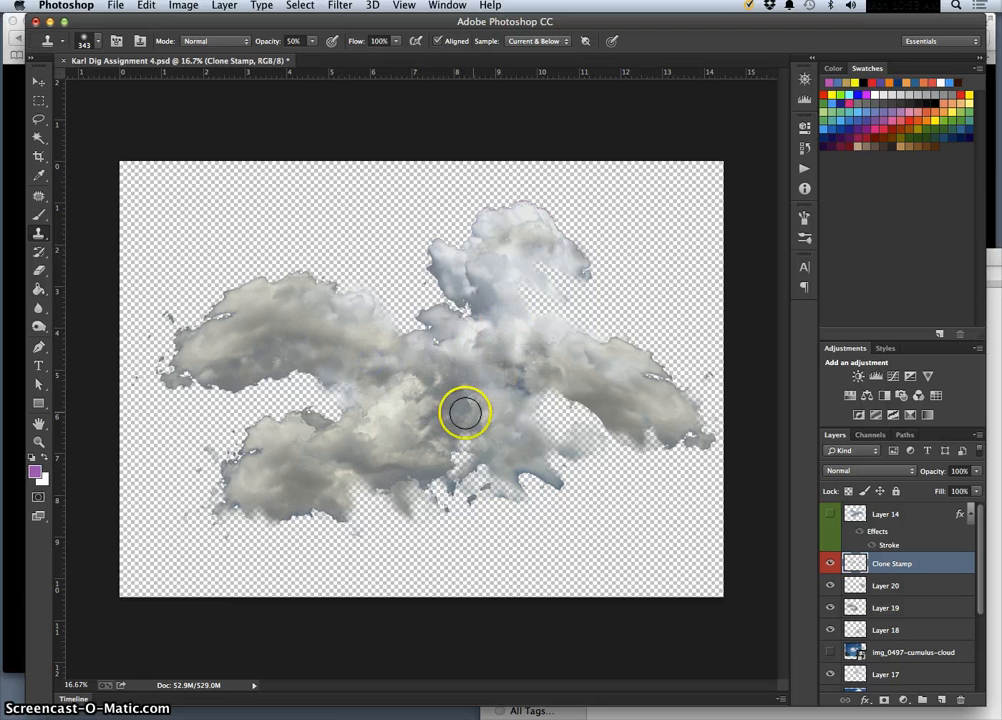
Step: Clone pale head cloud onto the lower body cloud, and body cloud onto the base of the beak-side wing
left_click(415, 435)
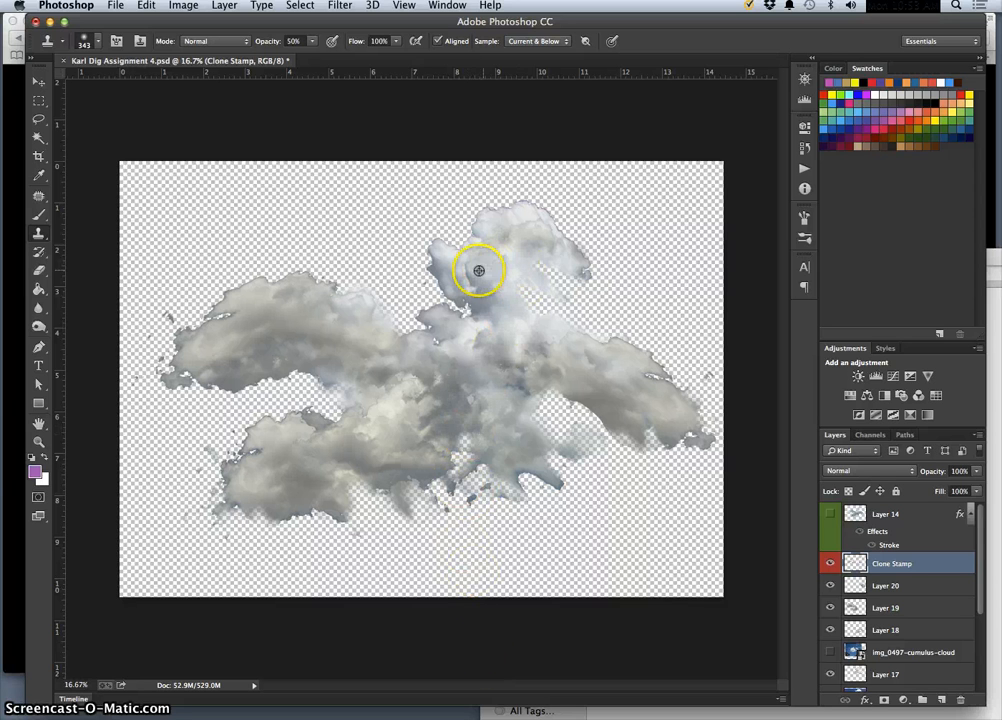
left_click(381, 423)
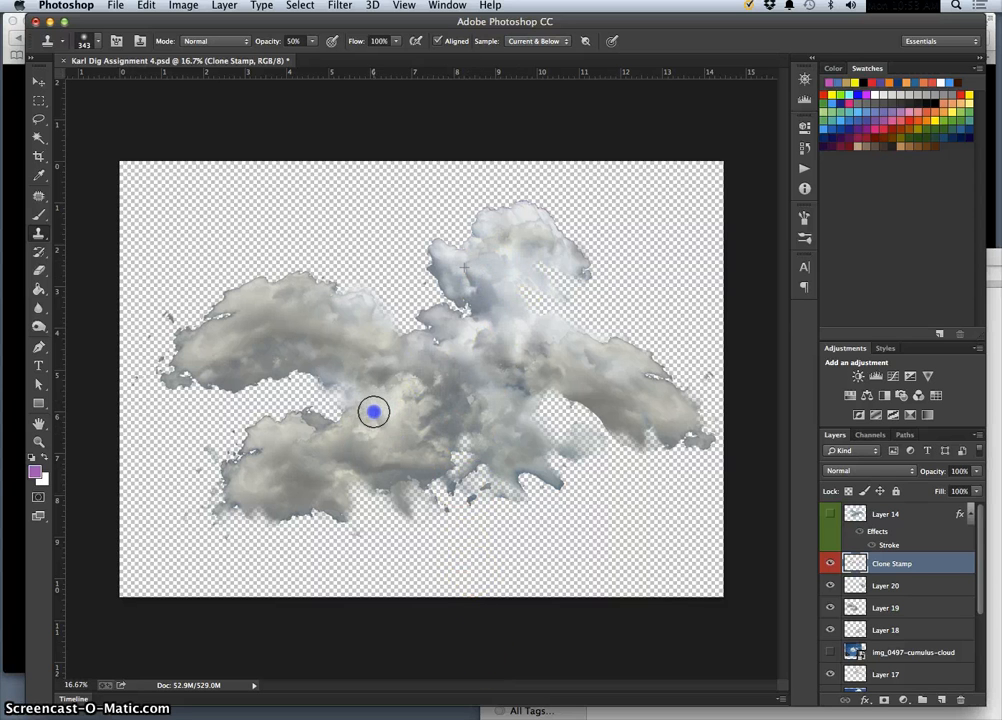
mouse_move(373, 411)
left_mouse_down()
mouse_move(474, 366)
mouse_move(519, 391)
left_mouse_up()
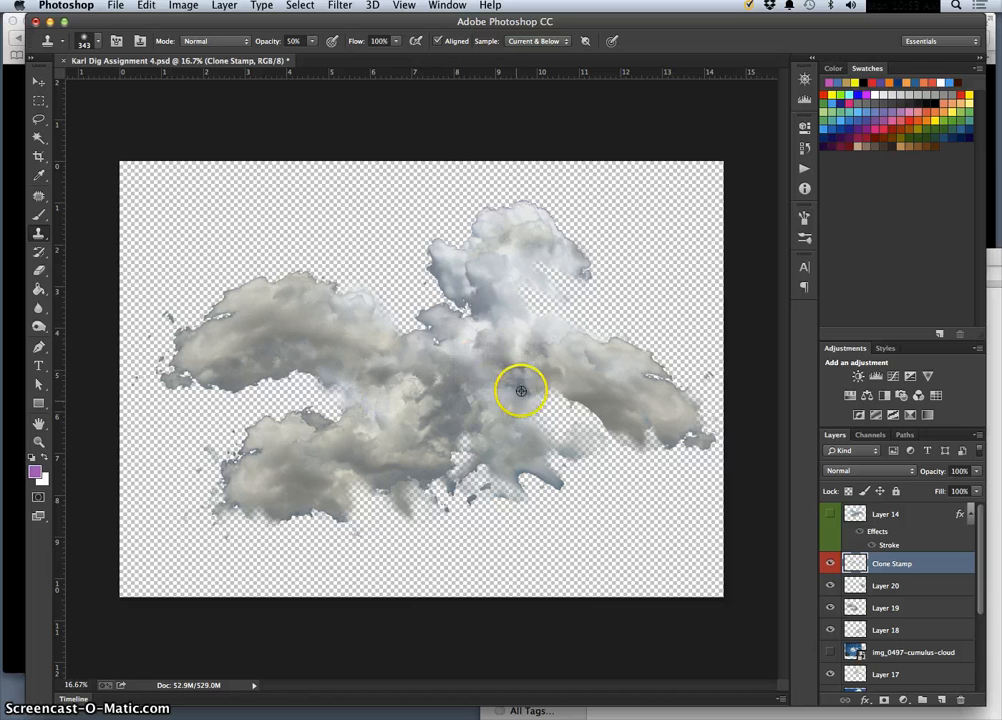
left_click(549, 334)
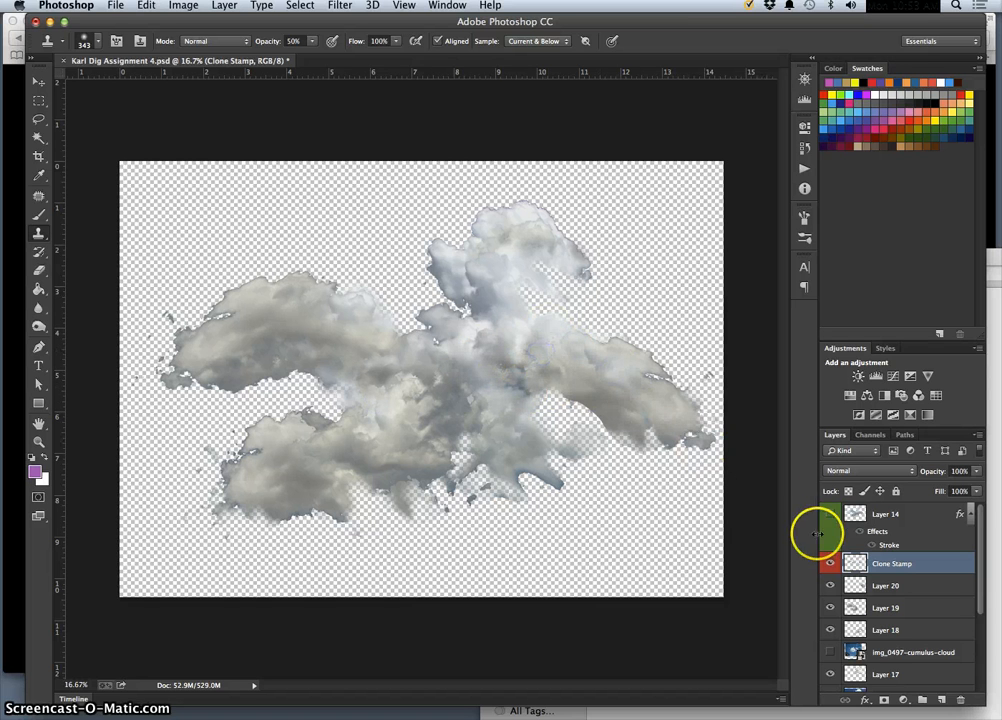
Step: Compare the bird with and without the Clone Stamp layer and set that layer's opacity to 83%
left_click(830, 564)
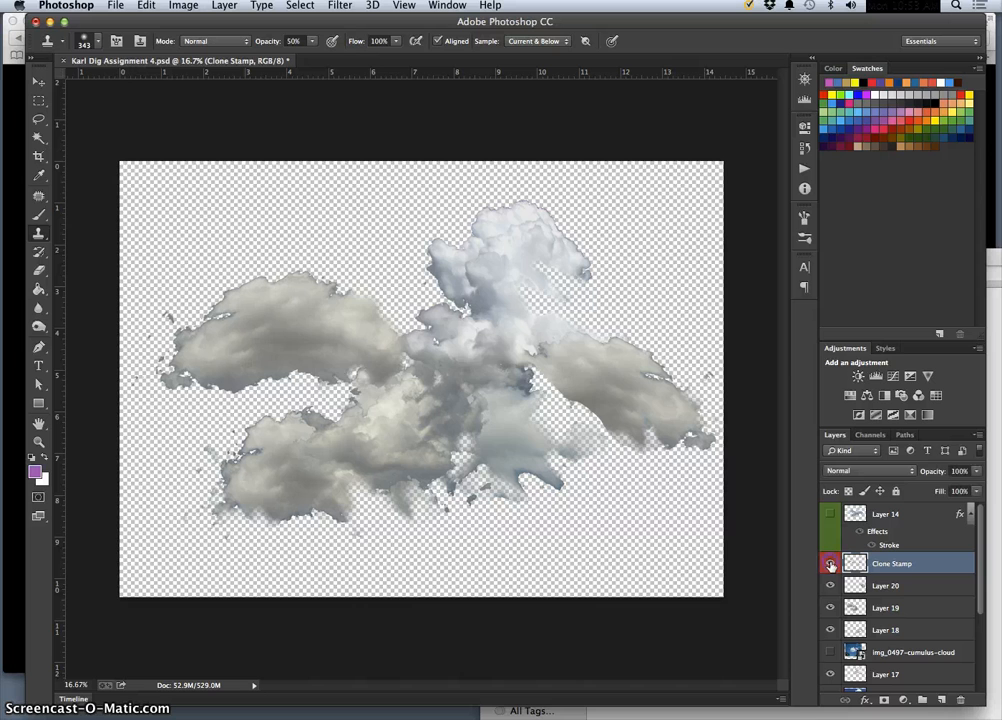
left_click(830, 564)
left_click(830, 564)
left_click(830, 564)
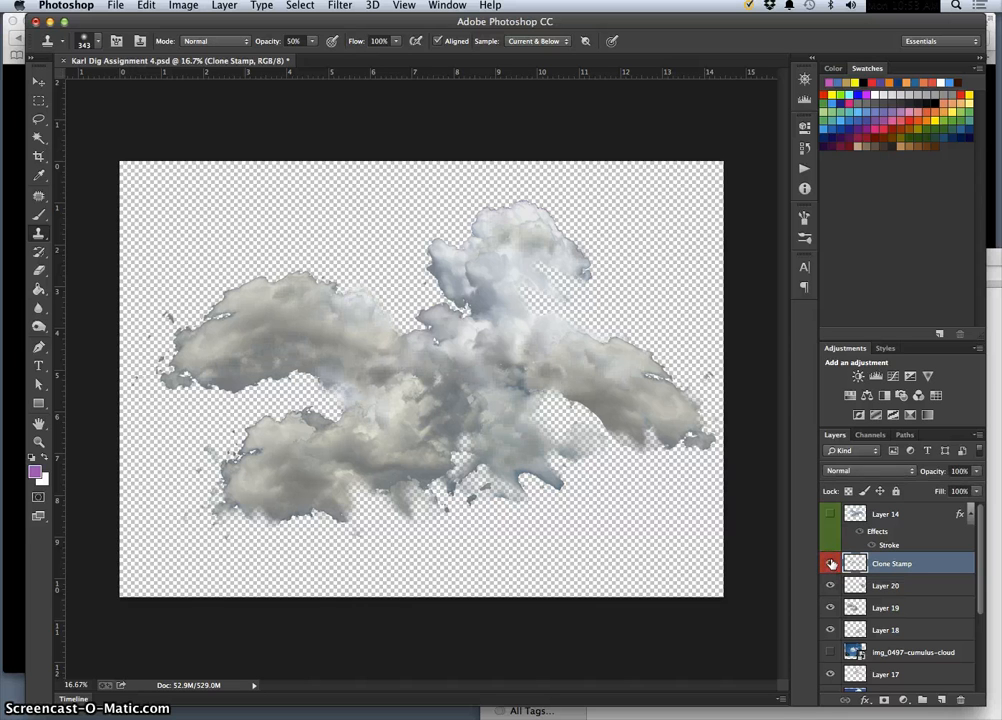
left_click(830, 564)
left_click(830, 564)
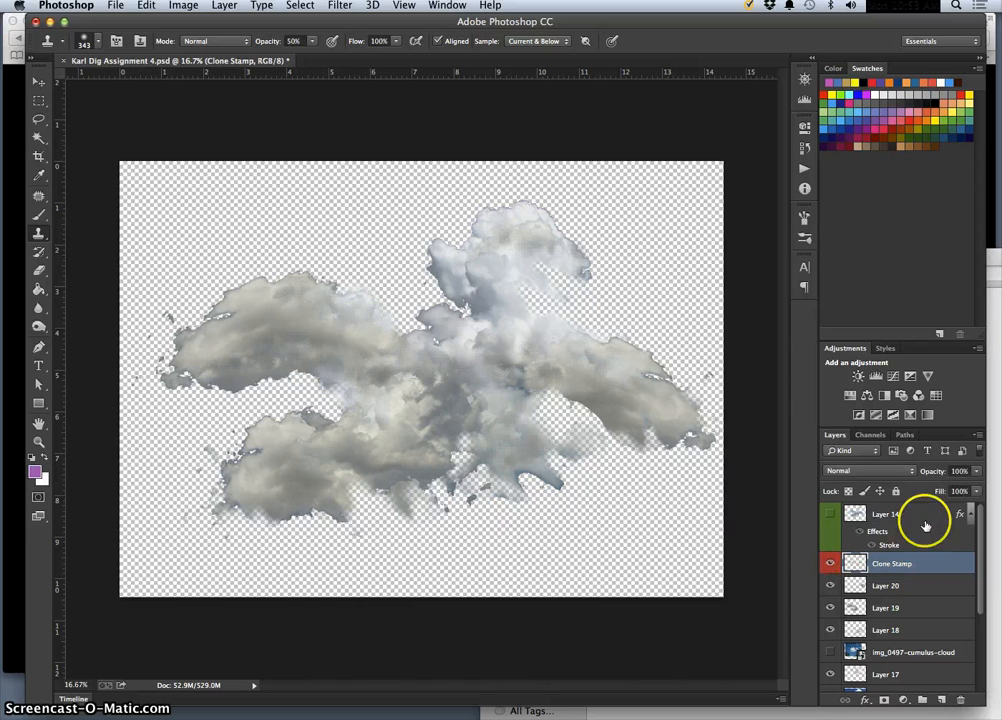
left_click(975, 472)
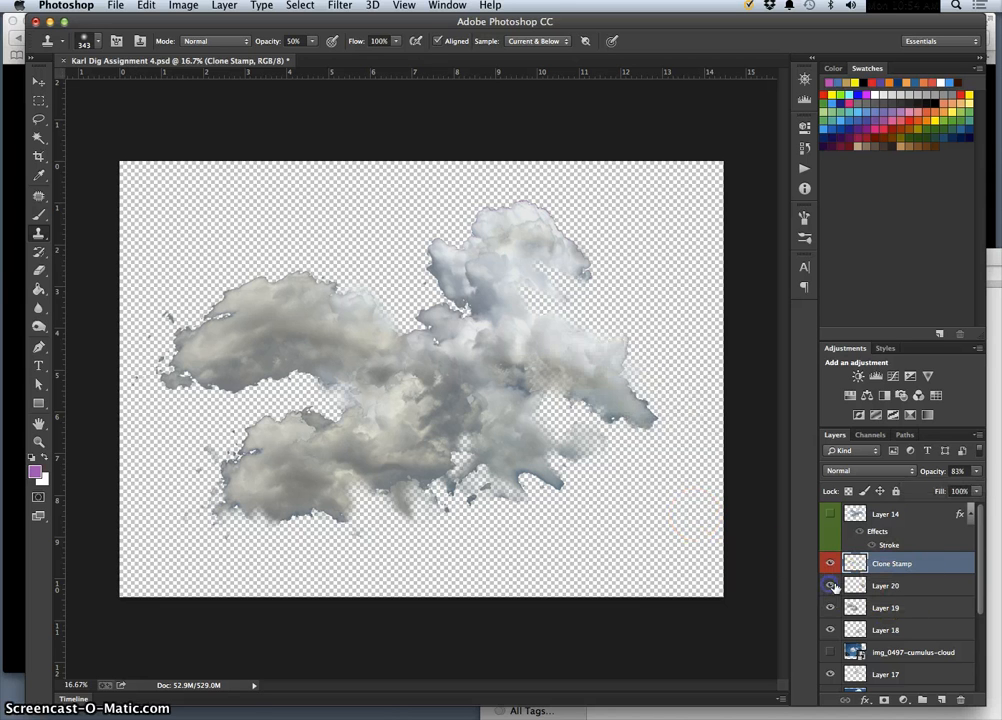
Step: Erase along the underside of the beak-side wing on Layer 20 with the soft eraser at 58% opacity
left_click(885, 586)
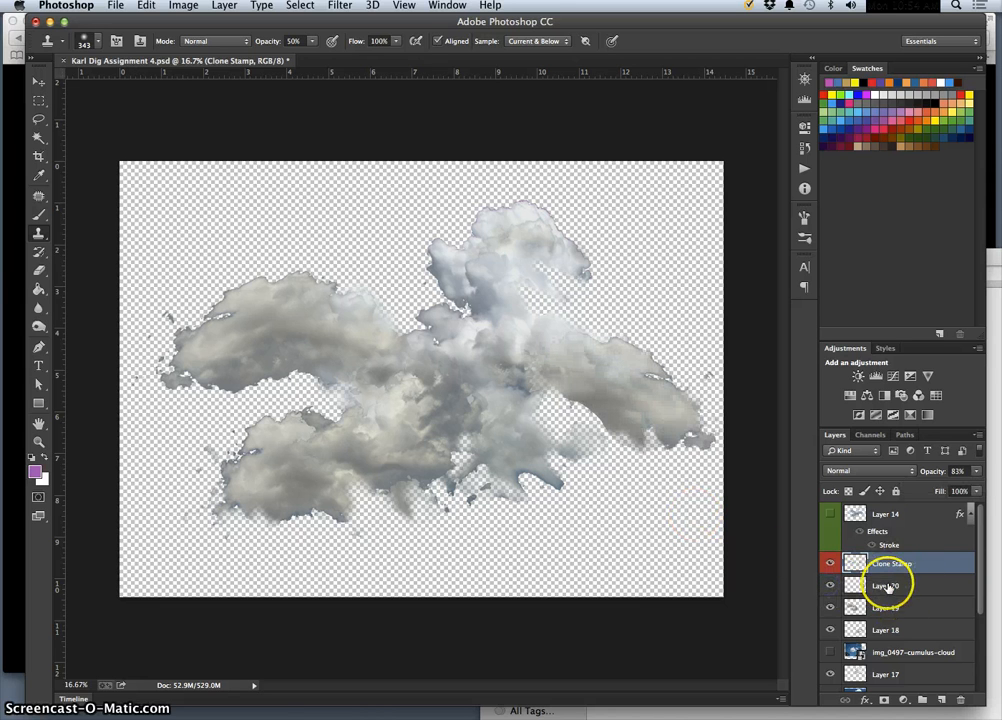
left_click(40, 271)
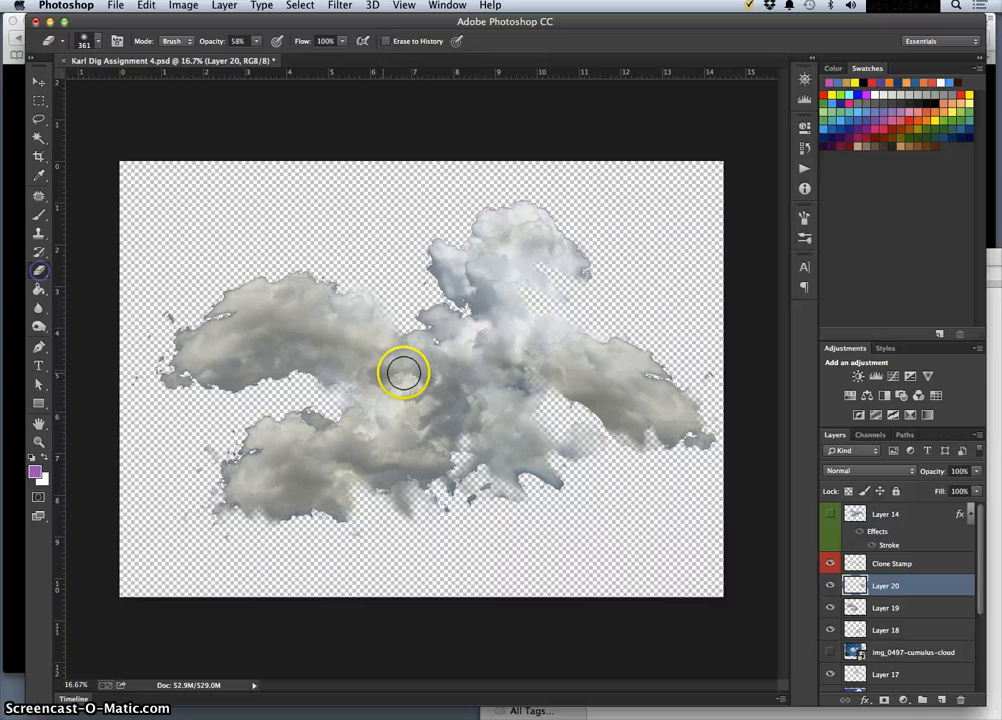
left_click(605, 415)
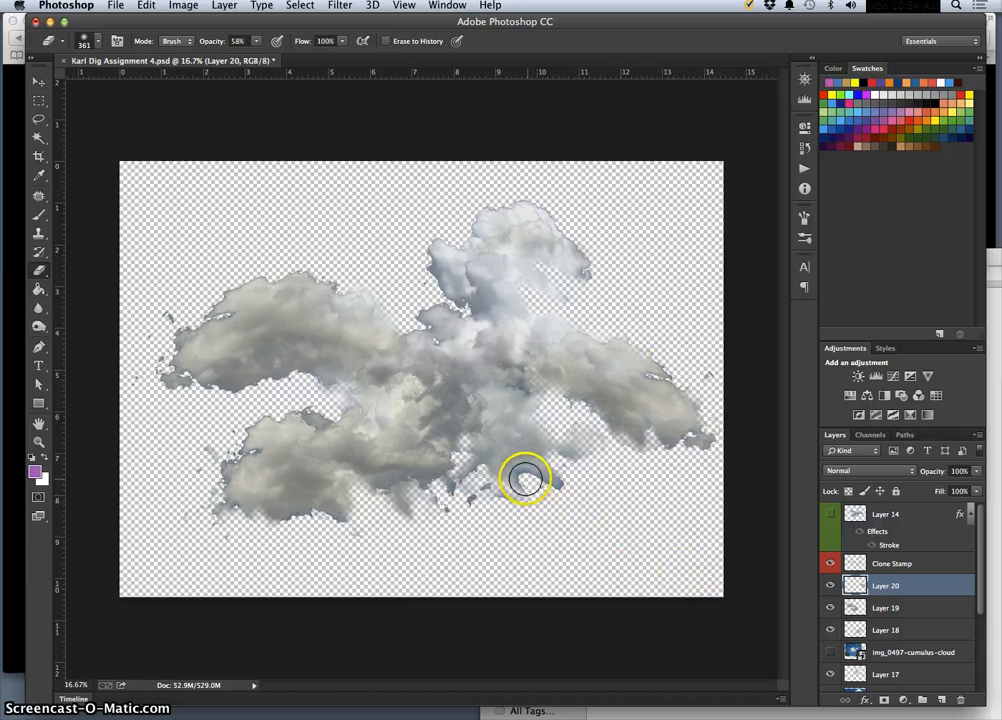
Step: Clone body cloud over the dark lower edge beneath the chest on the Clone Stamp layer
left_click(41, 87)
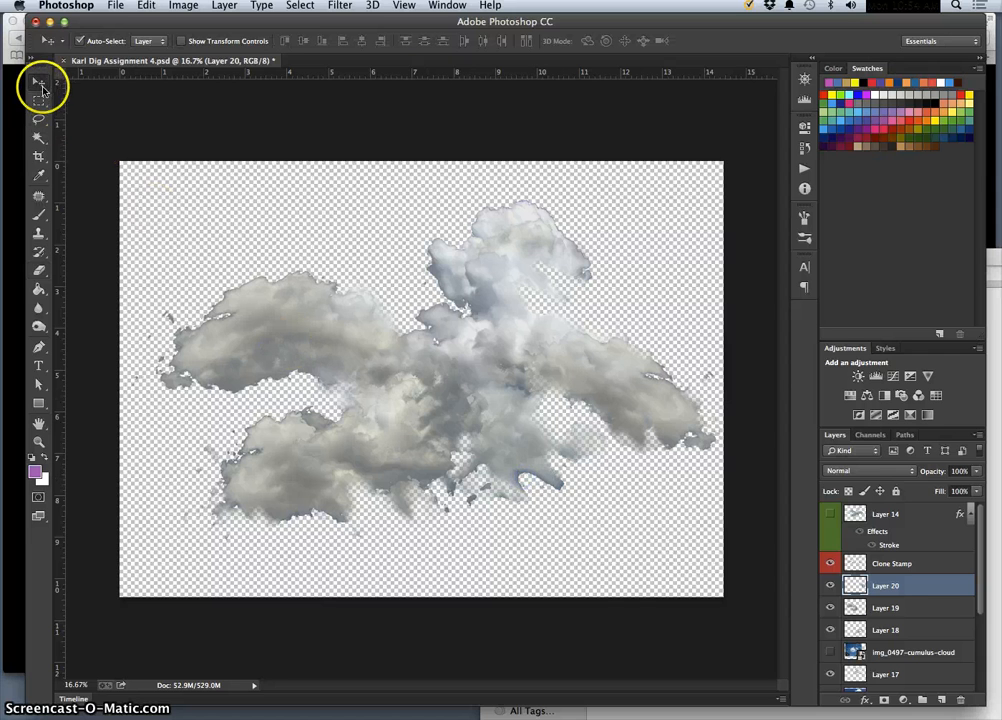
left_click(528, 449)
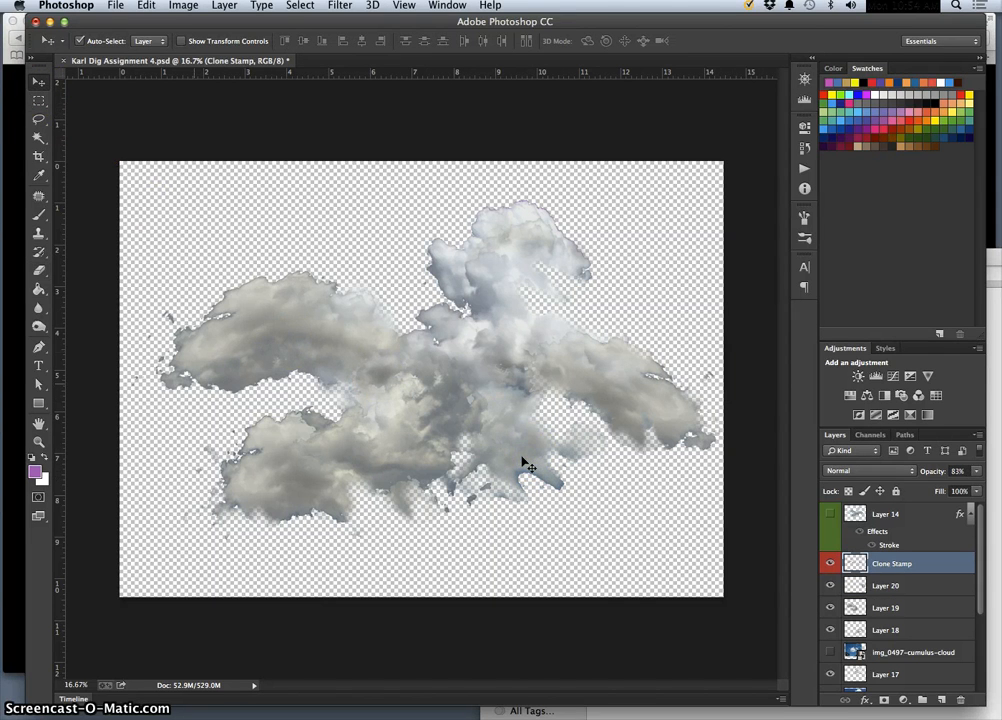
left_click(39, 234)
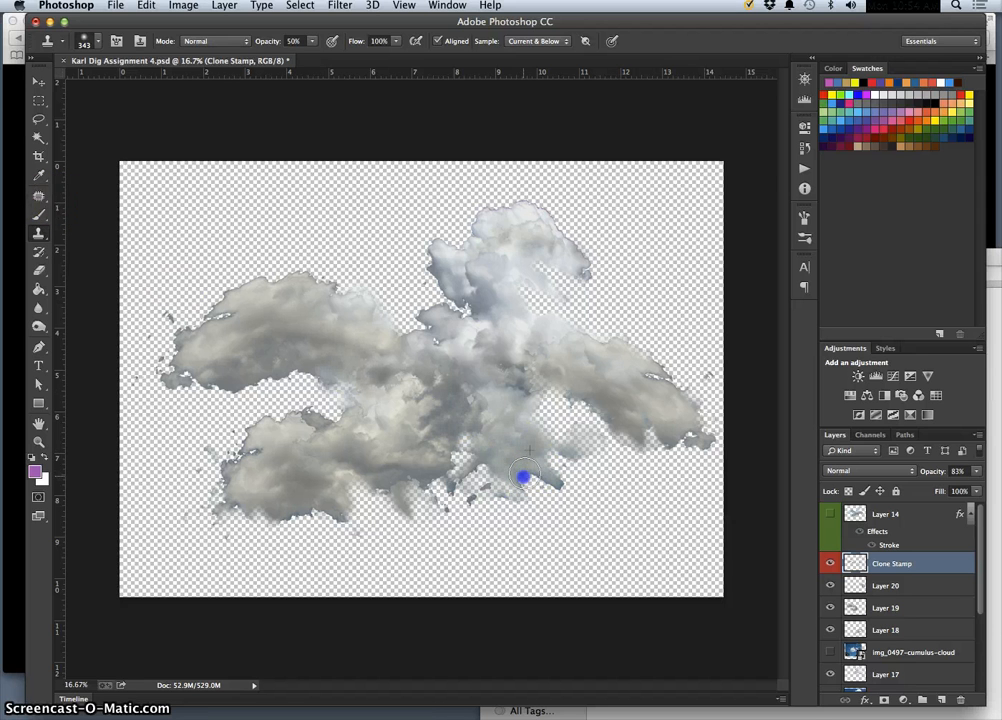
Step: Soften the hard bluish edges below the chest by erasing them on Layer 18
left_click(39, 83)
left_click(567, 484)
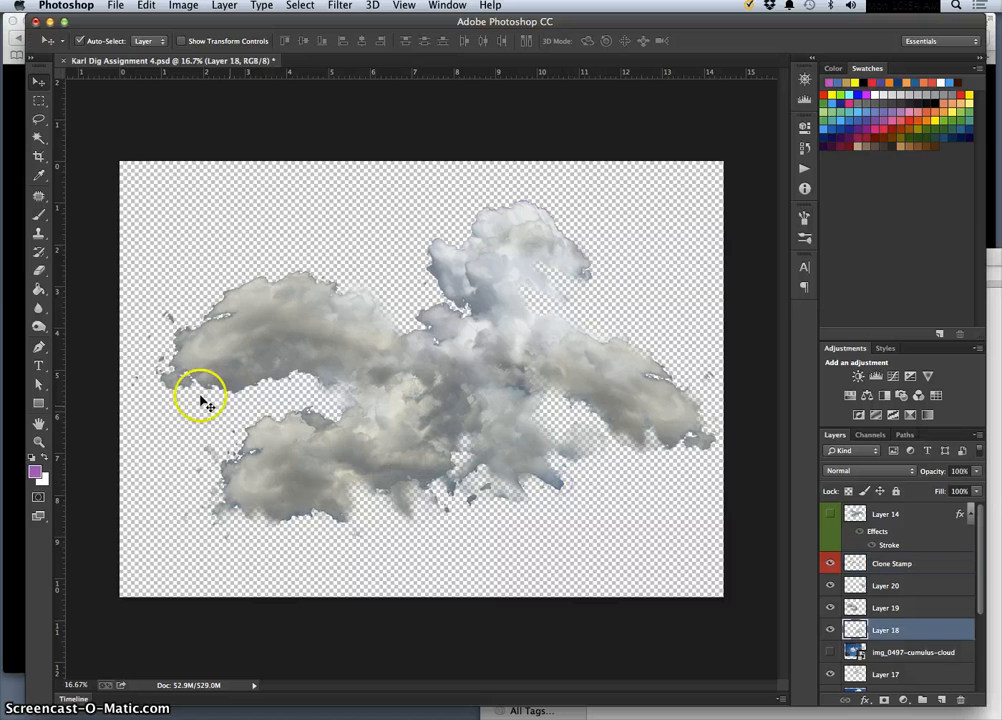
left_click(38, 270)
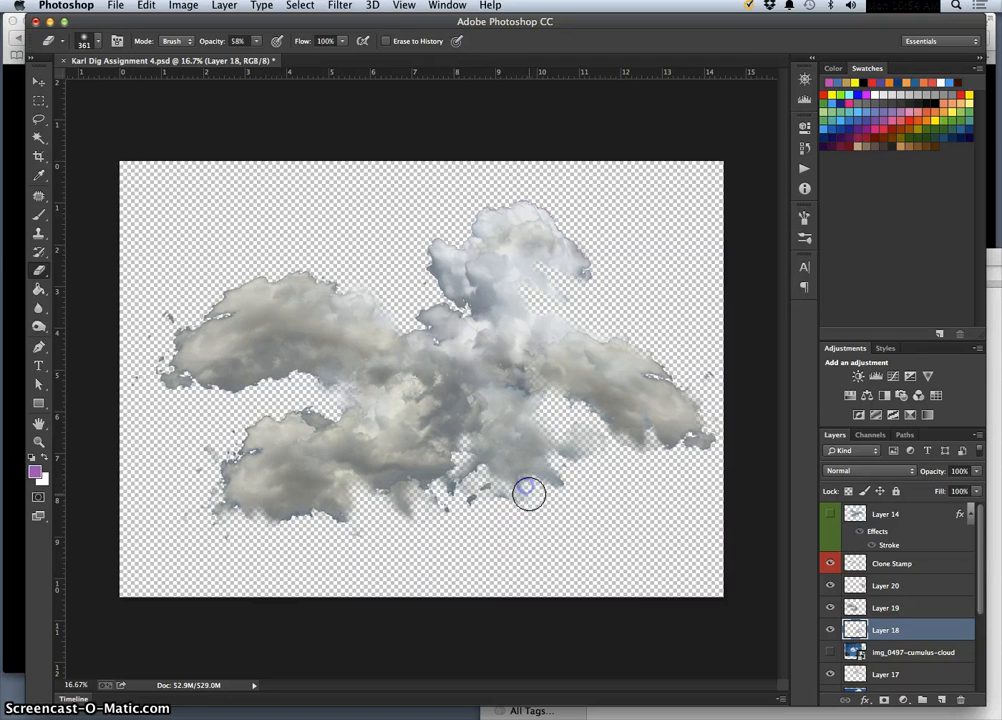
left_click(564, 476)
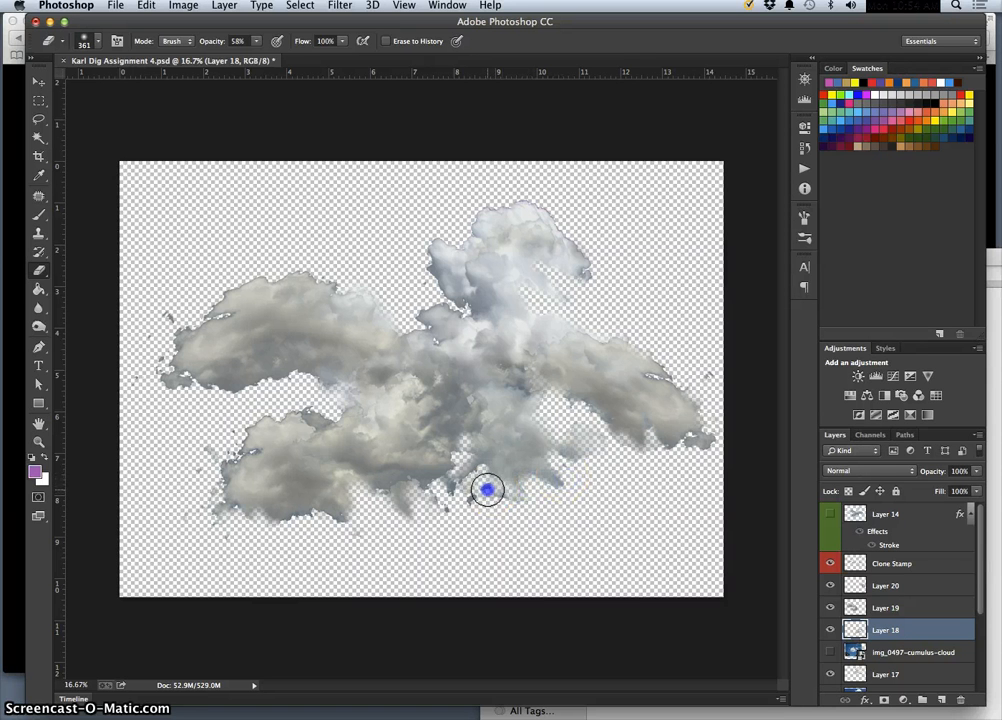
left_click_drag(455, 510, 472, 476)
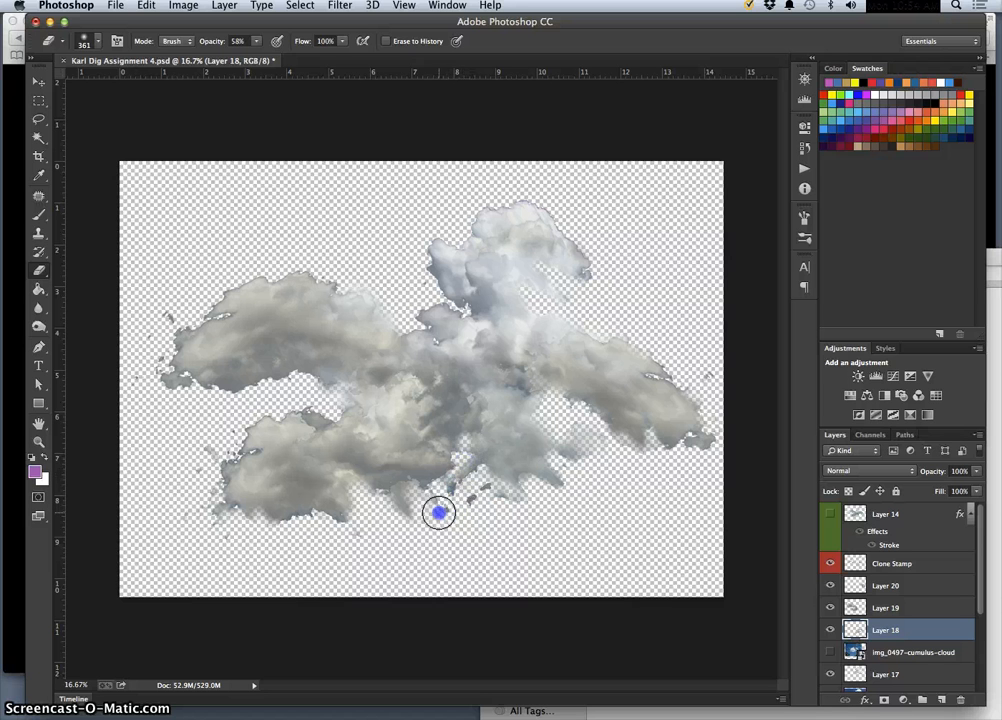
Step: Erase the stray dark cloud fragments beneath the middle of the body on Layer 16
left_click(39, 81)
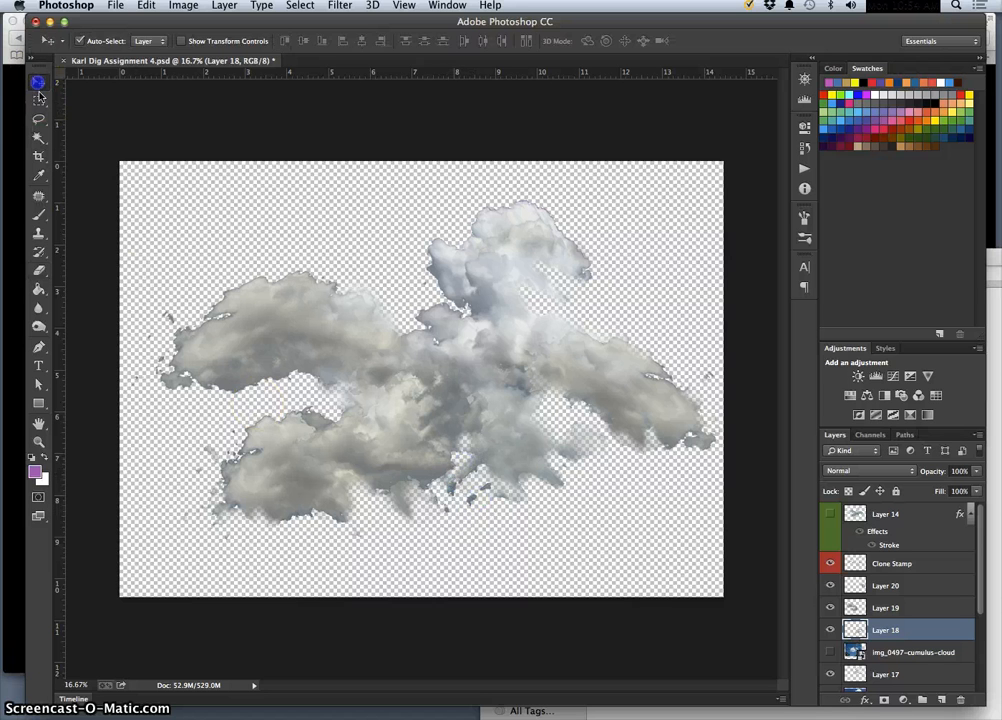
left_click(477, 505)
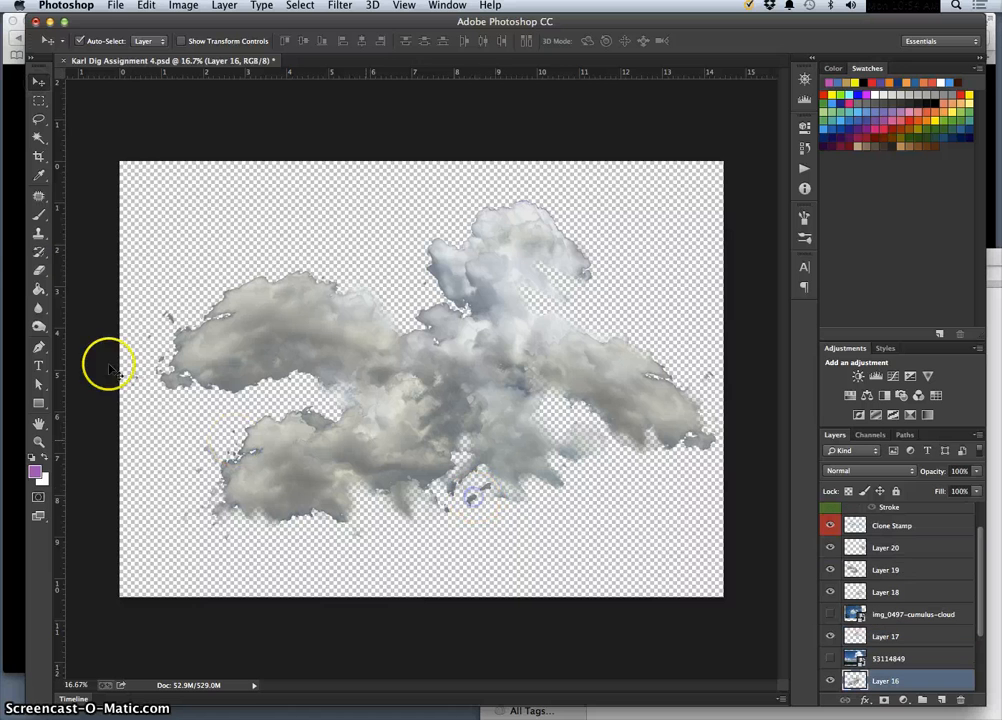
left_click(39, 270)
mouse_move(460, 478)
left_mouse_down()
mouse_move(470, 497)
mouse_move(455, 492)
left_mouse_up()
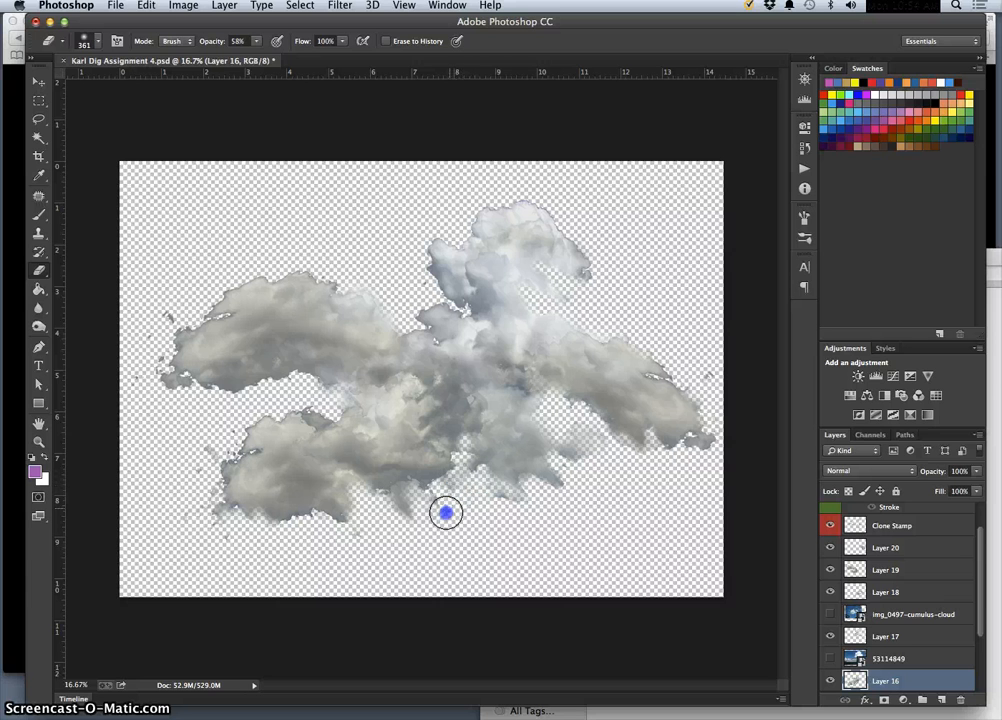
left_click_drag(455, 518, 472, 523)
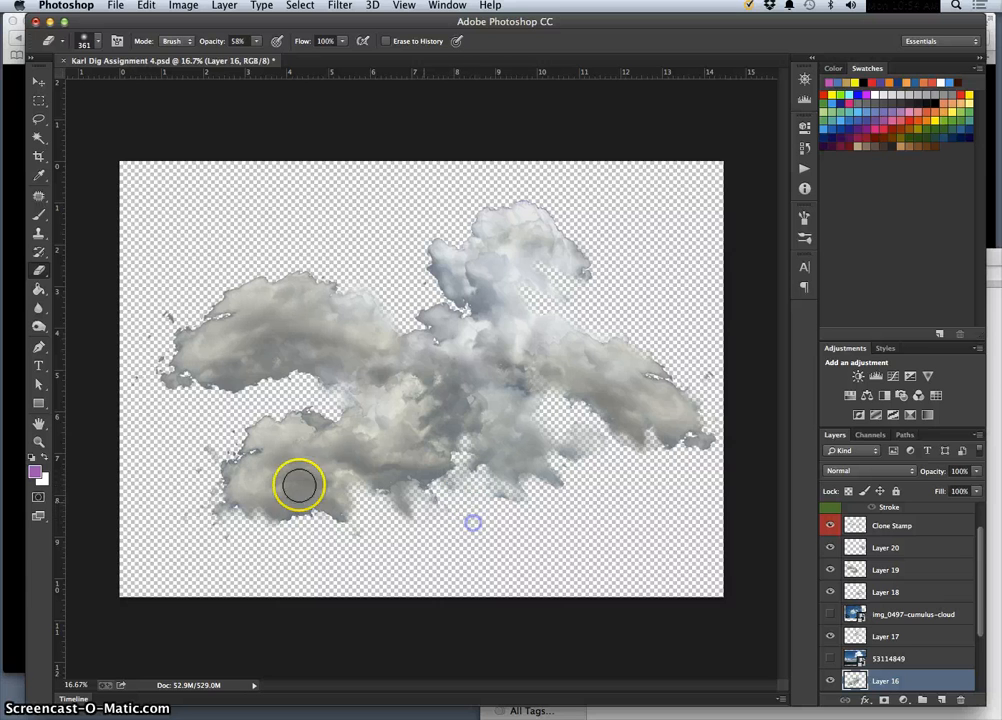
Step: Erase the loose specks around the far tip of the large lower cloud on Layer 16
left_click(39, 81)
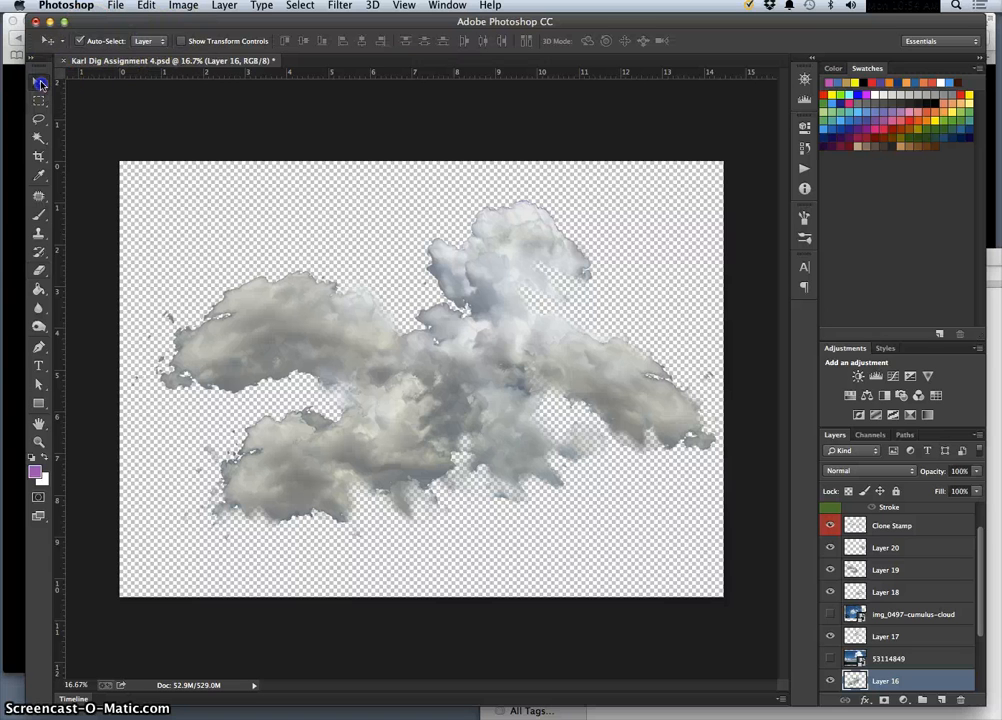
left_click(39, 270)
left_click(190, 474)
left_click_drag(203, 470, 187, 517)
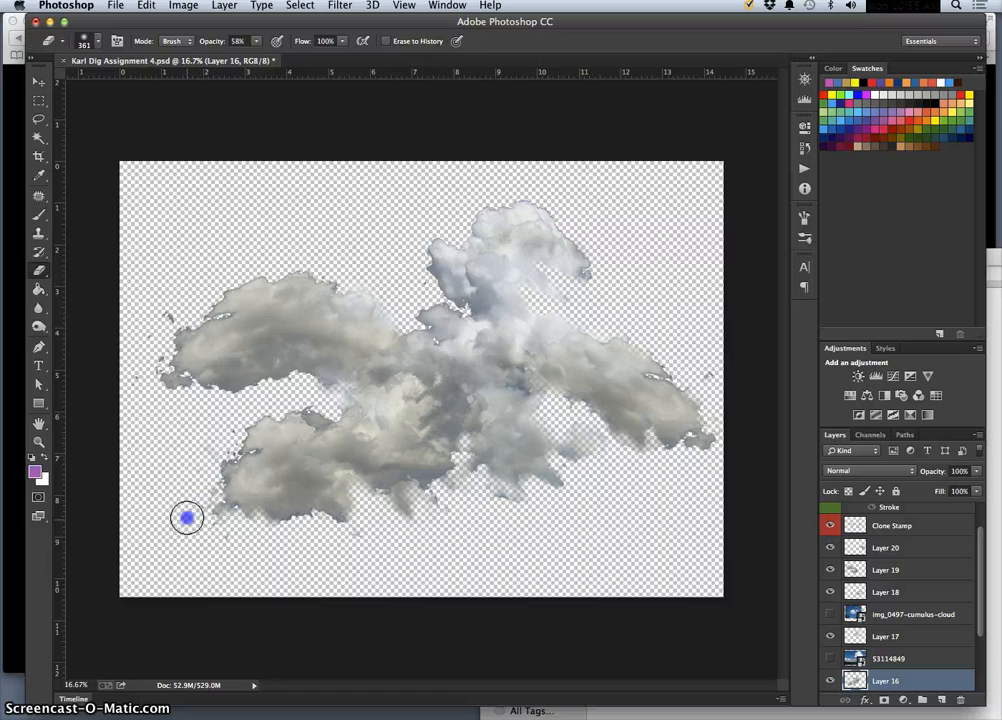
left_click_drag(235, 547, 250, 530)
left_click(134, 362)
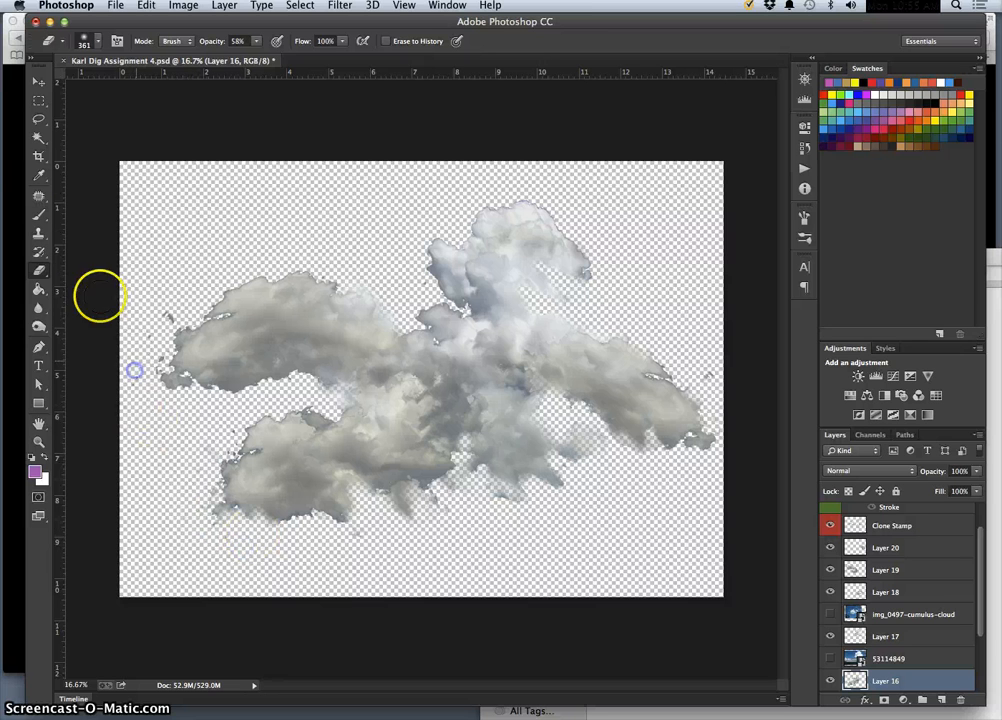
Step: Erase the stray specks just off the tip of the outspread wing on Layer 19
left_click(38, 80)
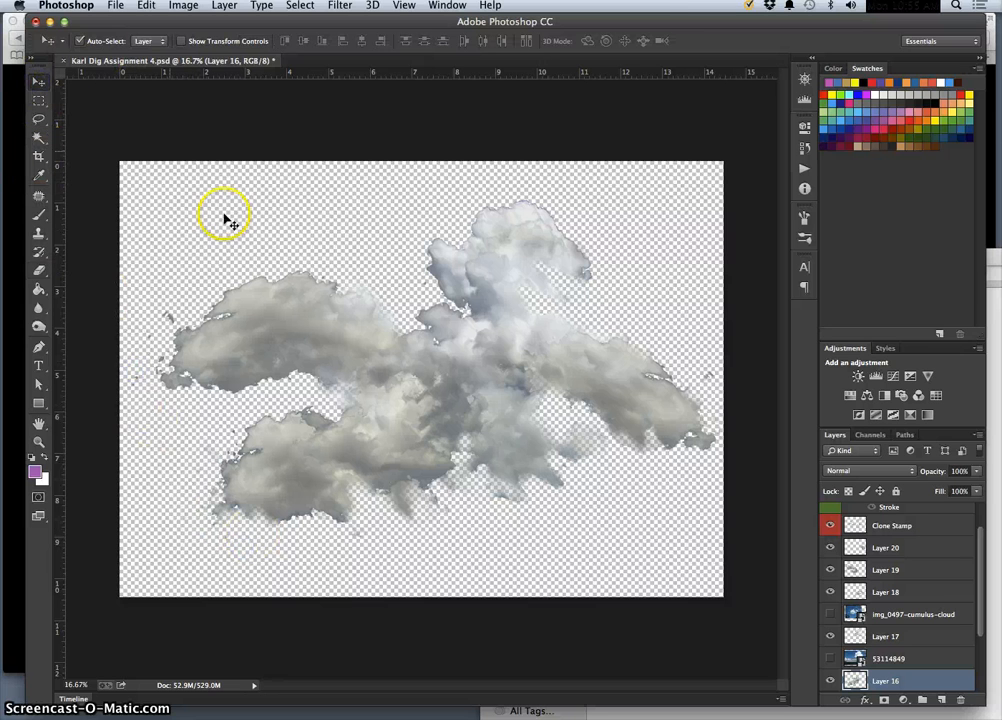
left_click(240, 305)
left_click(38, 268)
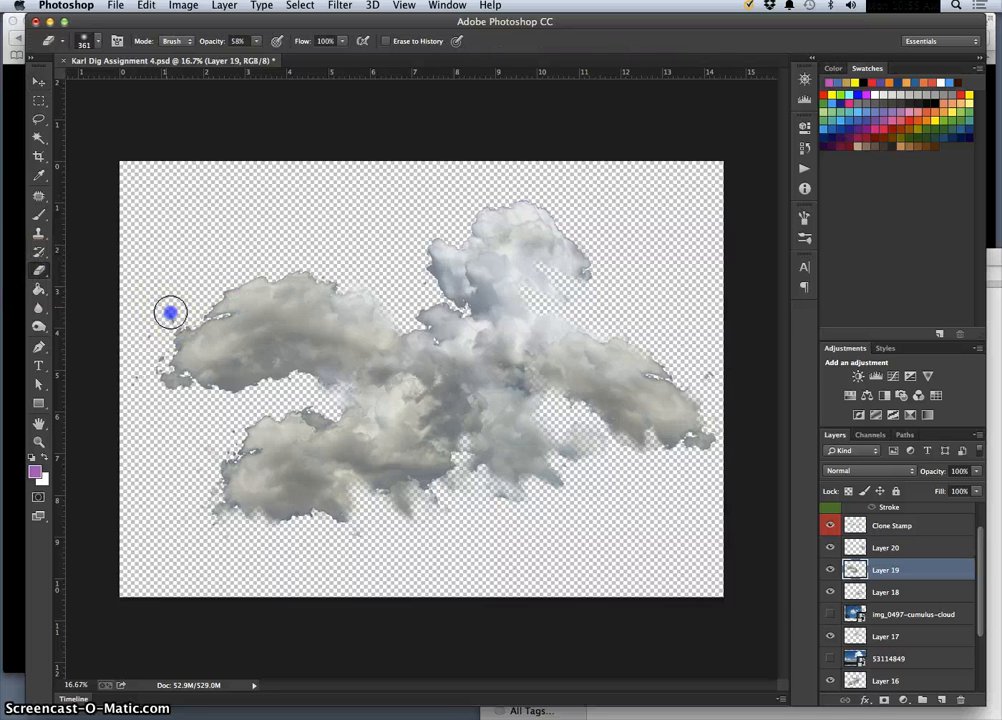
left_click(264, 543)
left_click(201, 302)
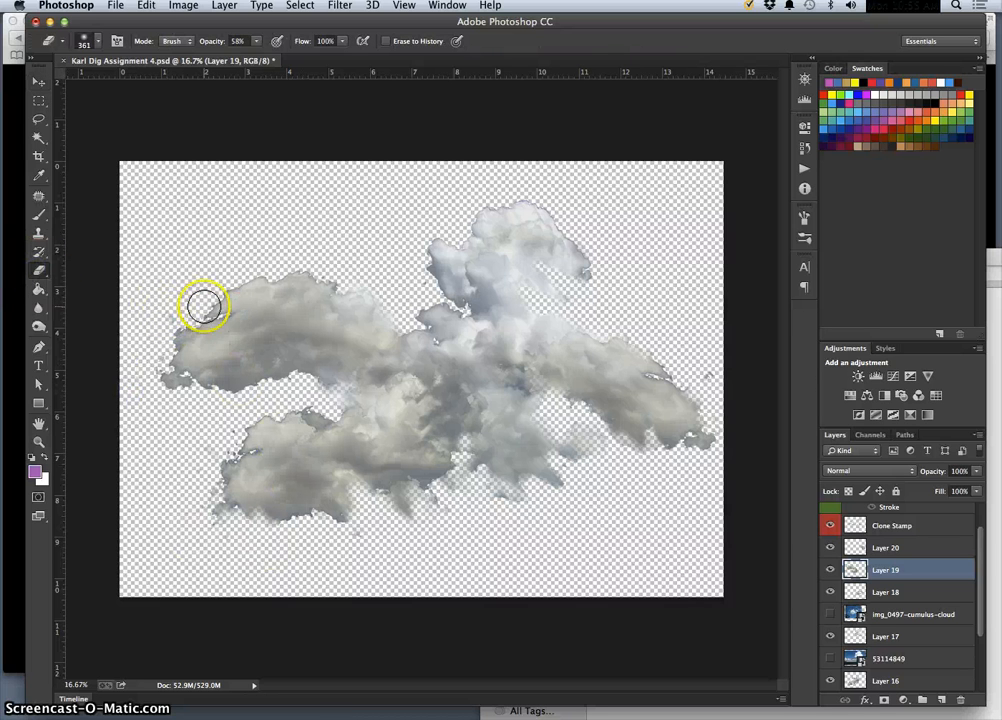
Step: Soften the outspread wing's upper edge and ragged tip by lightly erasing them on Layer 19
left_click_drag(219, 297, 235, 281)
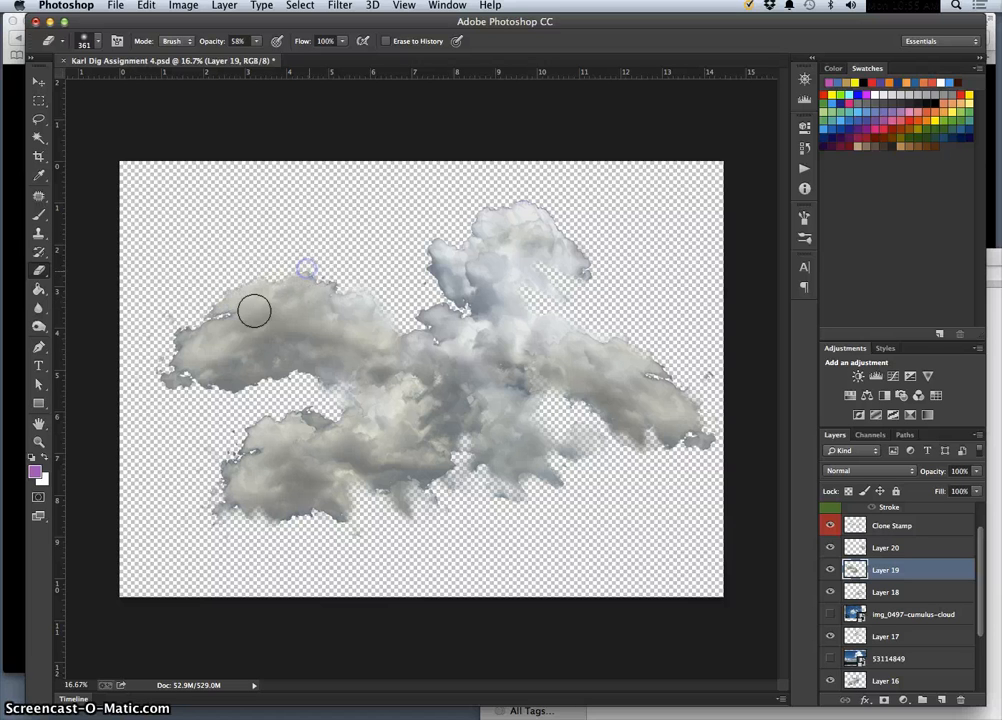
left_click(201, 319)
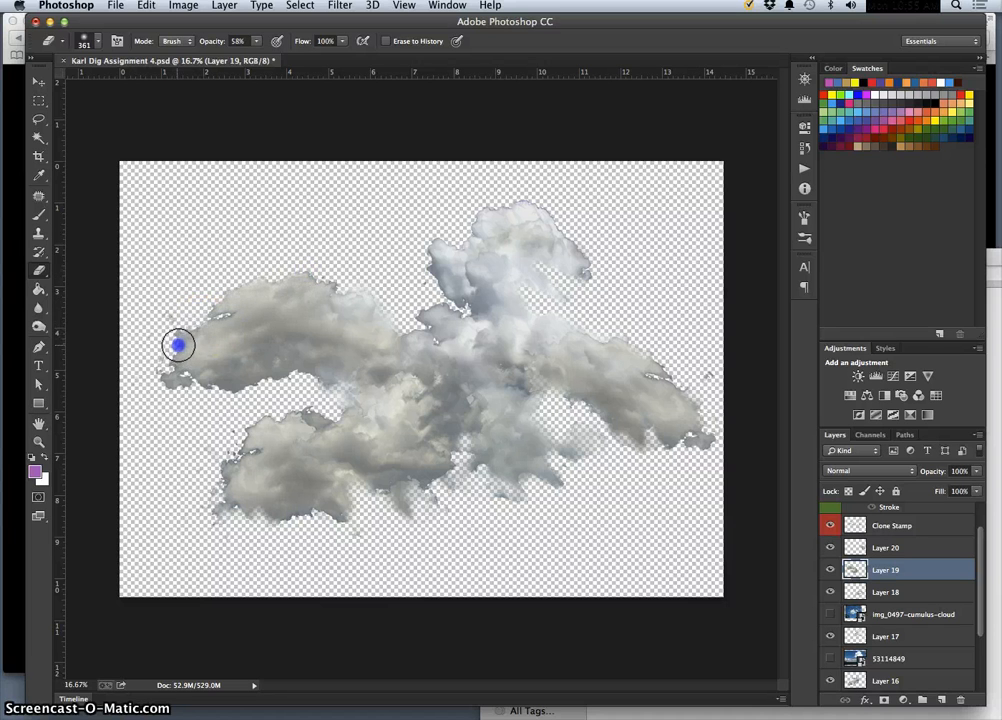
left_click_drag(165, 364, 165, 372)
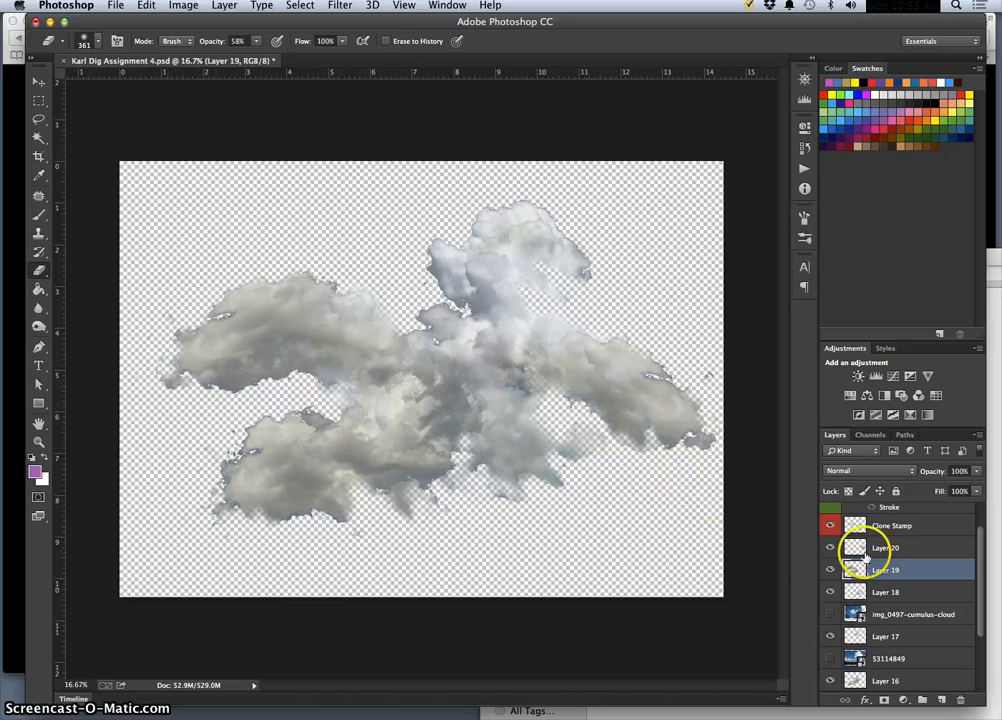
left_click(707, 376)
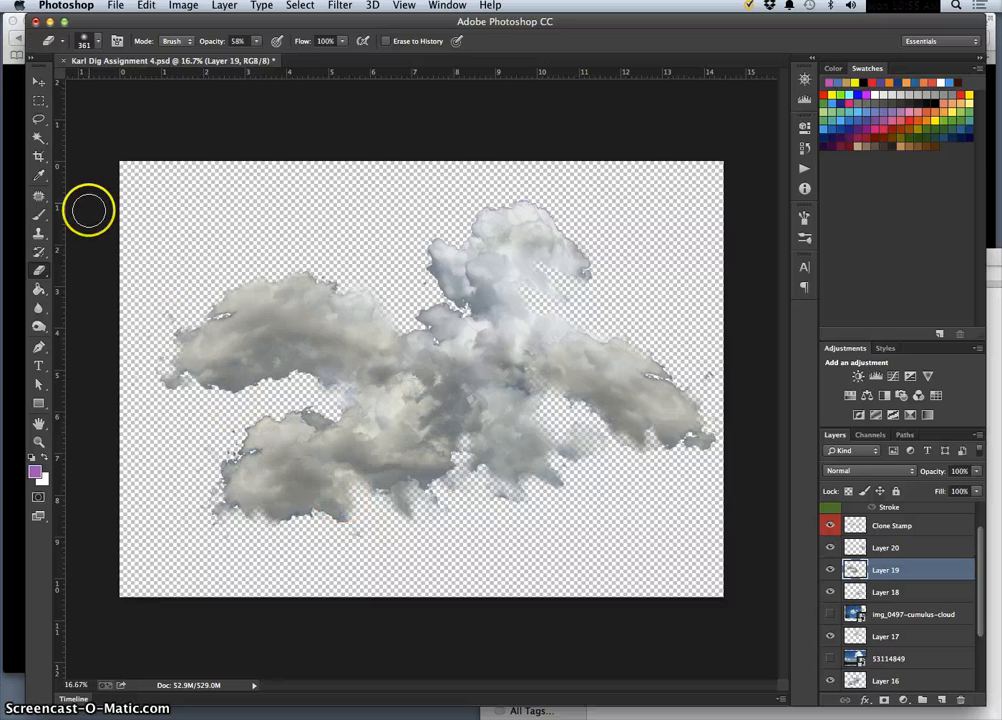
Step: Erase the stray specks just above the tip of the outspread wing on Layer 20
left_click(39, 81)
left_click(670, 413)
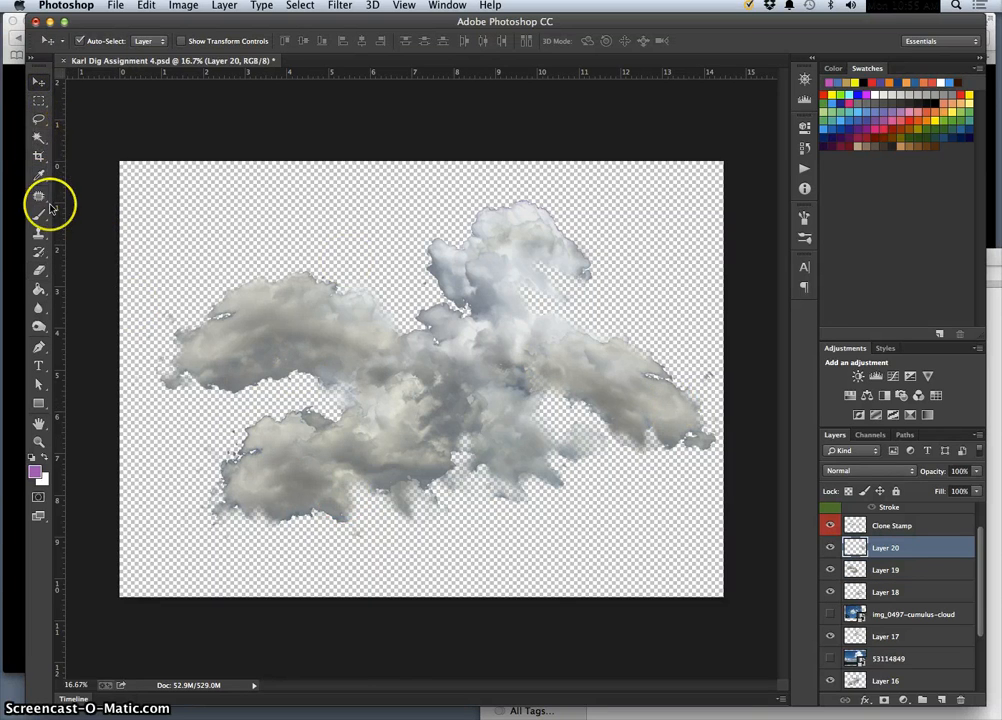
left_click(39, 270)
left_click(712, 370)
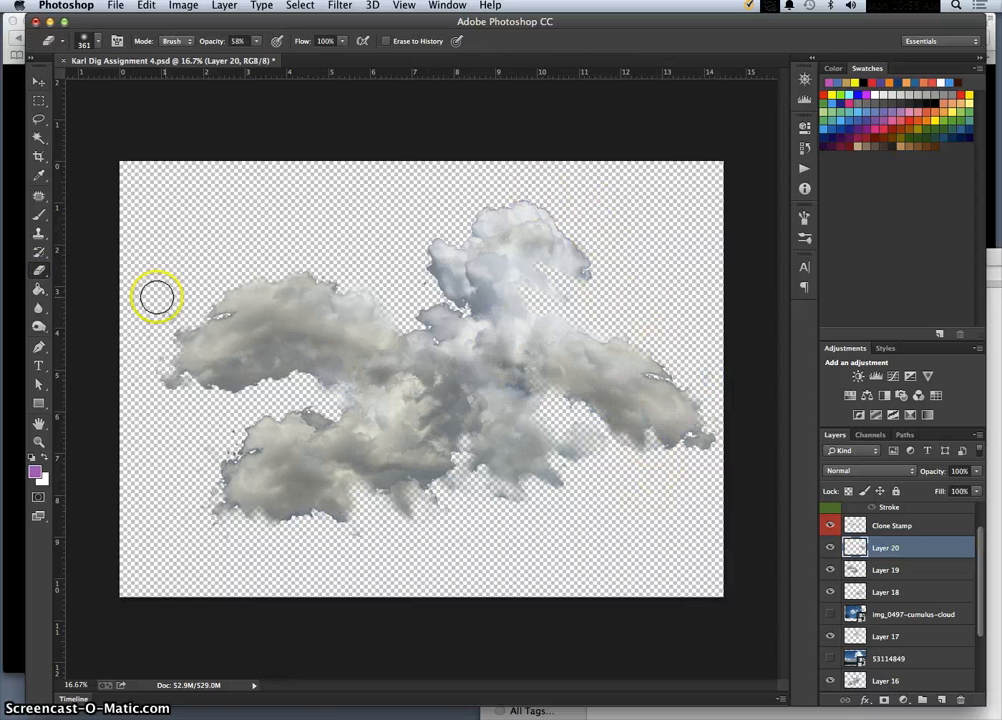
Step: Soften the hard outer edge along the crown of the bird's head by lightly erasing it on Layer 17
left_click(39, 82)
left_click(519, 214)
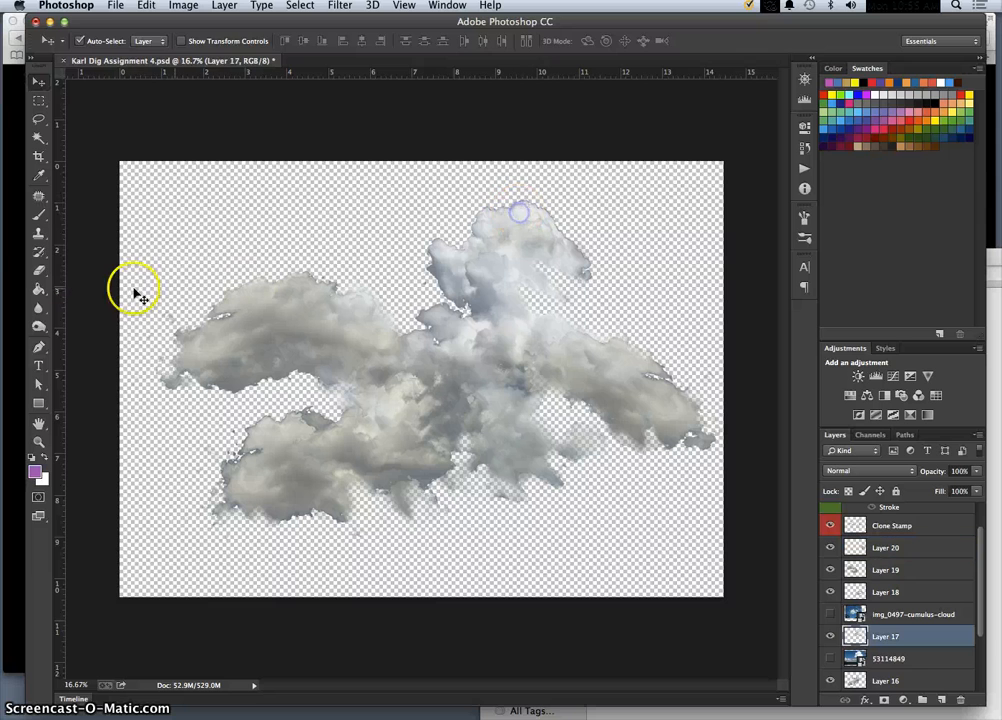
left_click(39, 270)
left_click(487, 200)
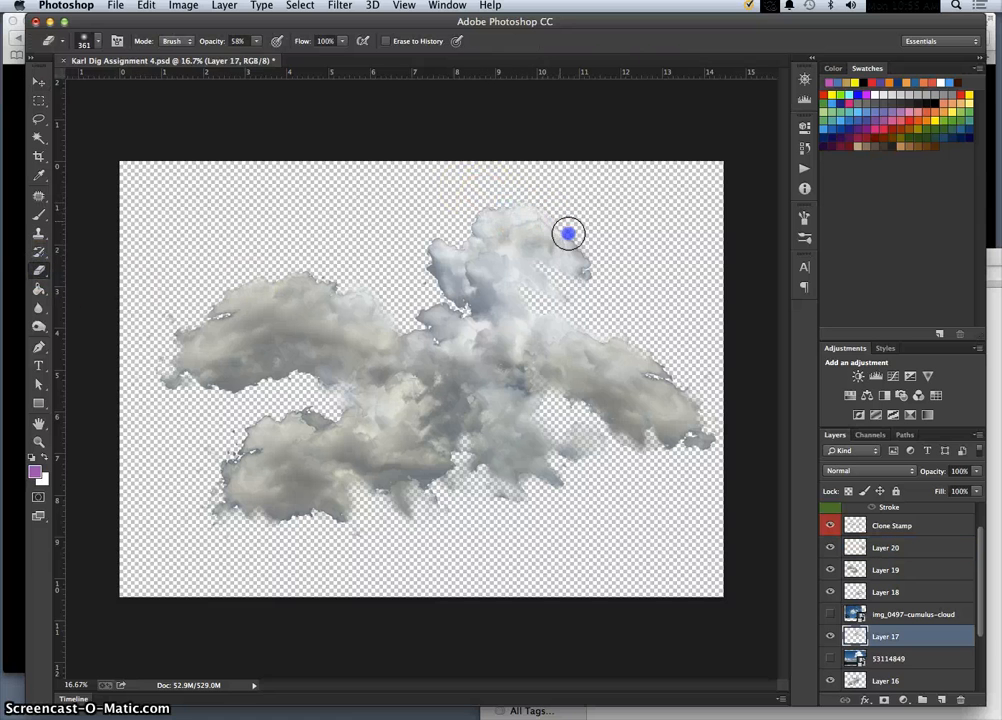
left_click_drag(568, 232, 590, 251)
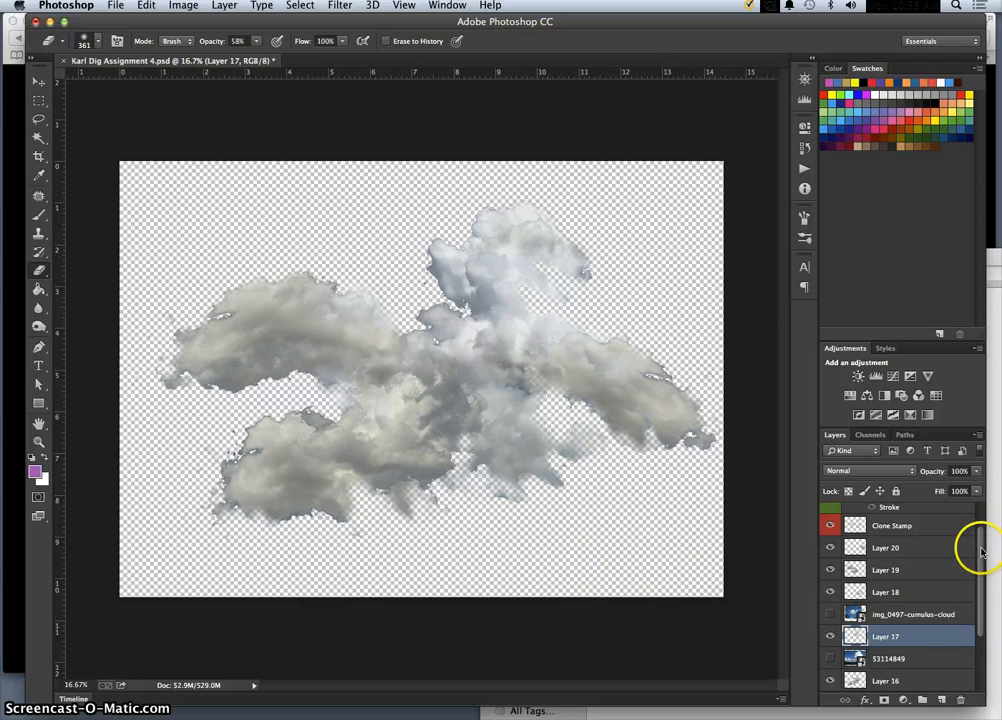
Step: Show the solid gray background on Layer 15 behind the cloud bird
scroll(980, 550, "down", 4)
left_click(830, 638)
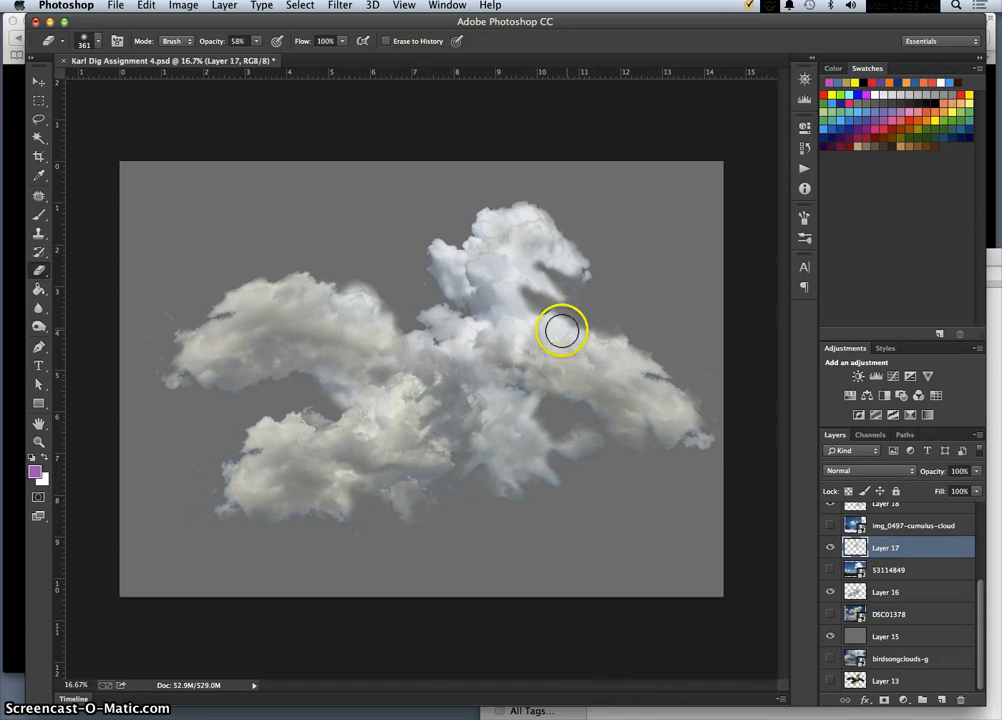
left_click(40, 82)
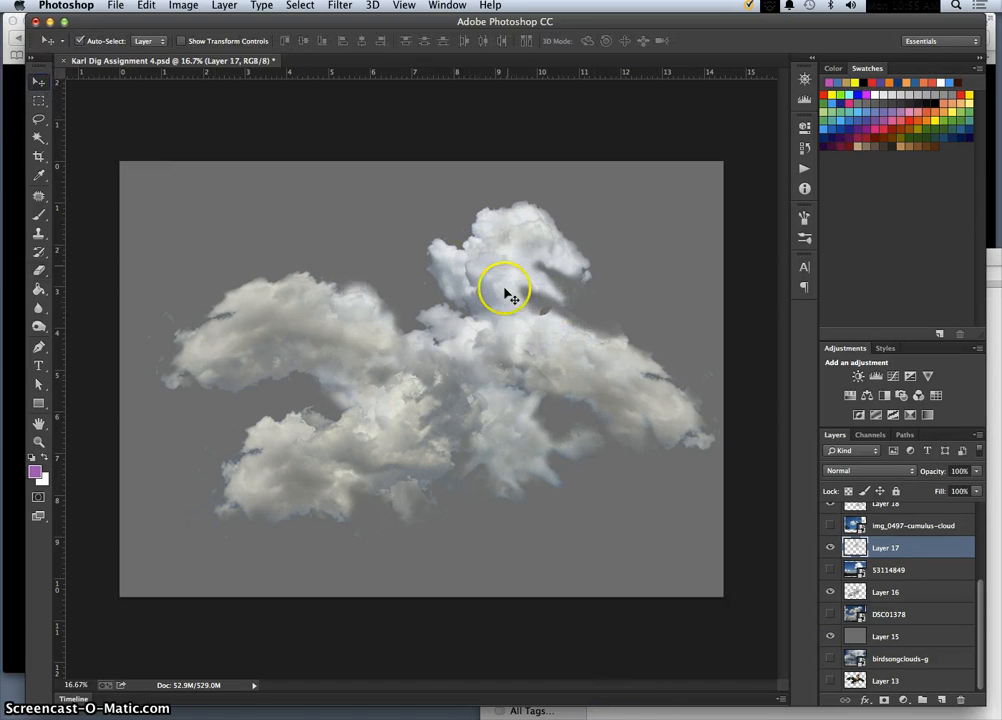